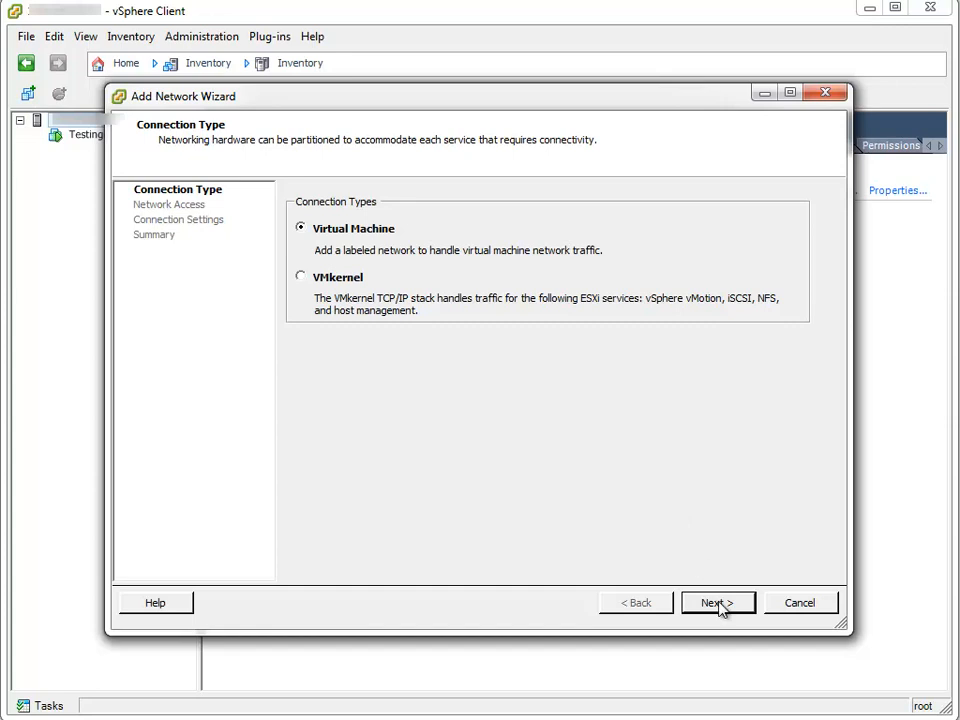
Step: Choose the Virtual Machine connection type and create a vSphere standard switch without the vmnic1 adapter
left_click(719, 605)
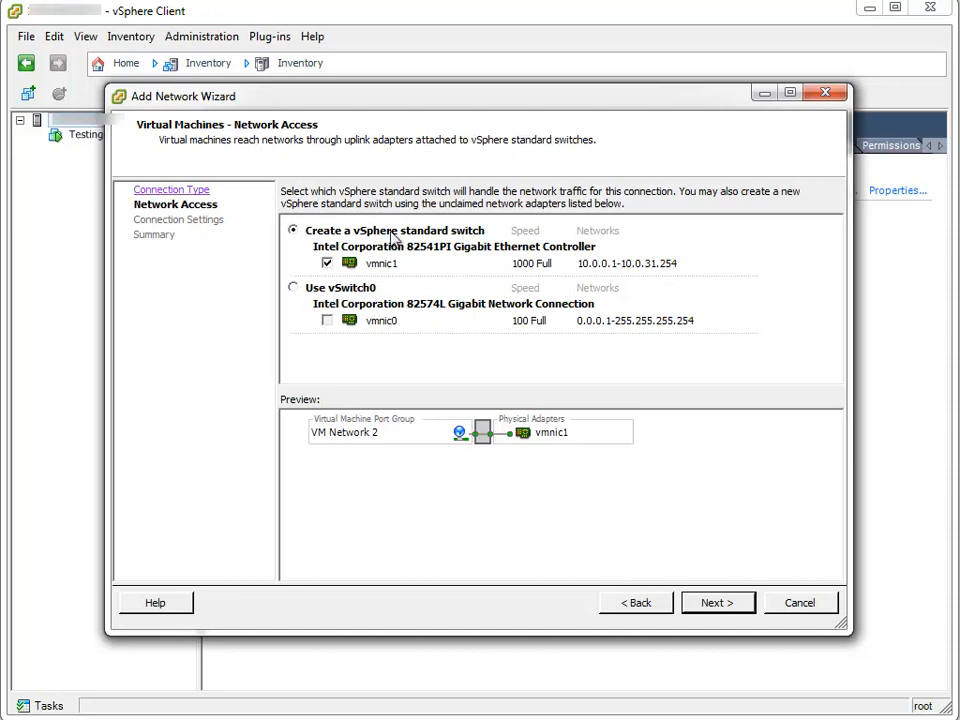
left_click(328, 265)
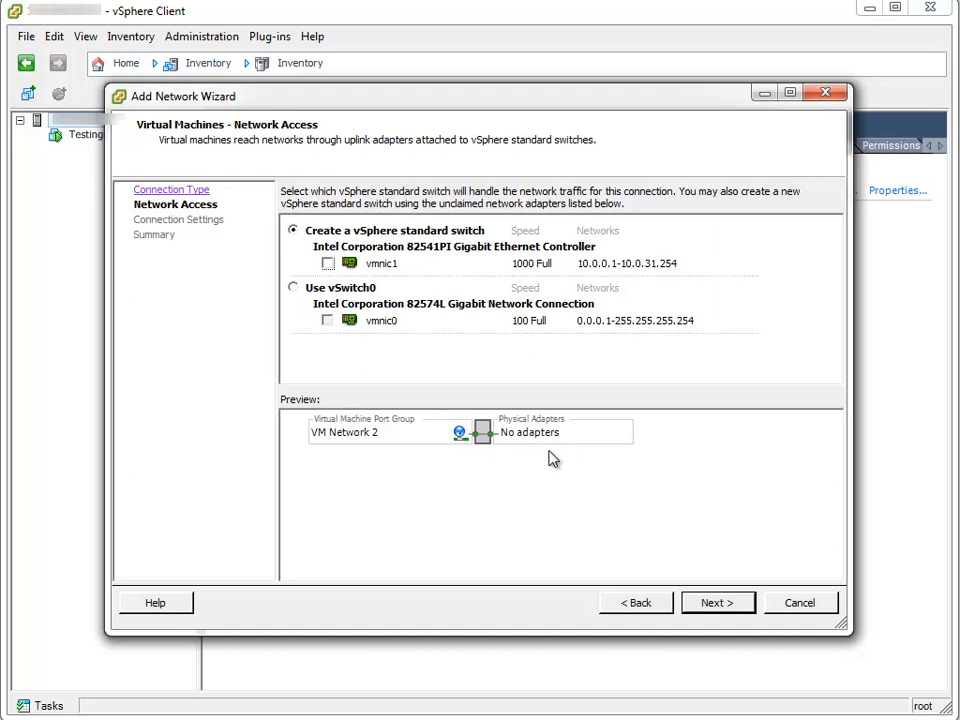
left_click(718, 605)
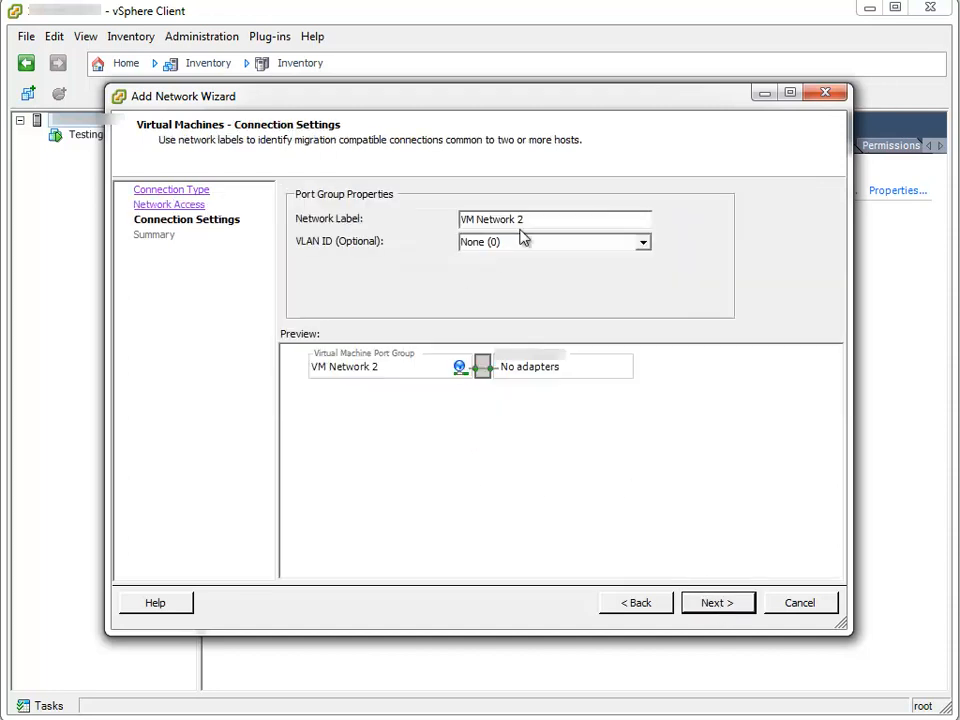
Step: Label the new port group VM Internal and finish adding the network
left_click_drag(549, 221, 324, 219)
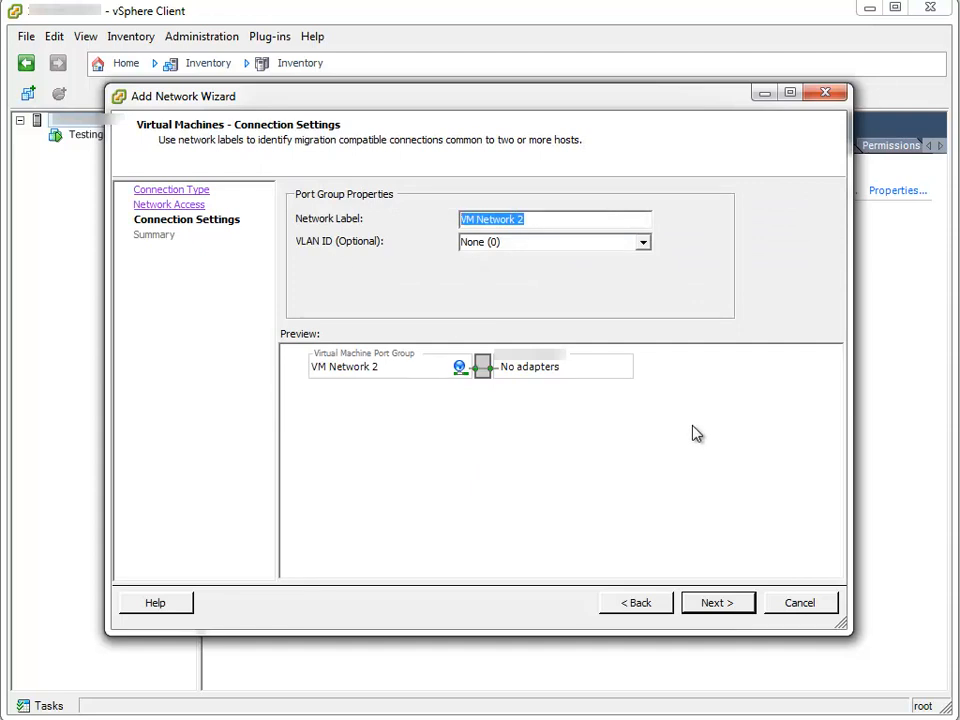
type("VM Internal")
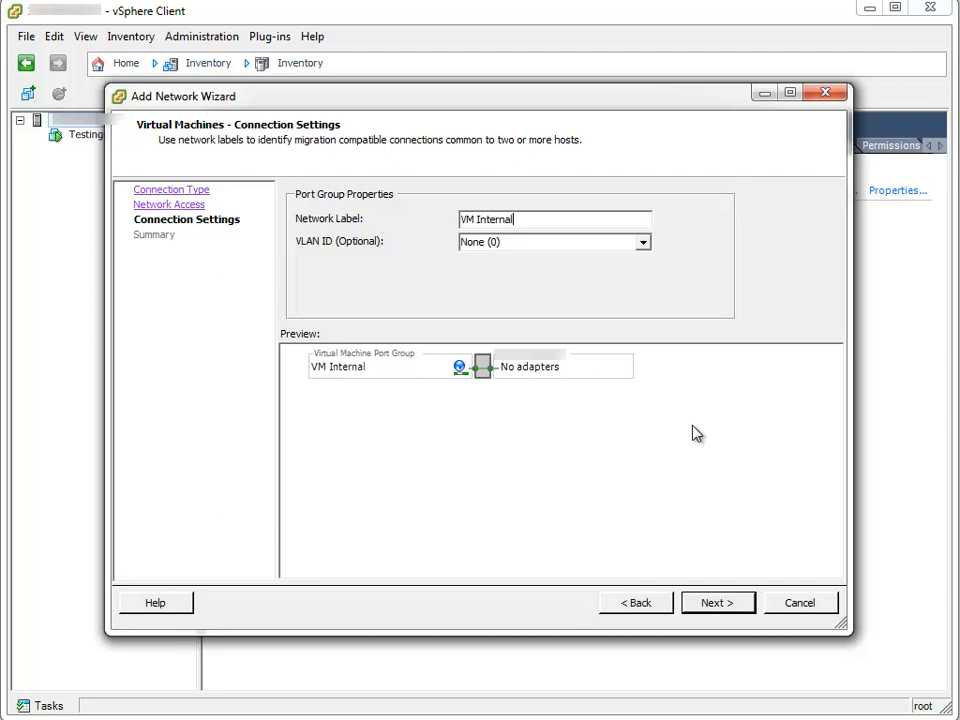
left_click(716, 604)
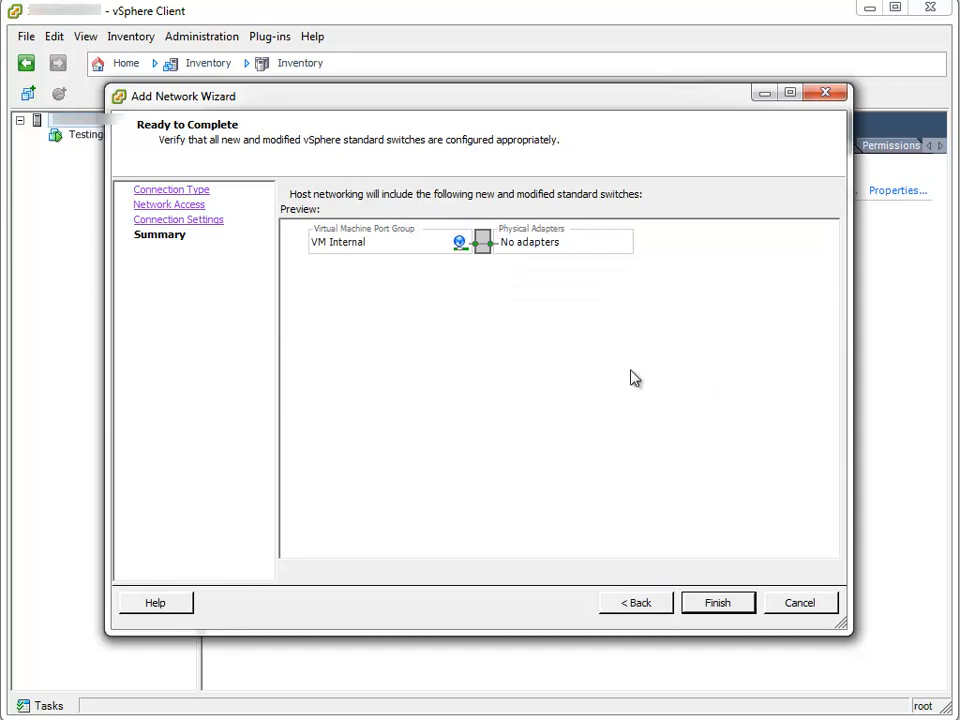
left_click(732, 607)
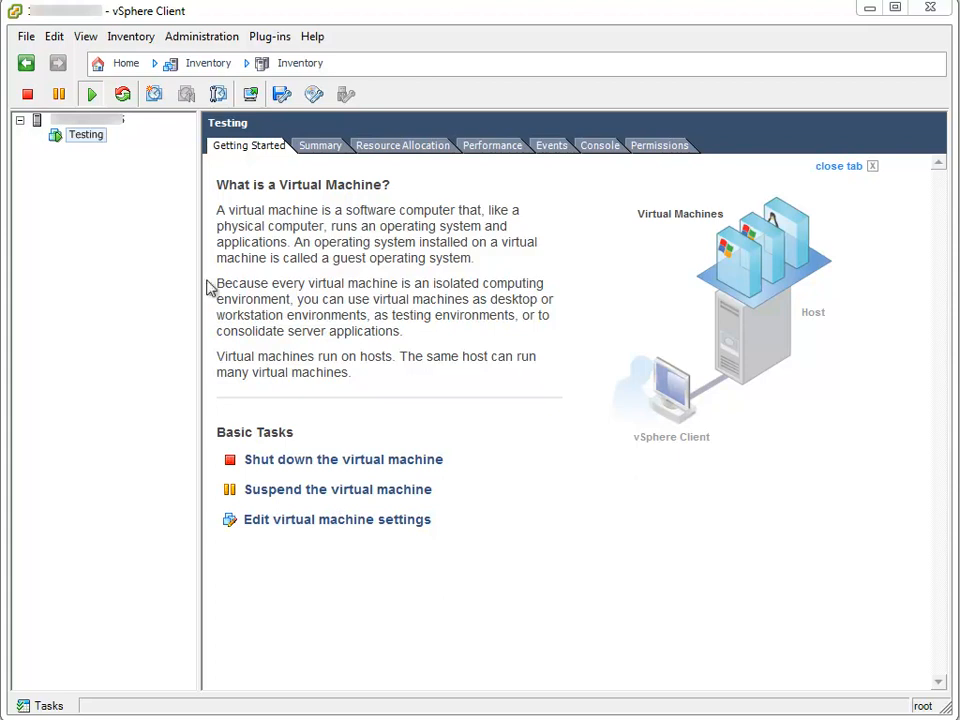
Step: Open the Testing virtual machine's console, sign in as Administrator with the account password, and close Server Manager
left_click(251, 94)
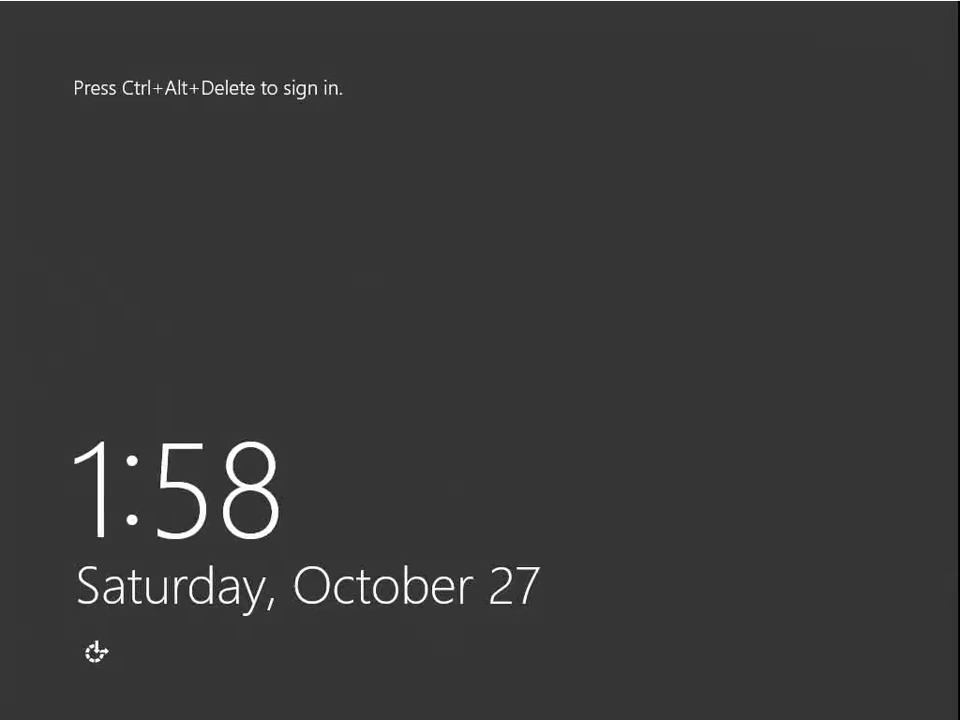
left_click(120, 5)
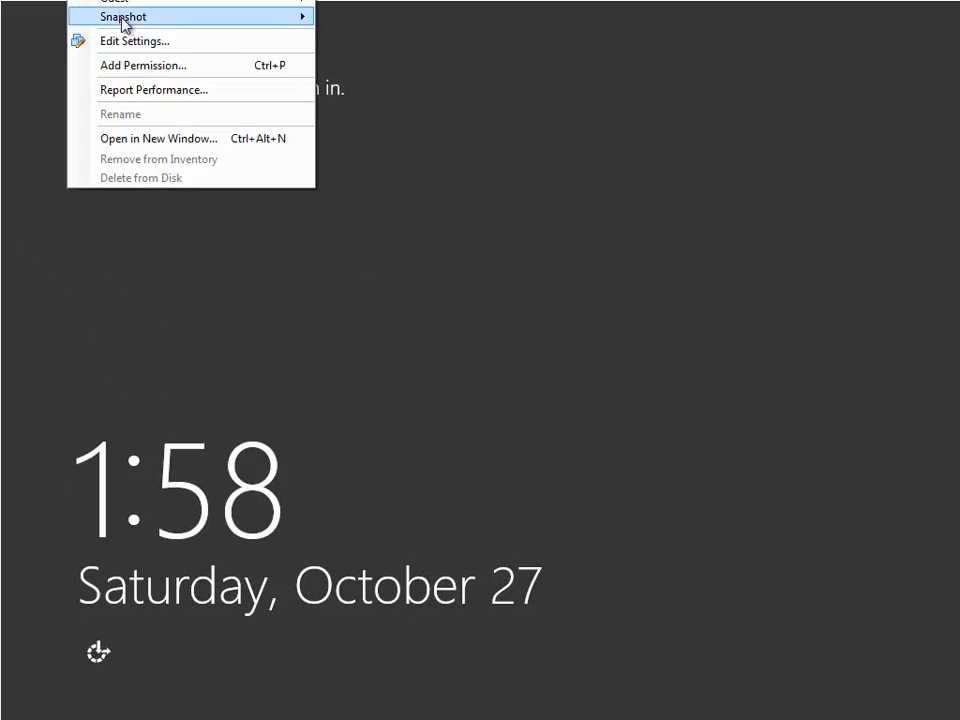
mouse_move(193, 4)
left_click(362, 22)
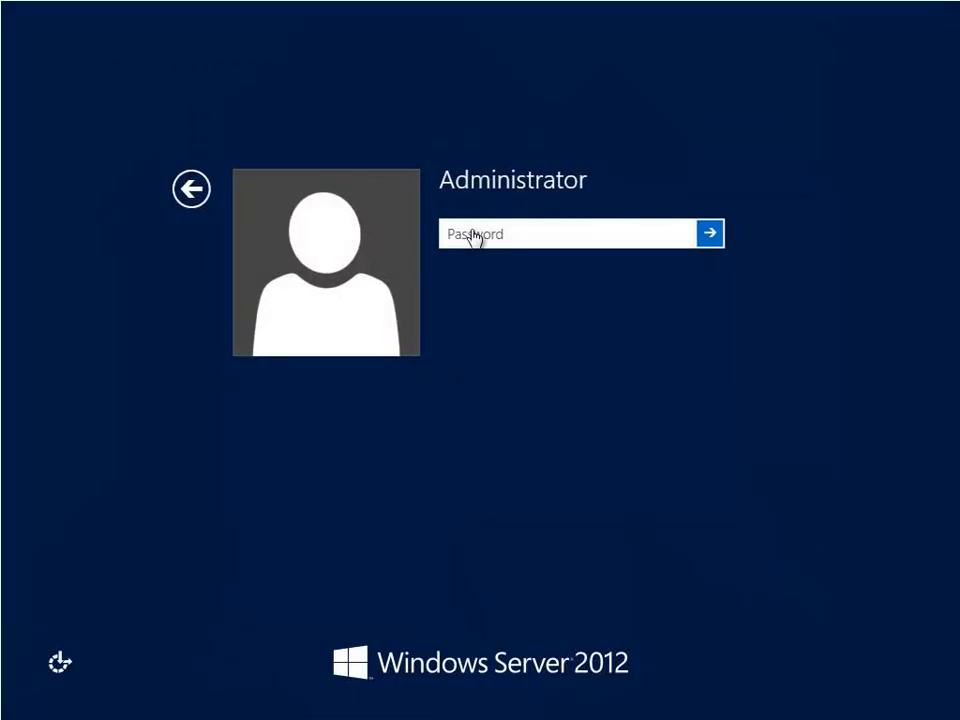
type("••••")
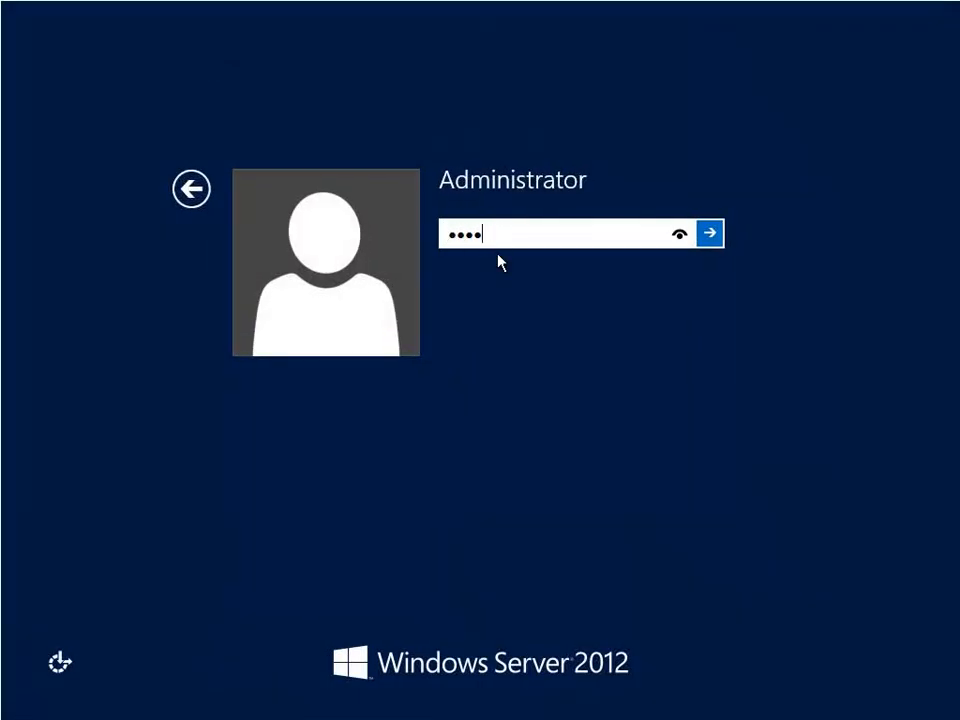
key("Return")
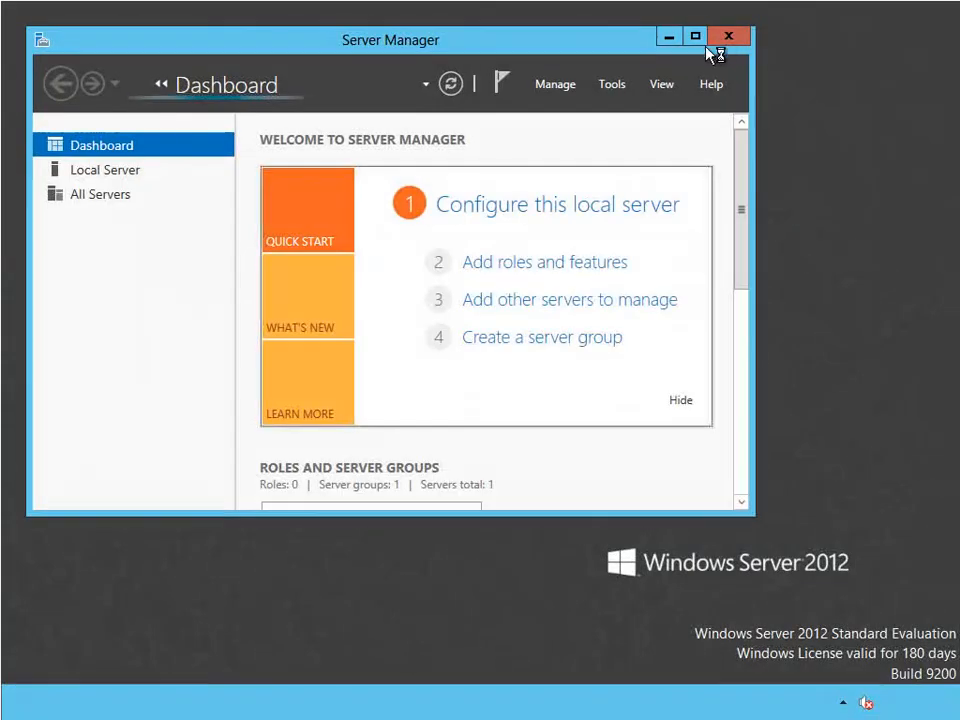
left_click(738, 40)
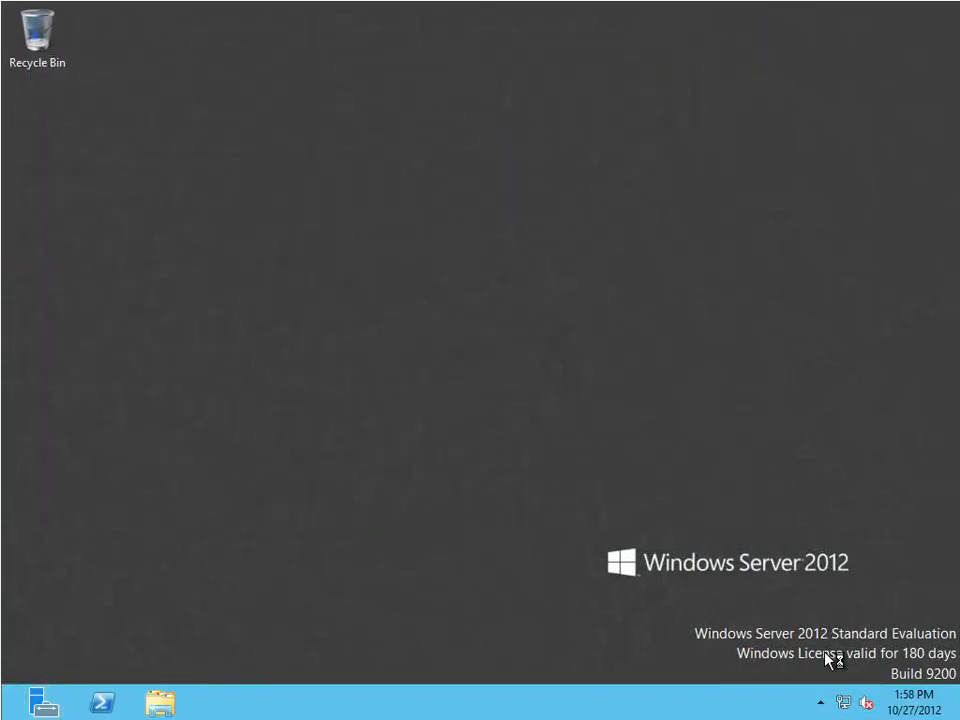
Step: Open the Internet Protocol Version 4 properties of the server's Ethernet connection
right_click(845, 705)
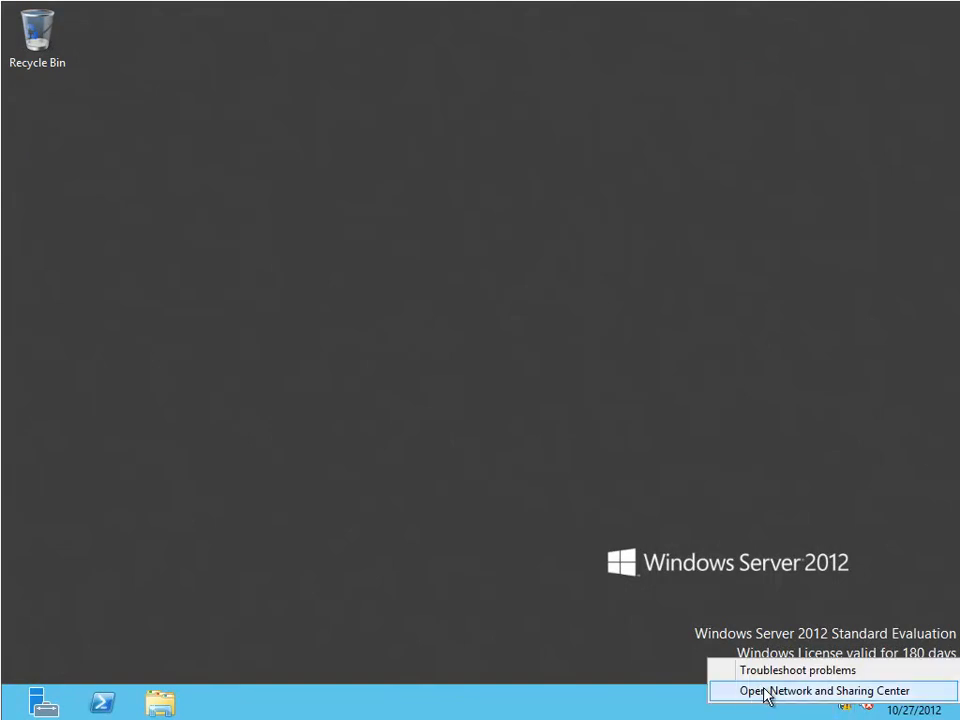
left_click(880, 700)
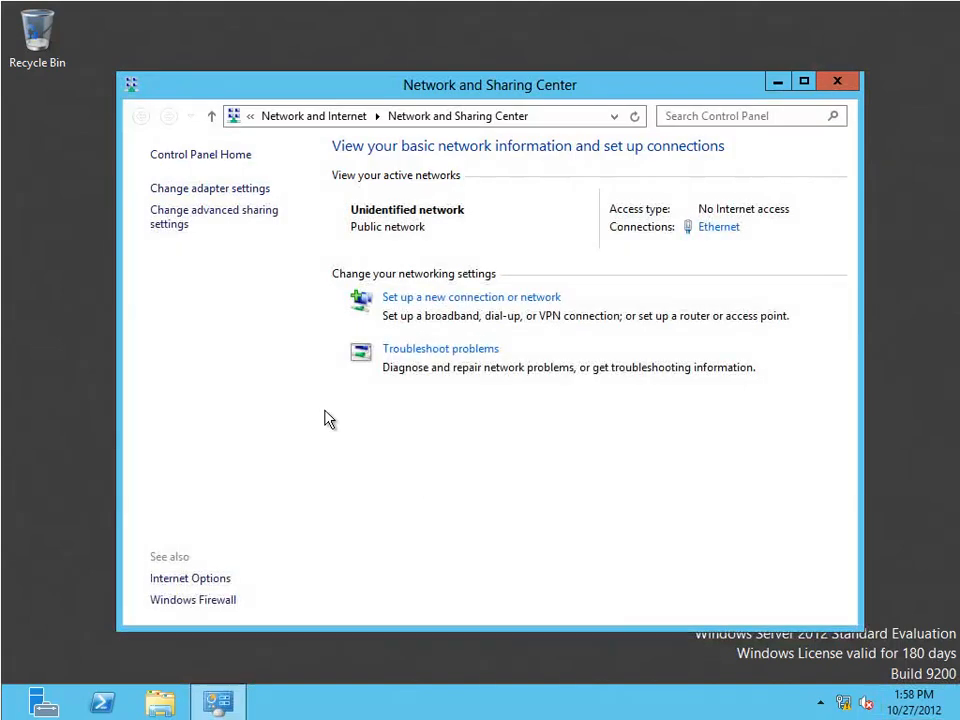
left_click(214, 192)
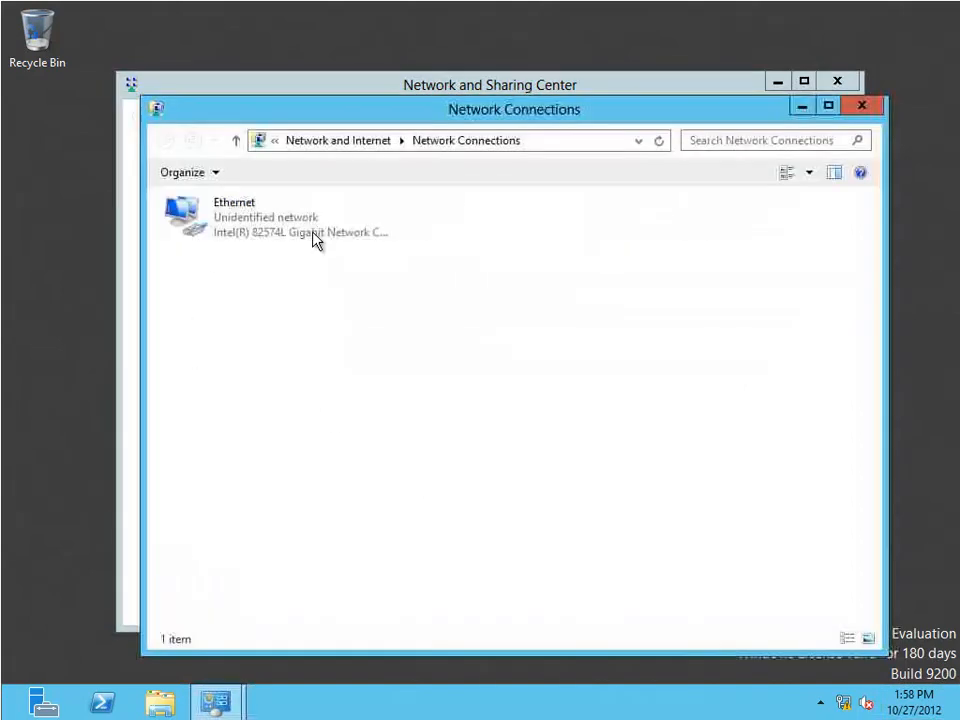
right_click(198, 218)
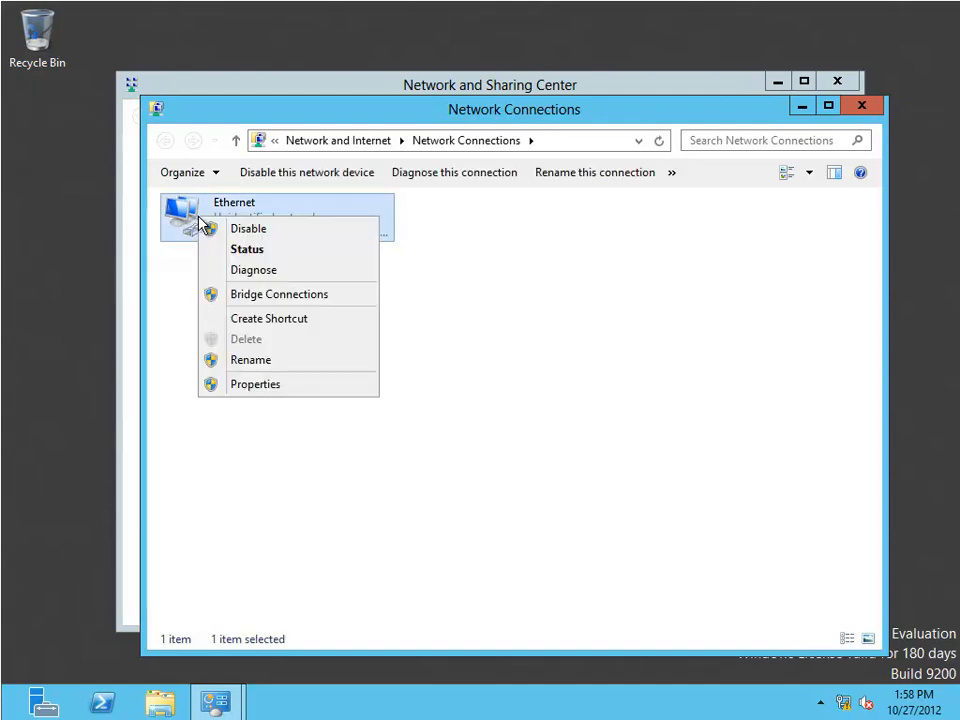
left_click(281, 386)
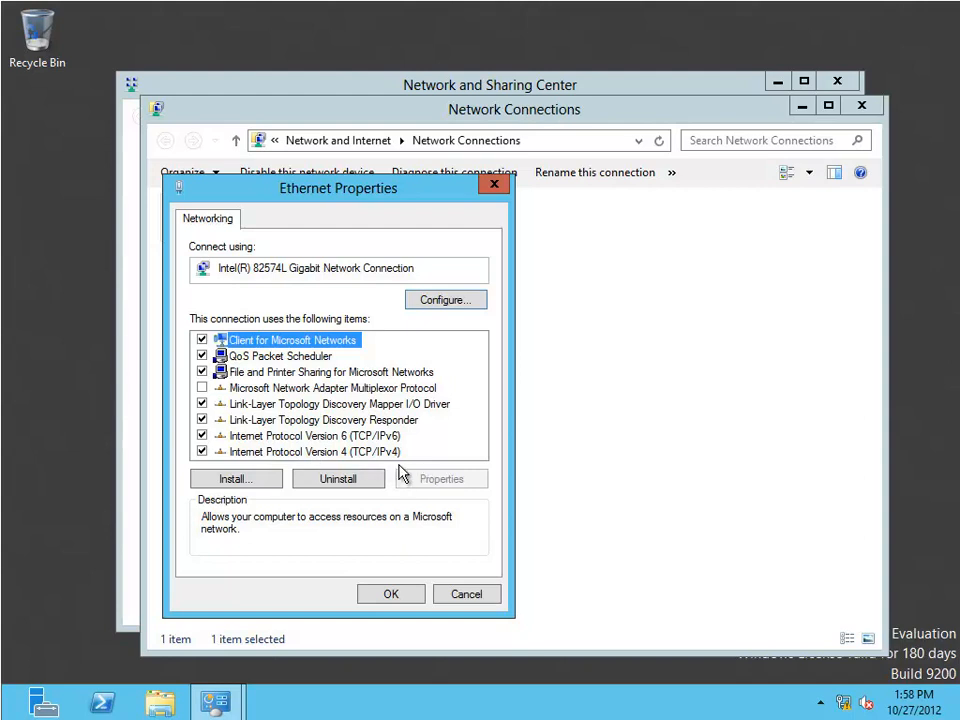
key("End")
left_click(440, 482)
left_click_drag(455, 259, 572, 115)
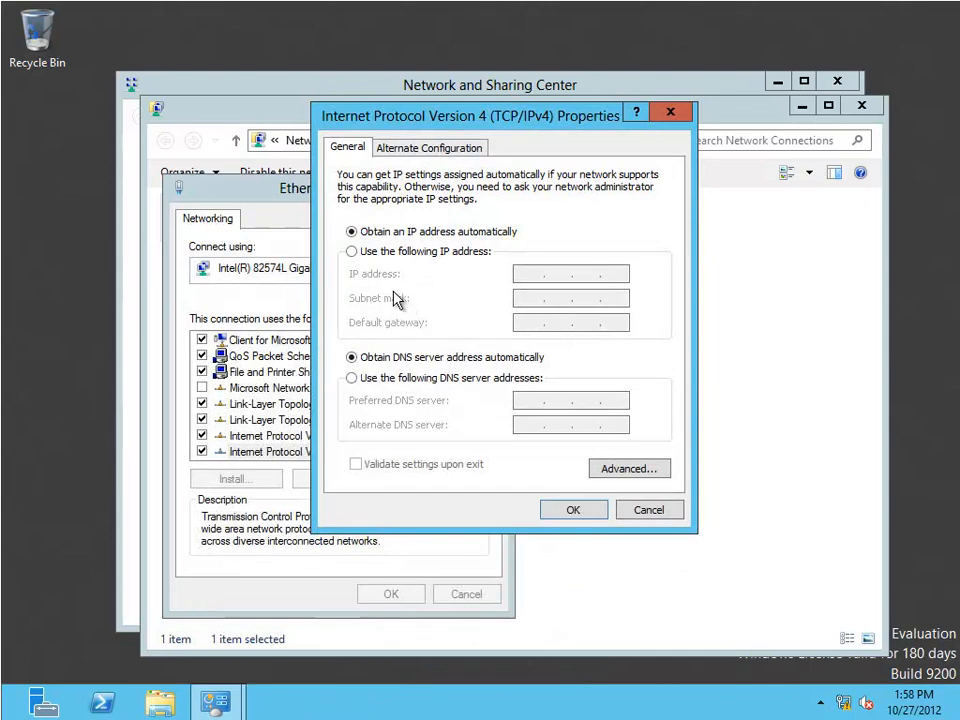
Step: Switch the connection to manual IP addressing and enter the server's static IP address
left_click(352, 252)
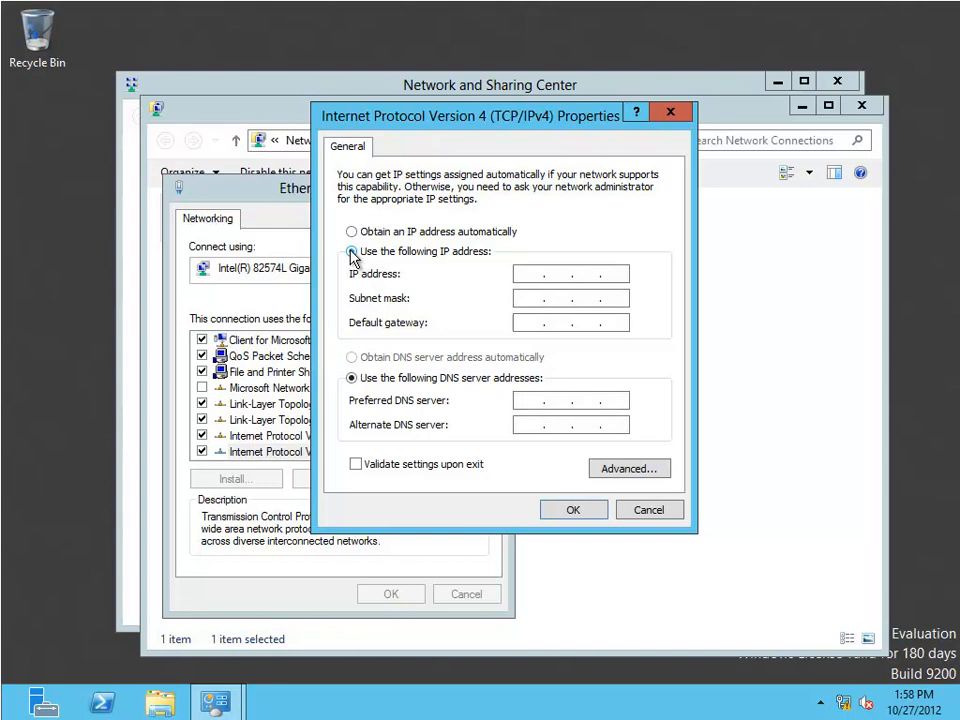
left_click(535, 278)
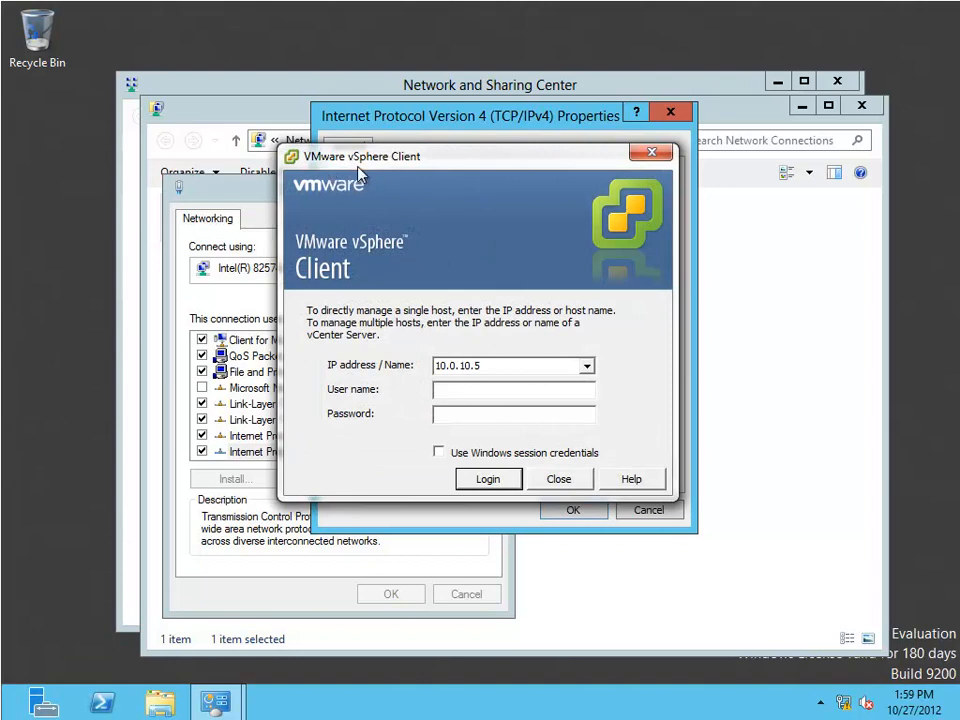
double_click(466, 366)
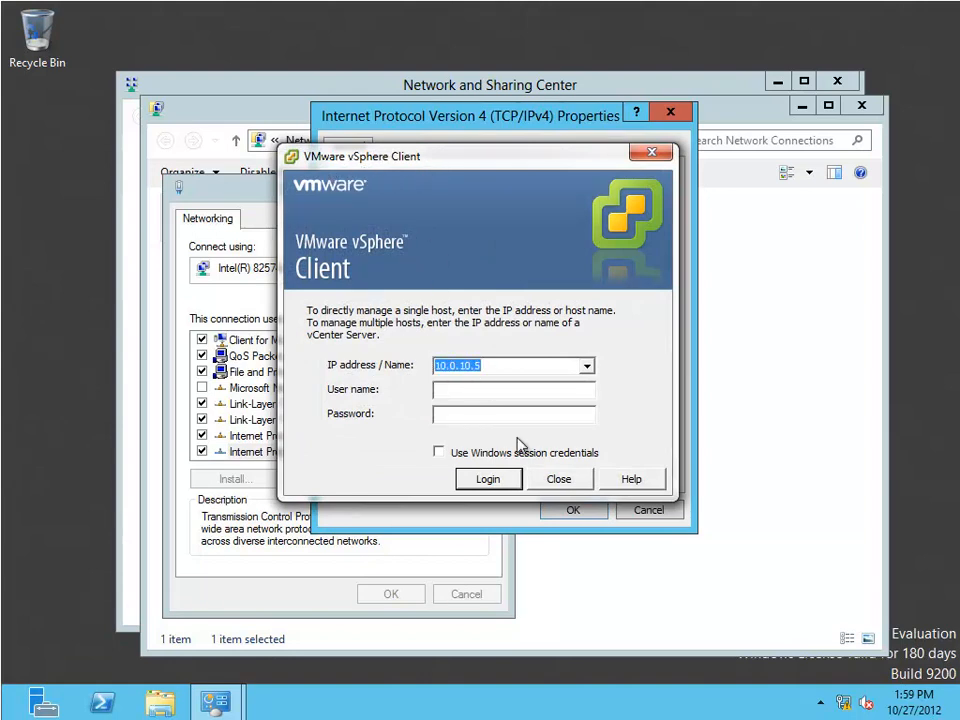
left_click(557, 478)
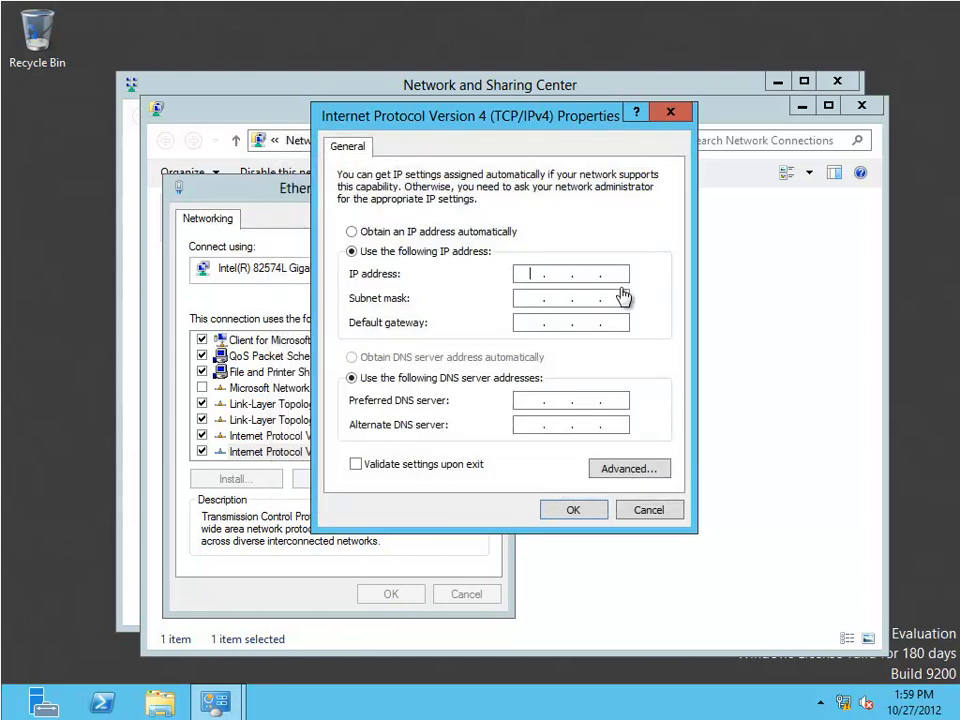
left_click(531, 274)
type("192")
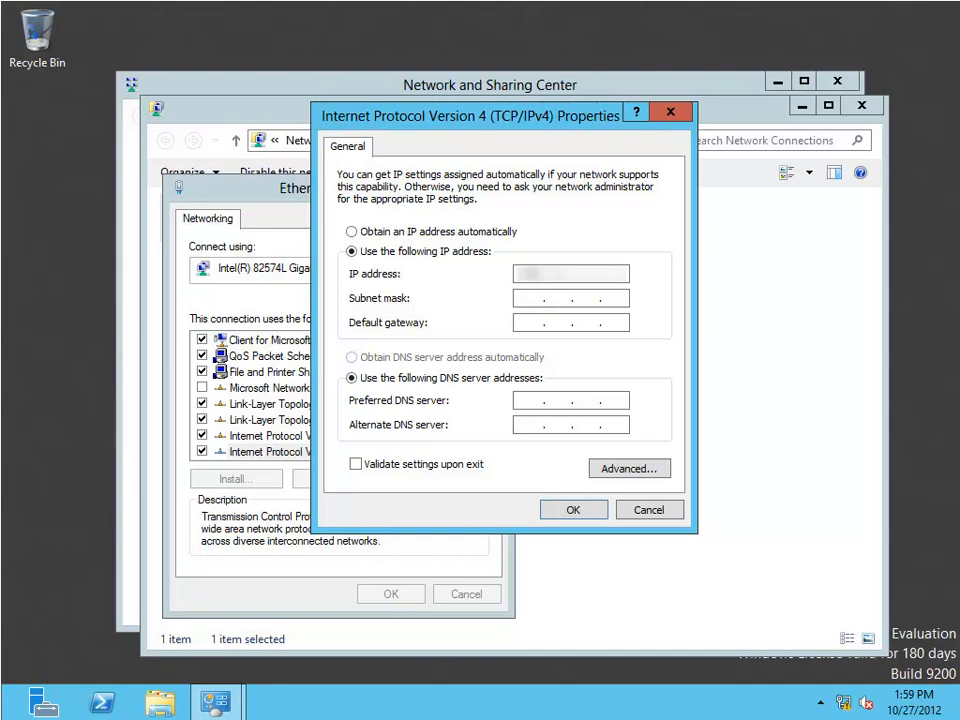
type("1681100")
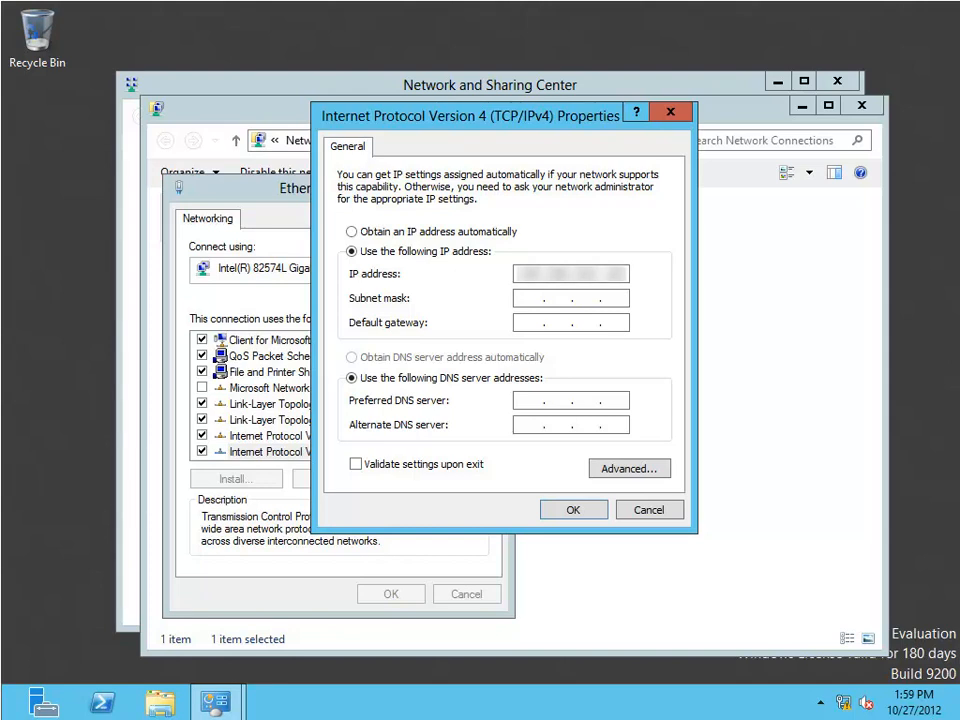
Step: Set the subnet mask to 255.255.255.0 and enter the default gateway address
key("Tab")
key("Right")
key("Right")
key("Right")
key("Right")
type("255")
key("Tab")
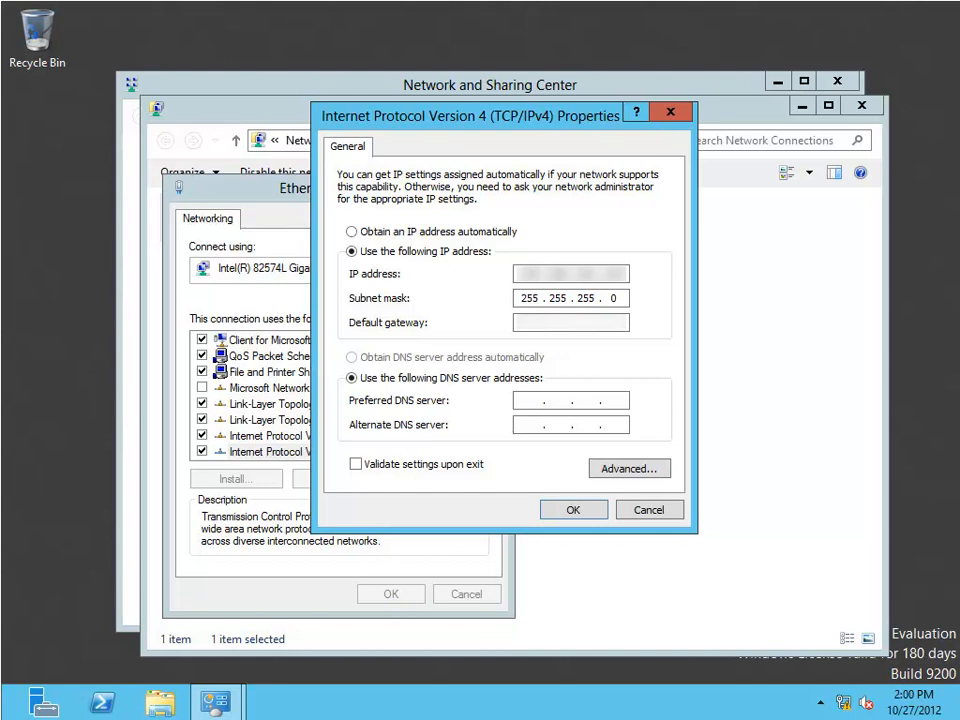
type("192168")
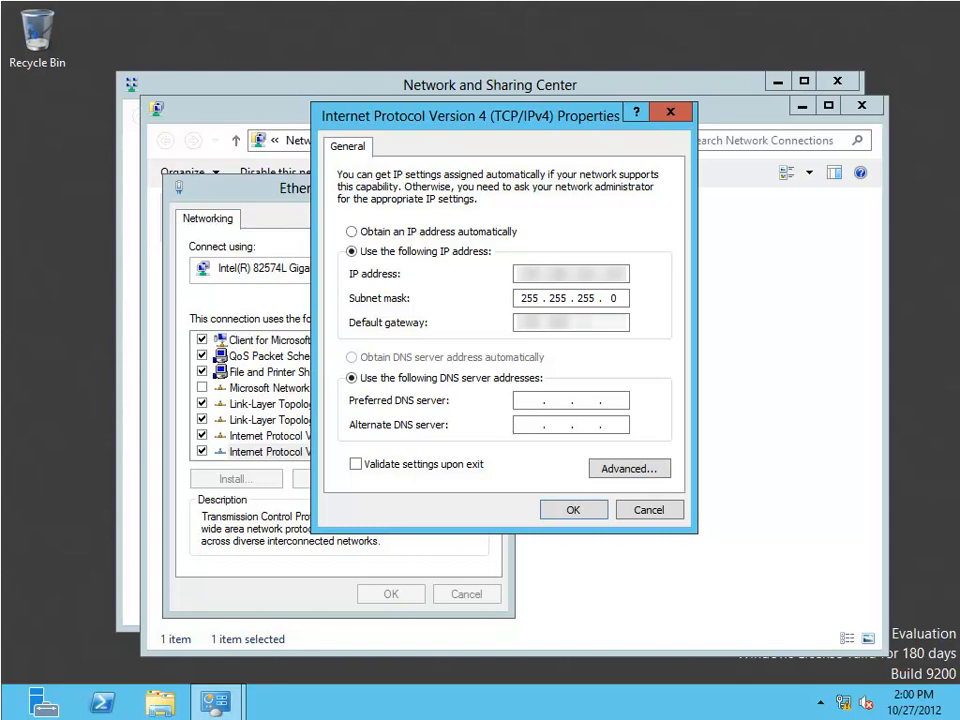
type("1001")
Step: Enter the preferred and alternate DNS server addresses and apply the settings to the Ethernet connection
key("Tab")
key("Tab")
type("192")
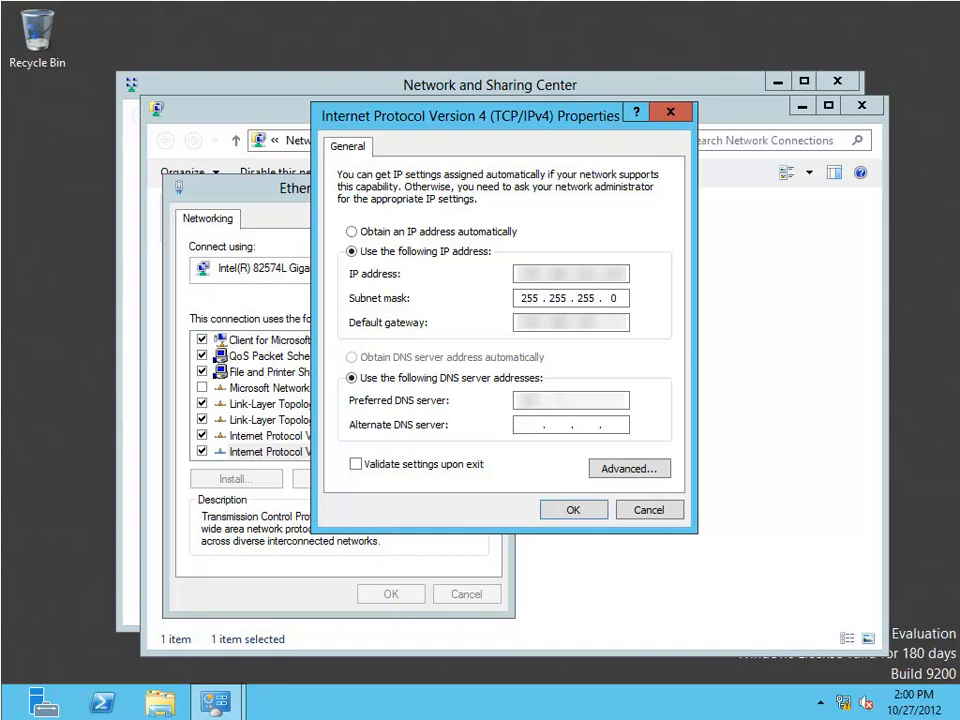
type("1681001")
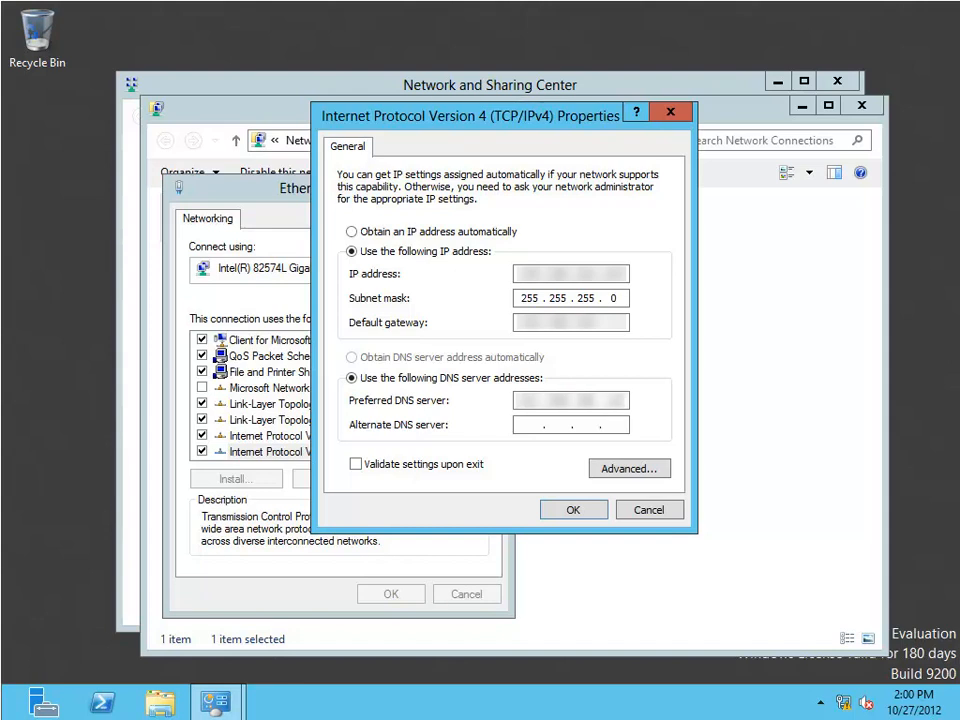
type("19292")
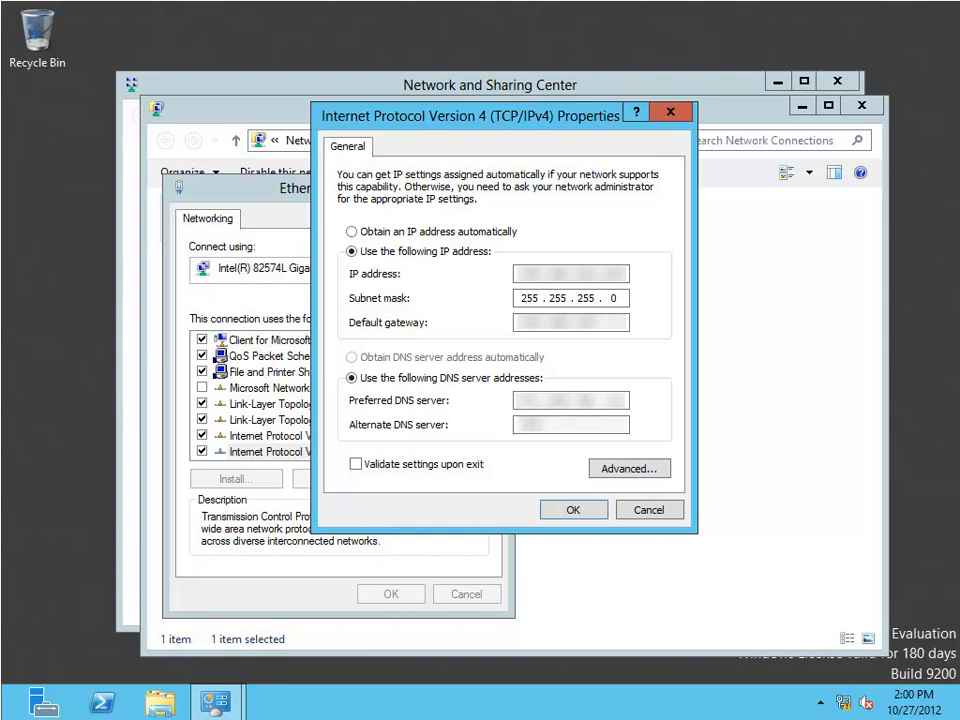
type("16810020")
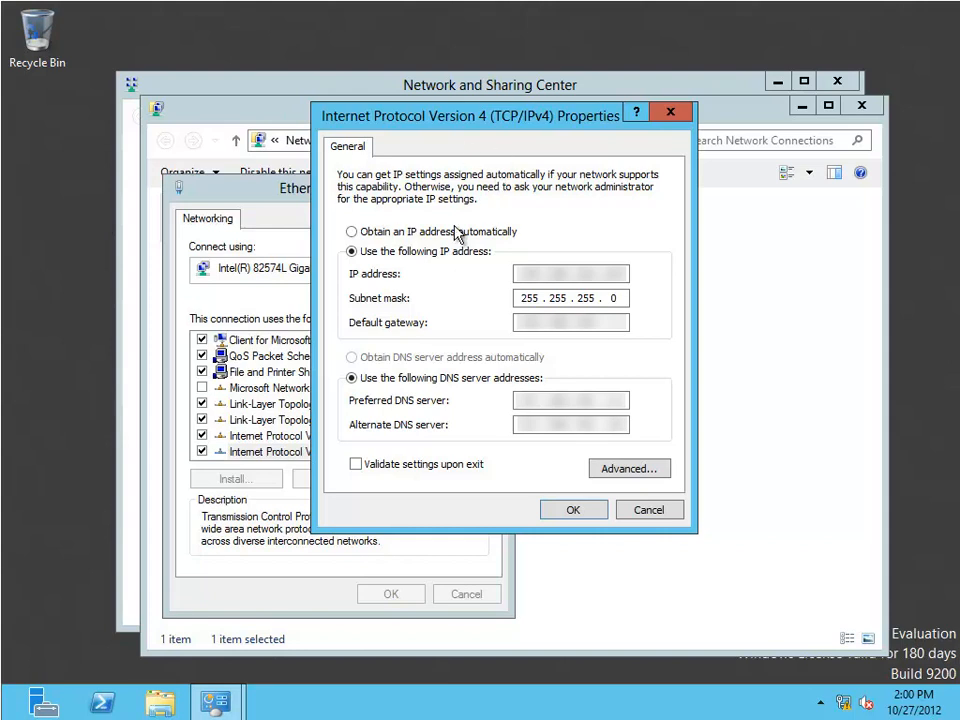
left_click(580, 510)
left_click(395, 598)
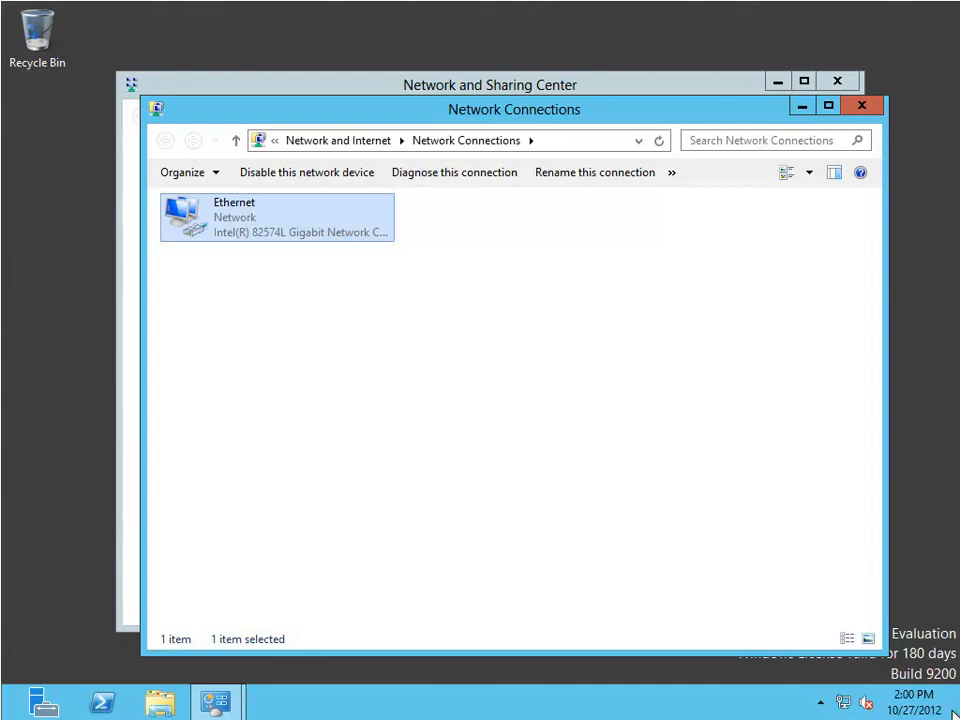
Step: Launch Internet Explorer, load google.com to test the connection, and dismiss the blocked-content warning
mouse_move(953, 712)
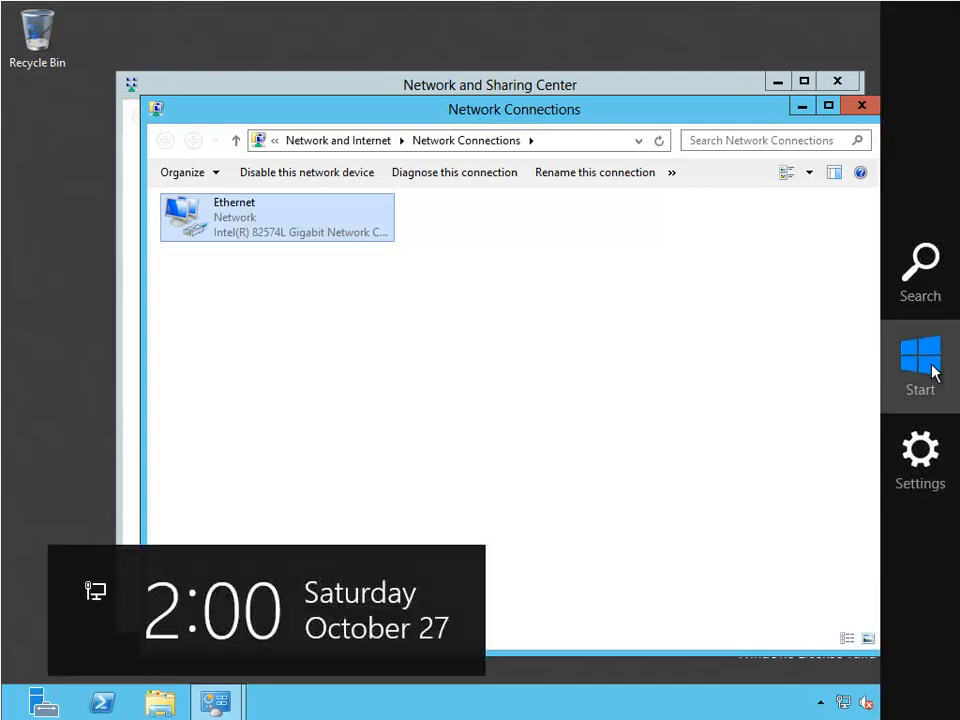
left_click(921, 360)
left_click(296, 480)
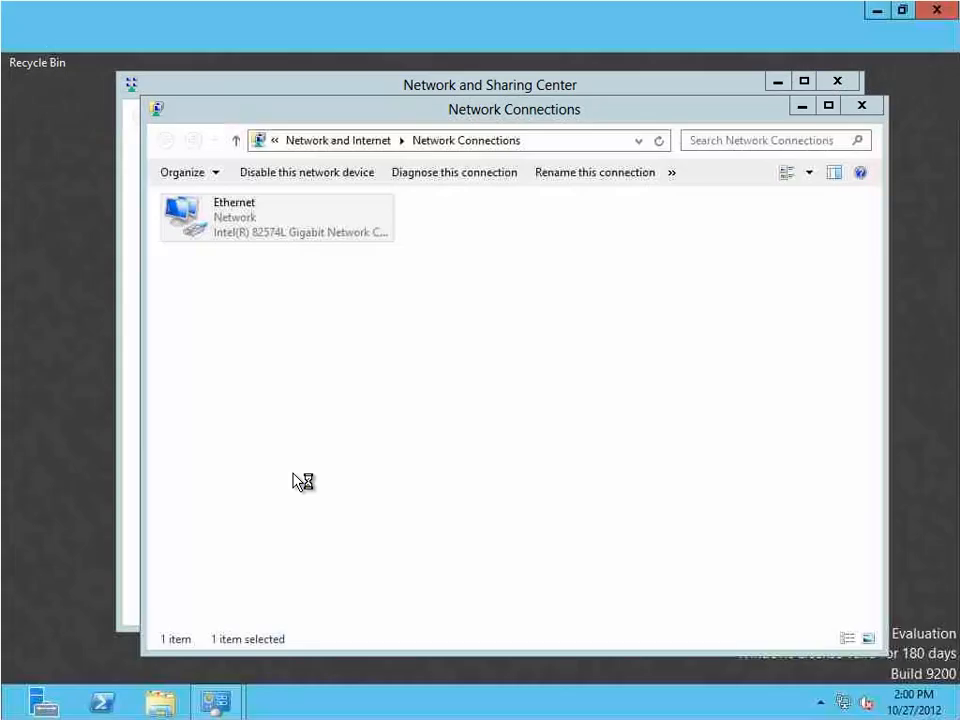
left_click(212, 40)
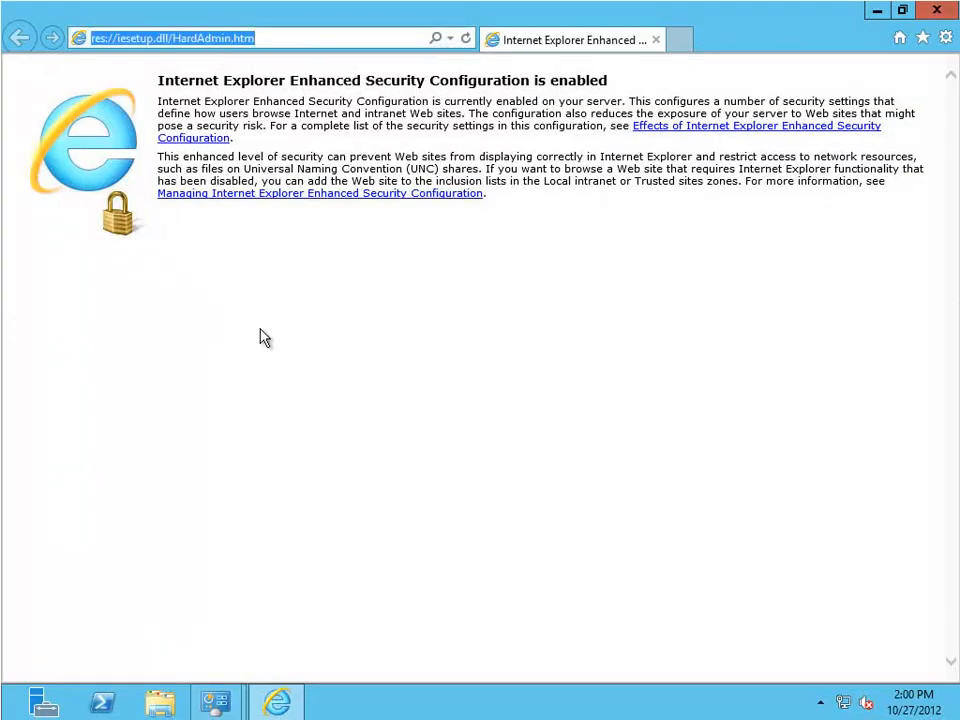
type("google.com/")
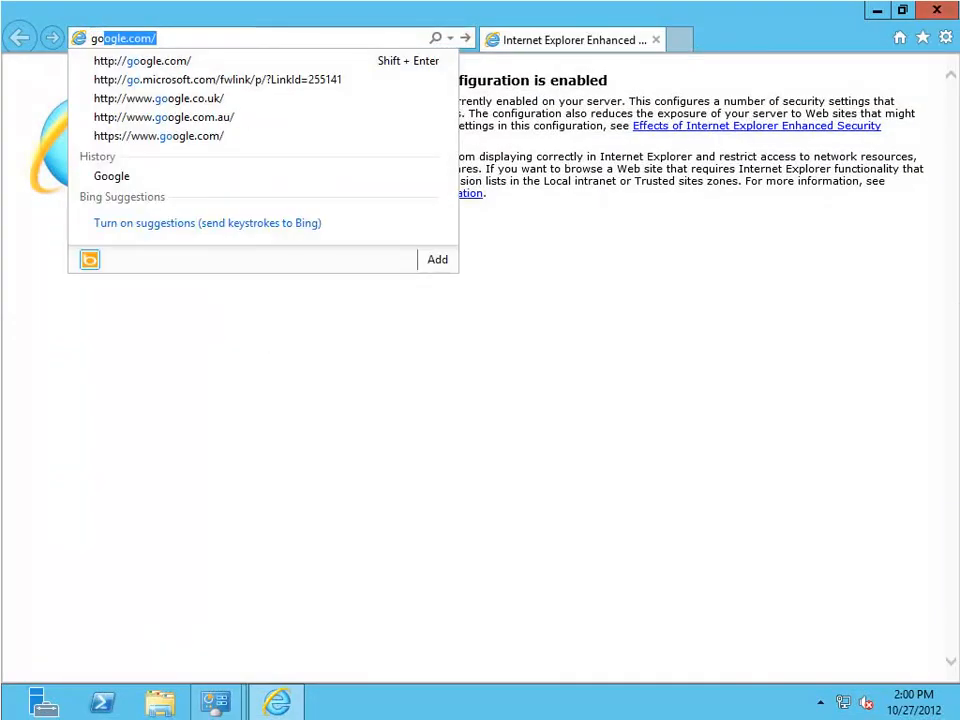
key("Return")
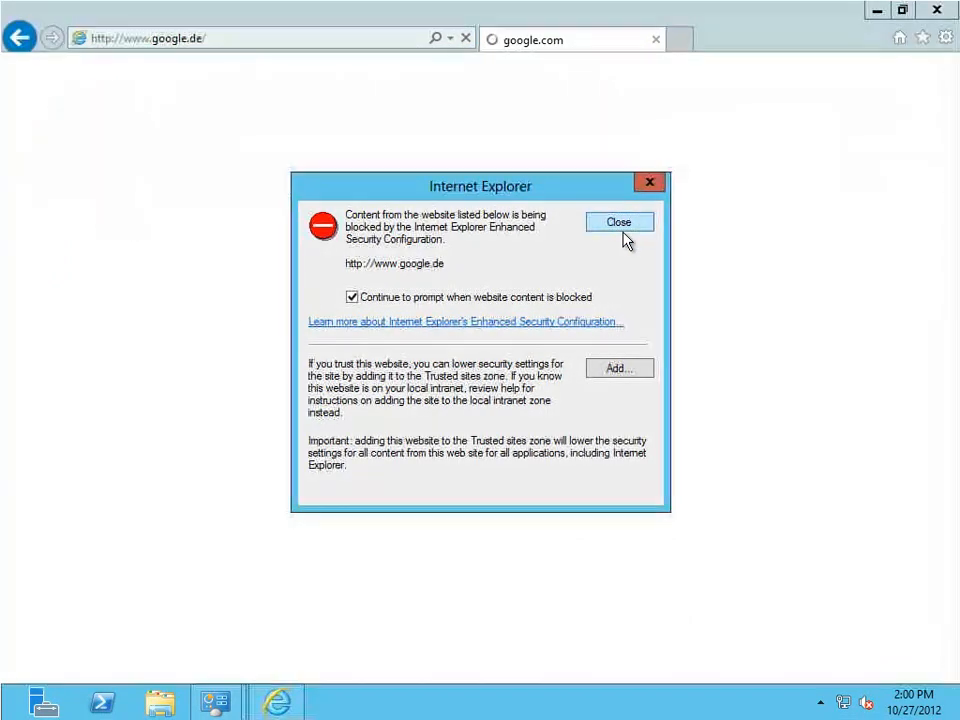
left_click(626, 226)
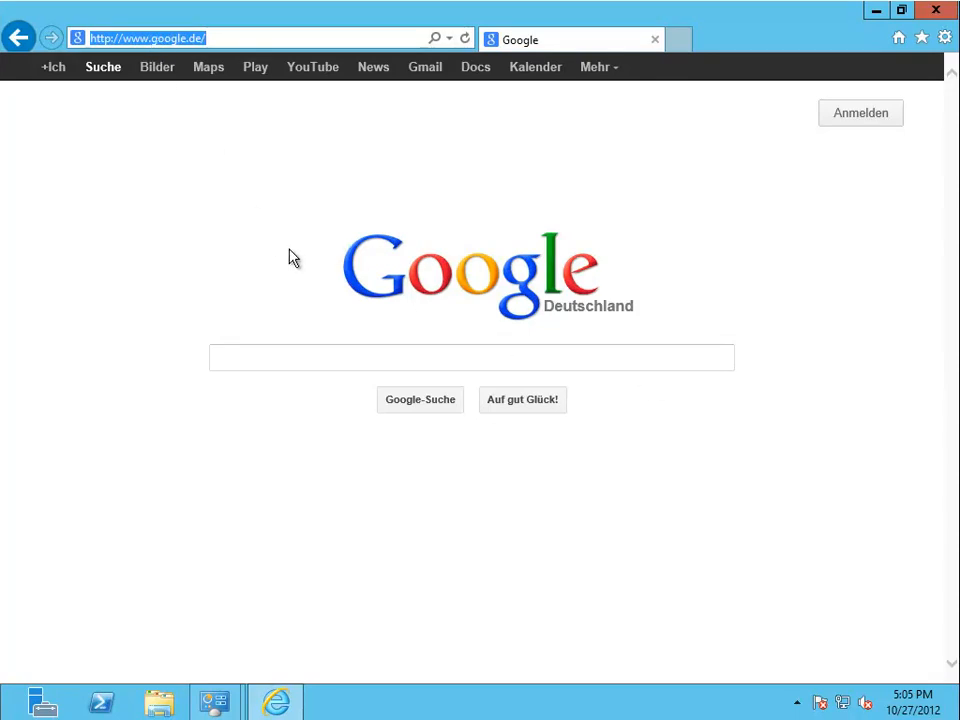
Step: Go to ftp://dd-wrt.com and browse to the others/eko/BrainSlayer-V24-preSP2/2012 directory
type("ftp")
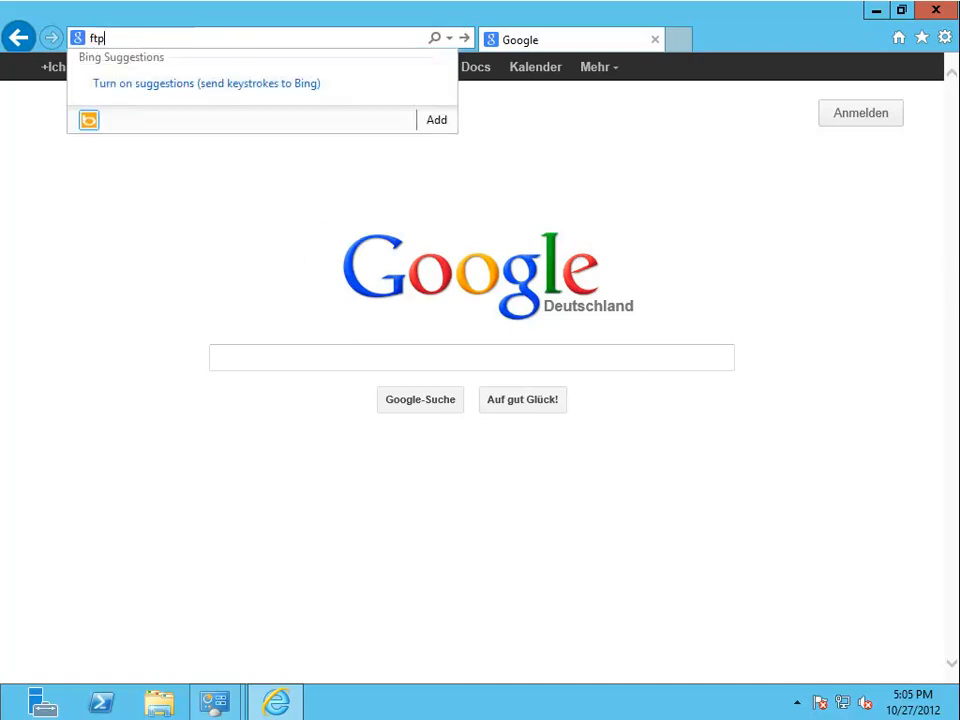
type("://dd-wrt.com")
key("Return")
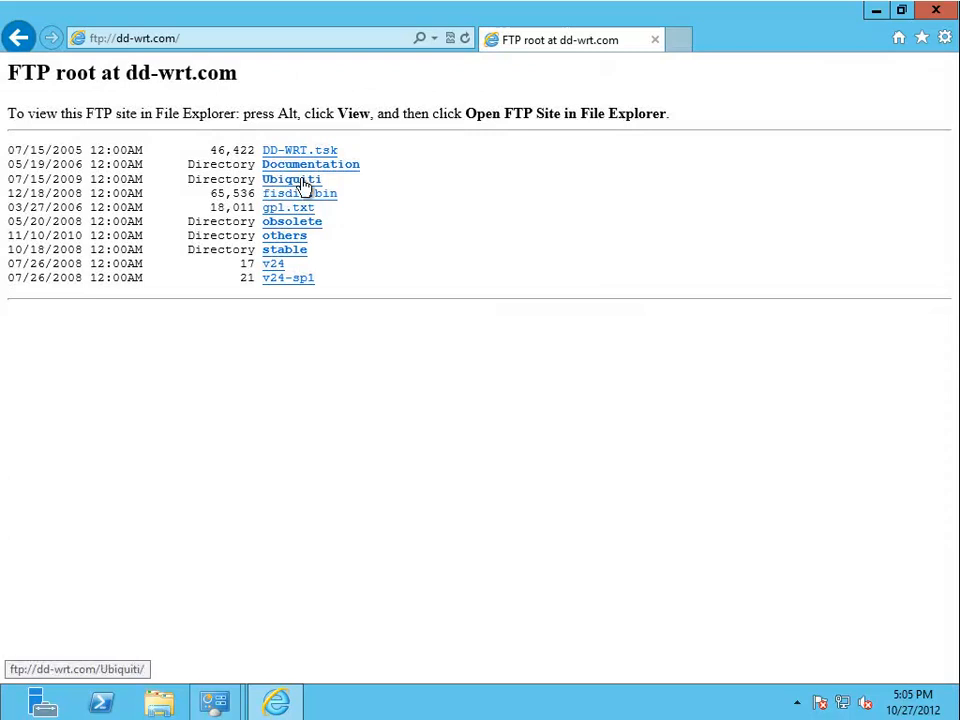
left_click(270, 234)
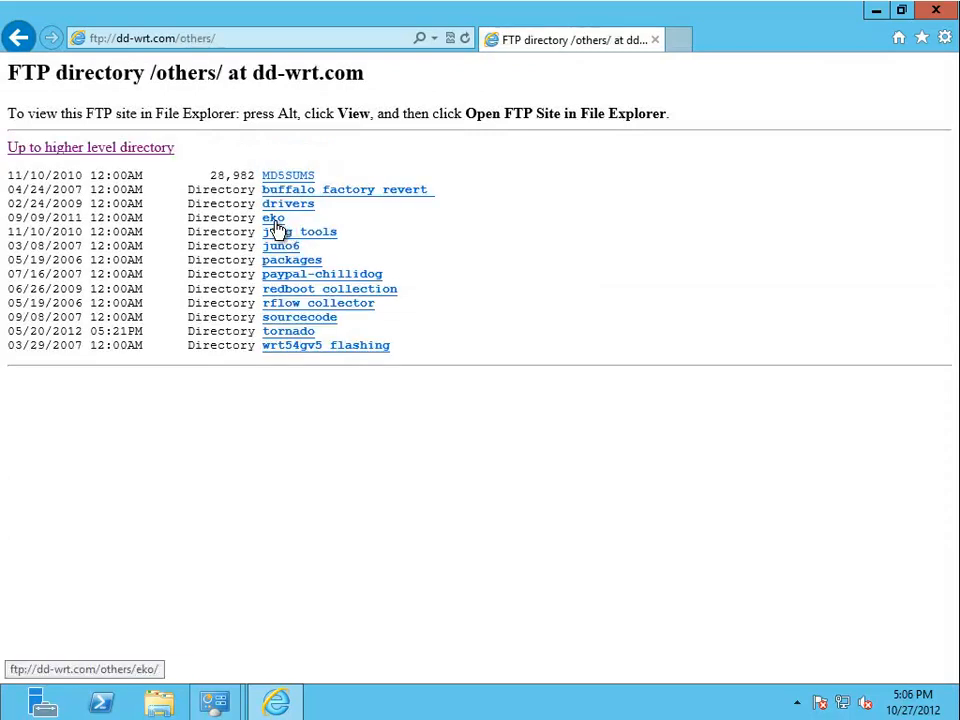
left_click(275, 220)
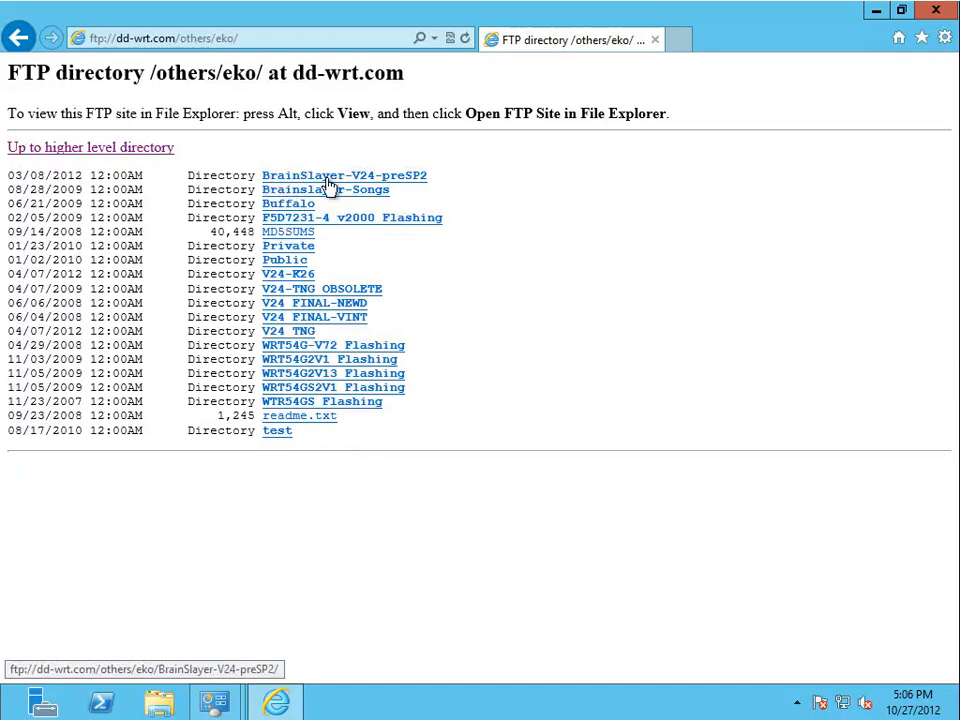
left_click(371, 177)
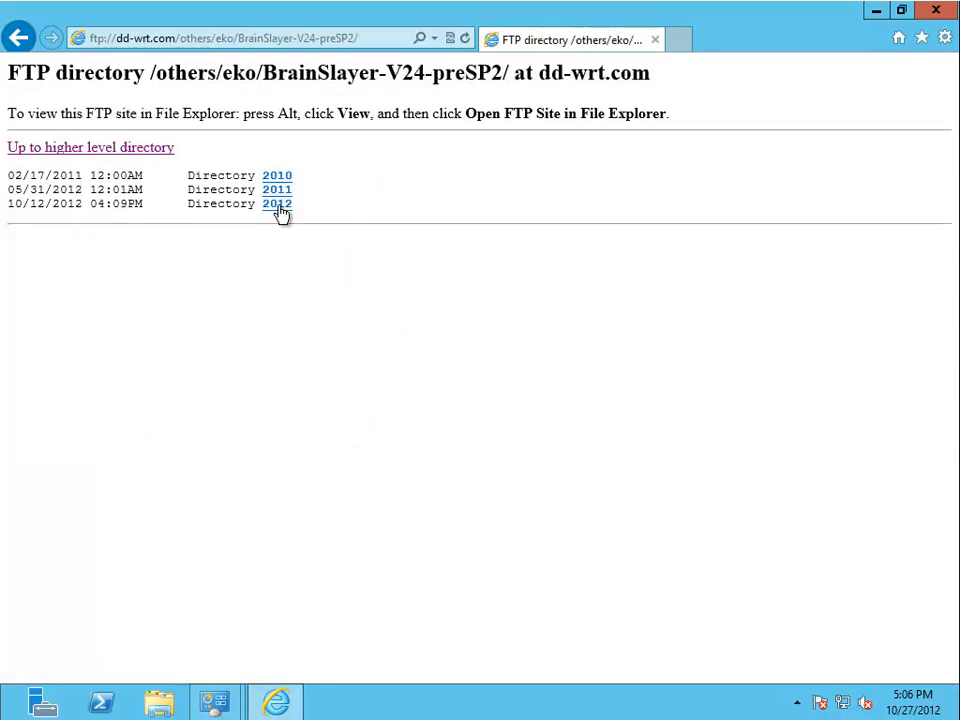
left_click(277, 206)
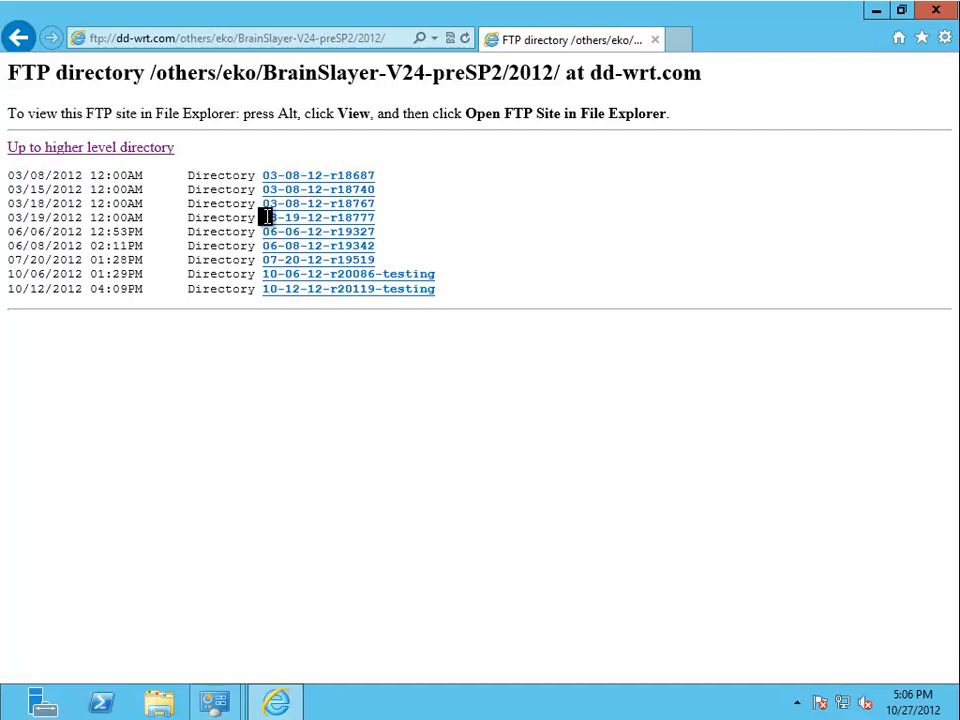
Step: Open the x86 directory inside the 03-19-12-r18777 build
left_click(349, 221)
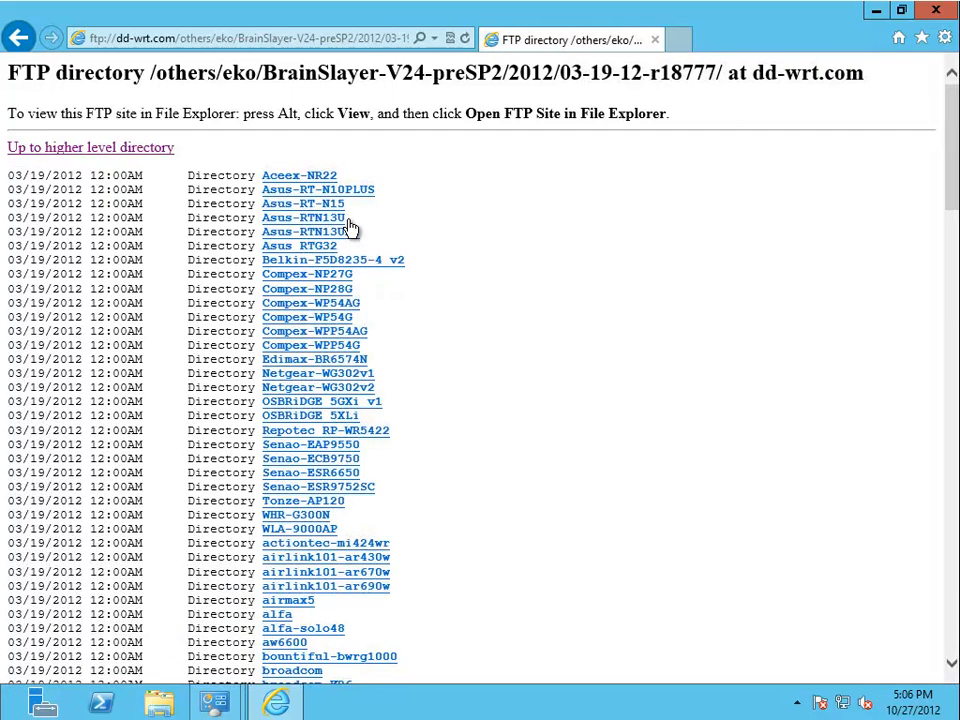
left_click_drag(952, 150, 952, 680)
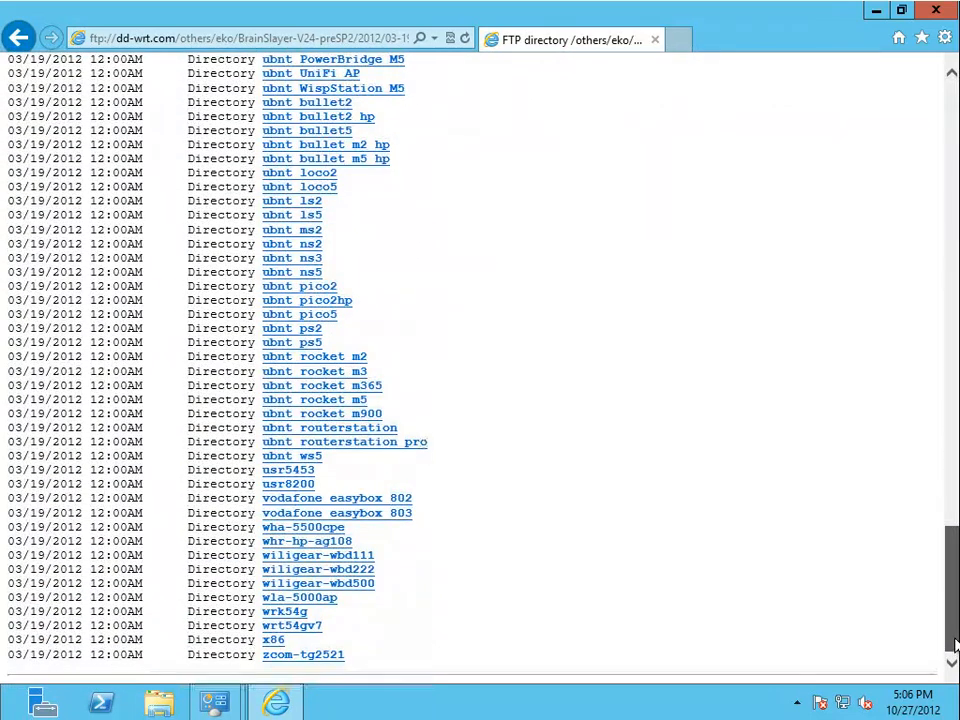
left_click(272, 643)
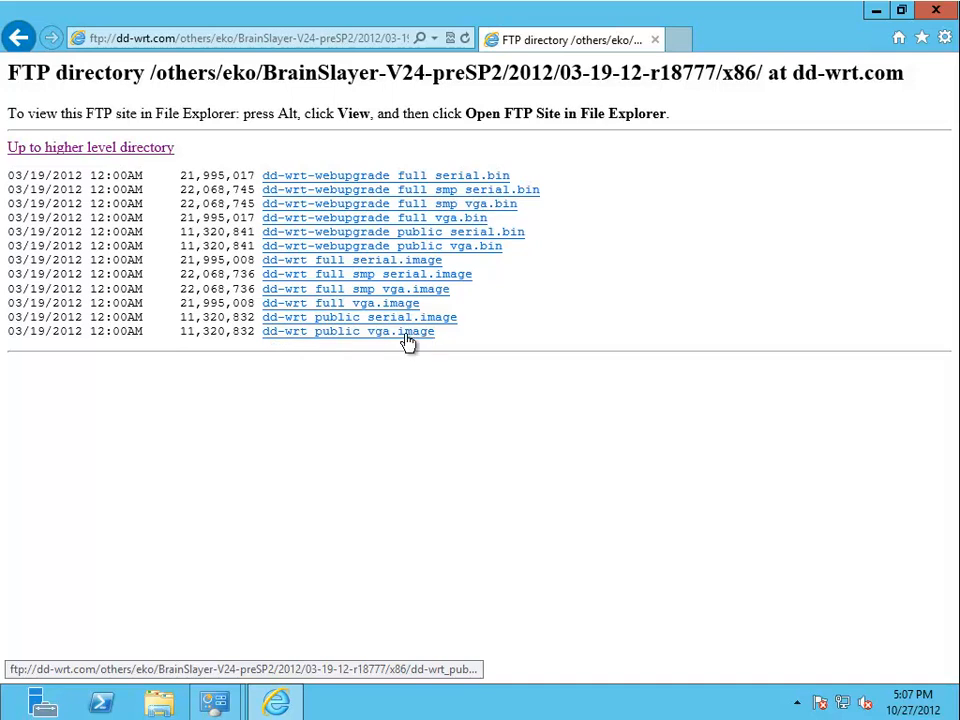
Step: Download dd-wrt_public_vga.image and dismiss the download notification
left_click(350, 334)
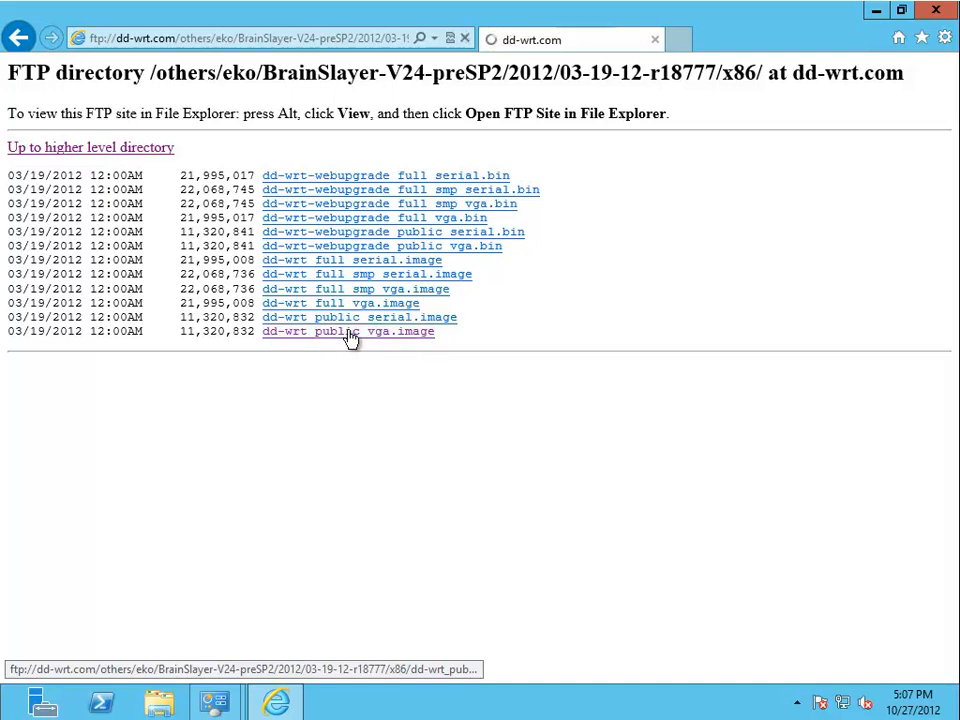
left_click(714, 664)
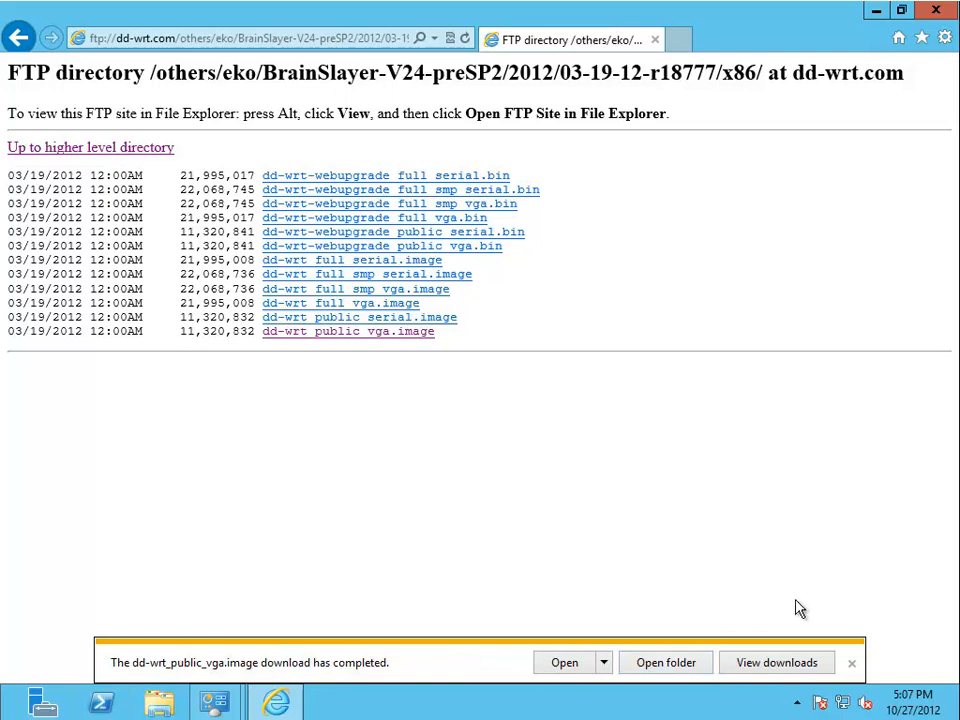
left_click(852, 664)
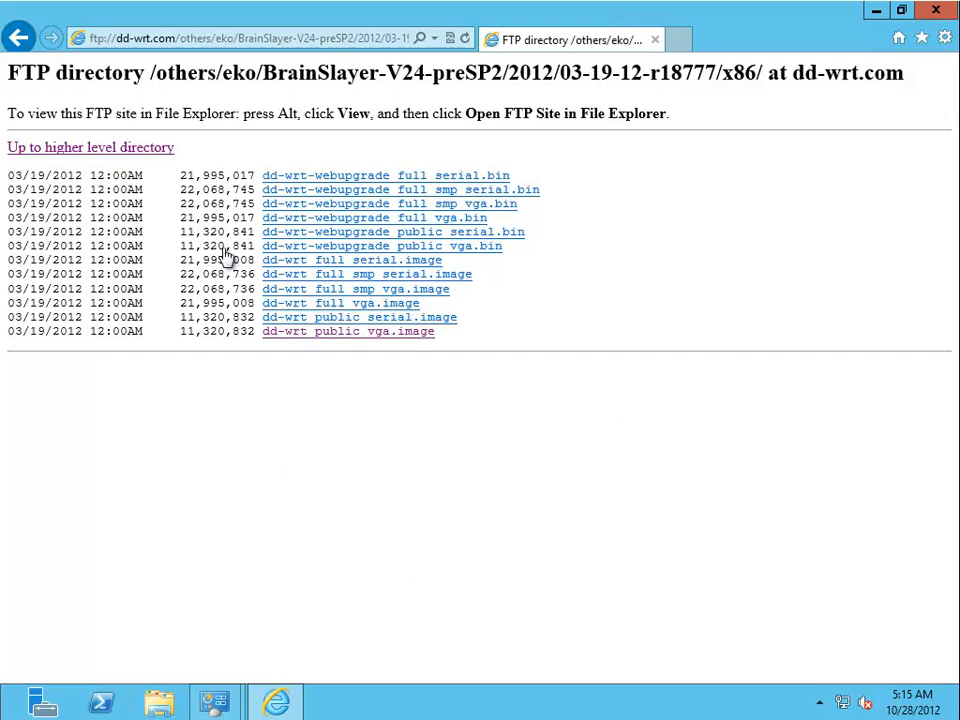
Step: Load google.com and search for physdiskwrite
left_click(304, 40)
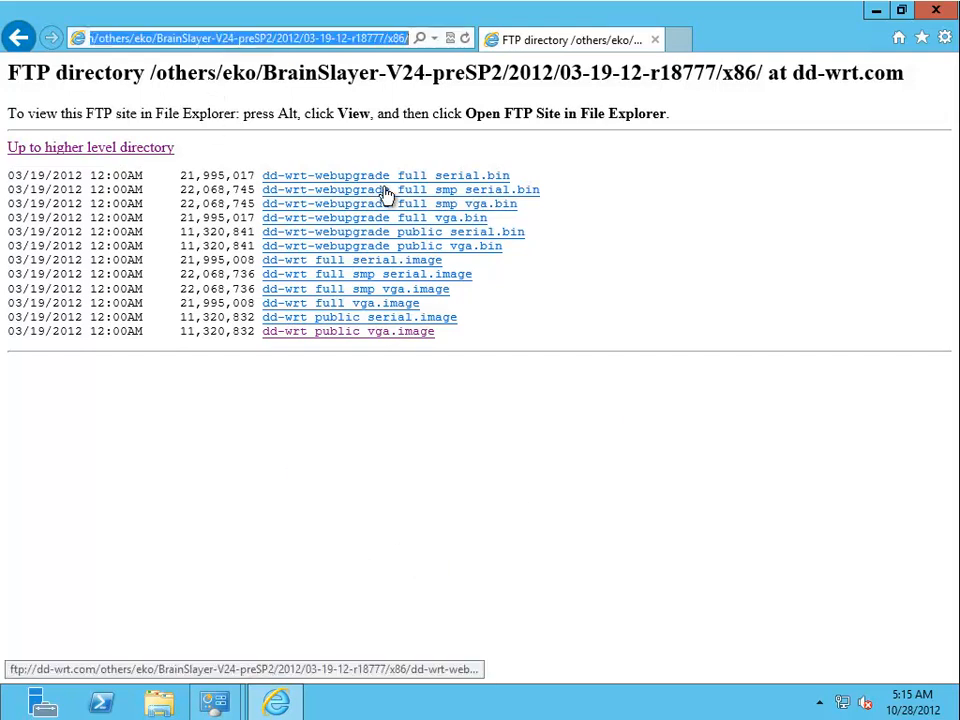
type("googl")
type(".com")
key("Return")
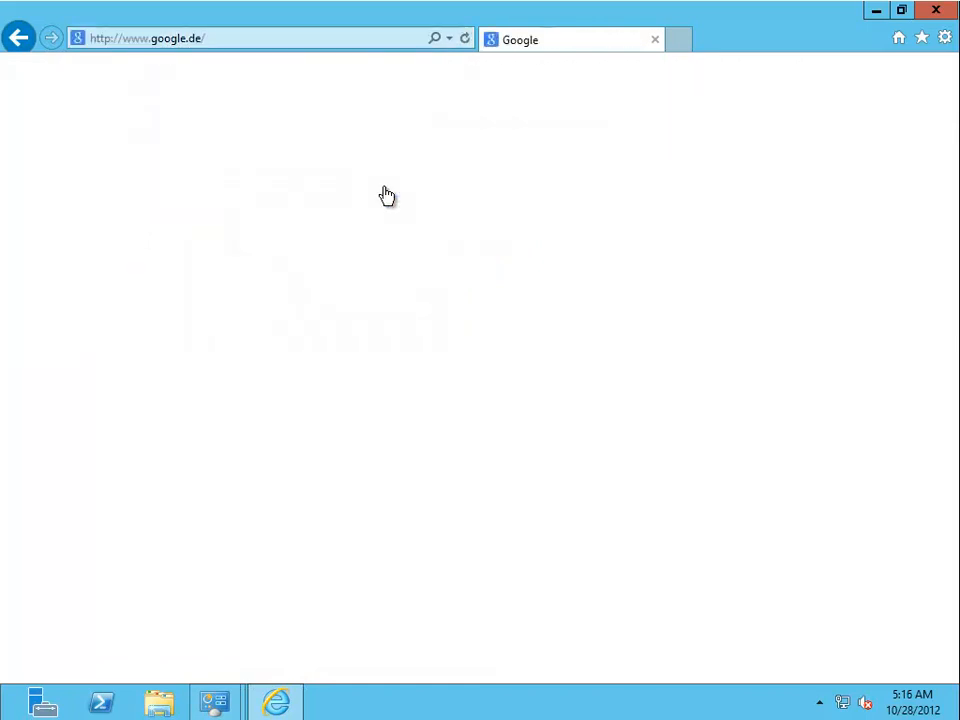
left_click(307, 384)
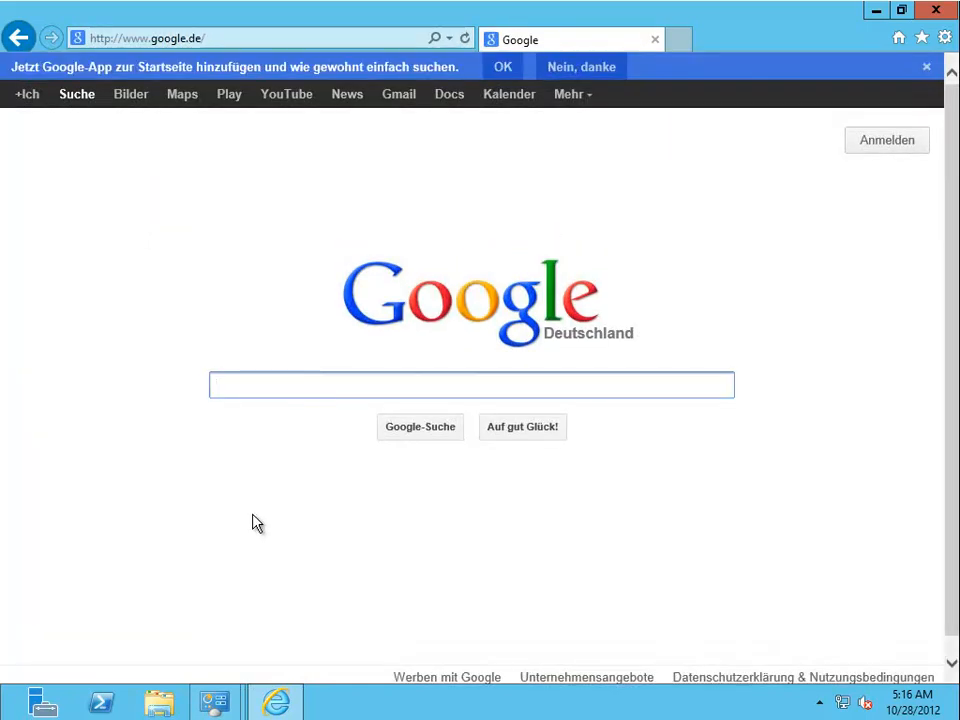
type("physdi")
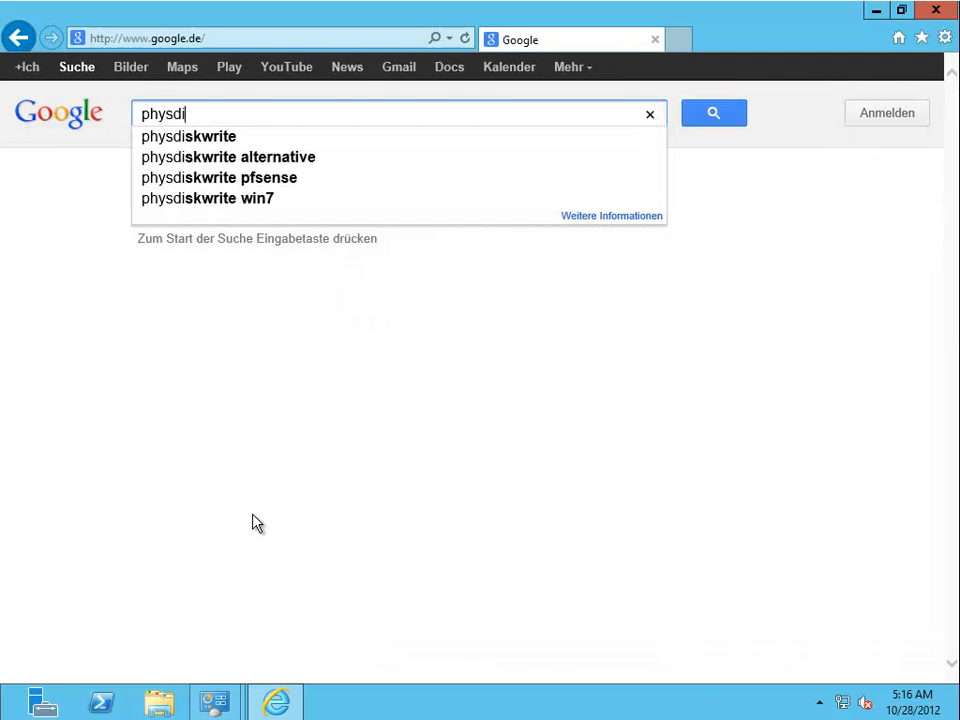
type("skwrite")
key("Return")
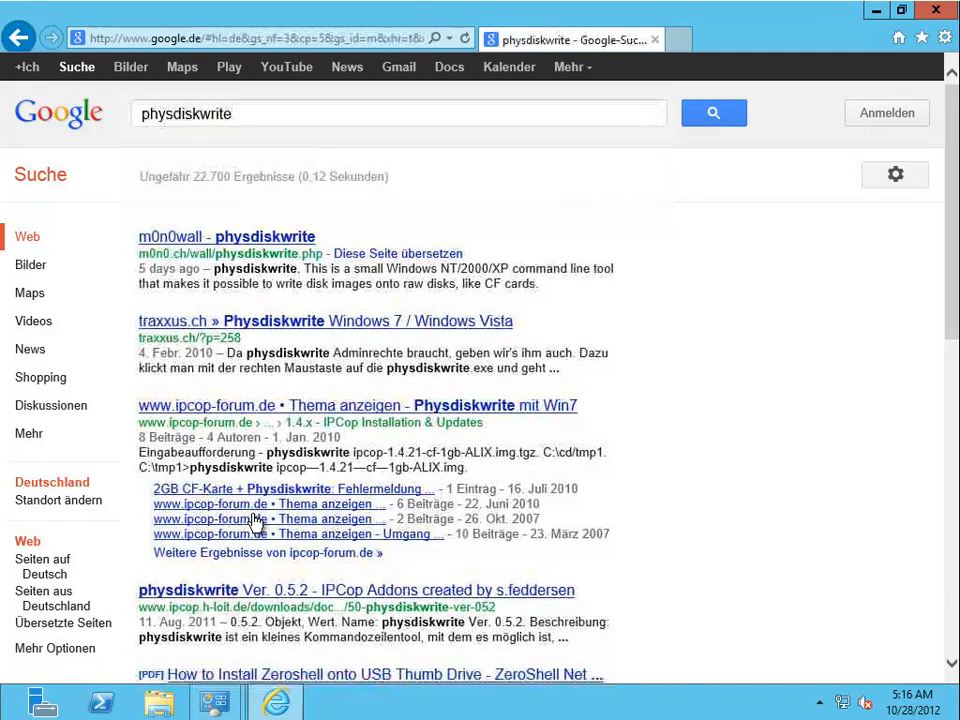
Step: Open the m0n0wall physdiskwrite page and download the physdiskwrite 0.5.2 + PhysGUI bundle
left_click(240, 237)
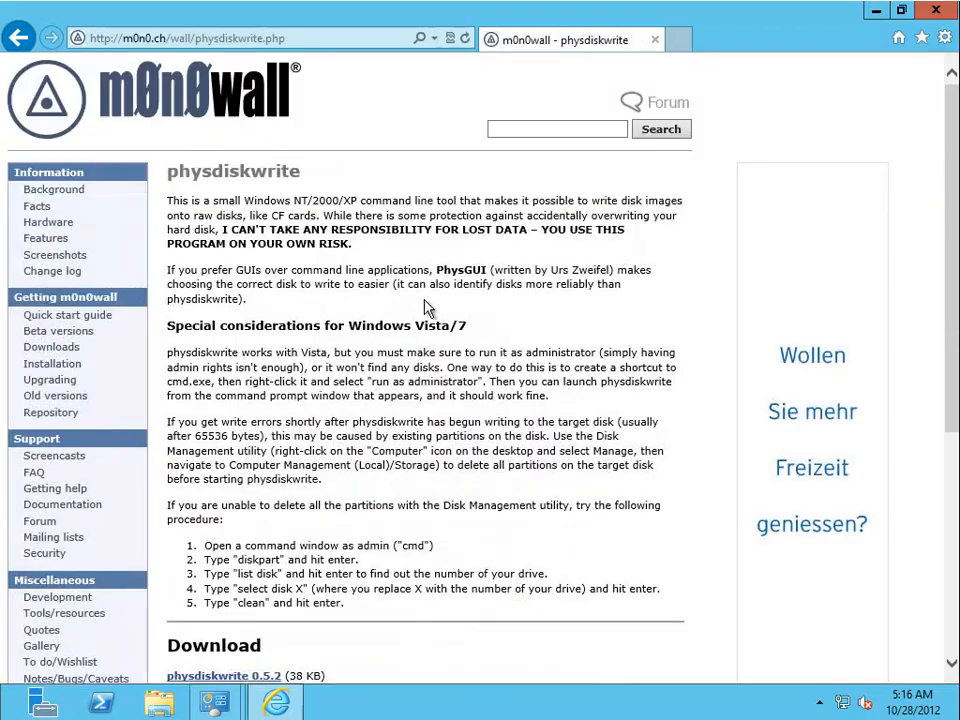
scroll(953, 248, "down", 3)
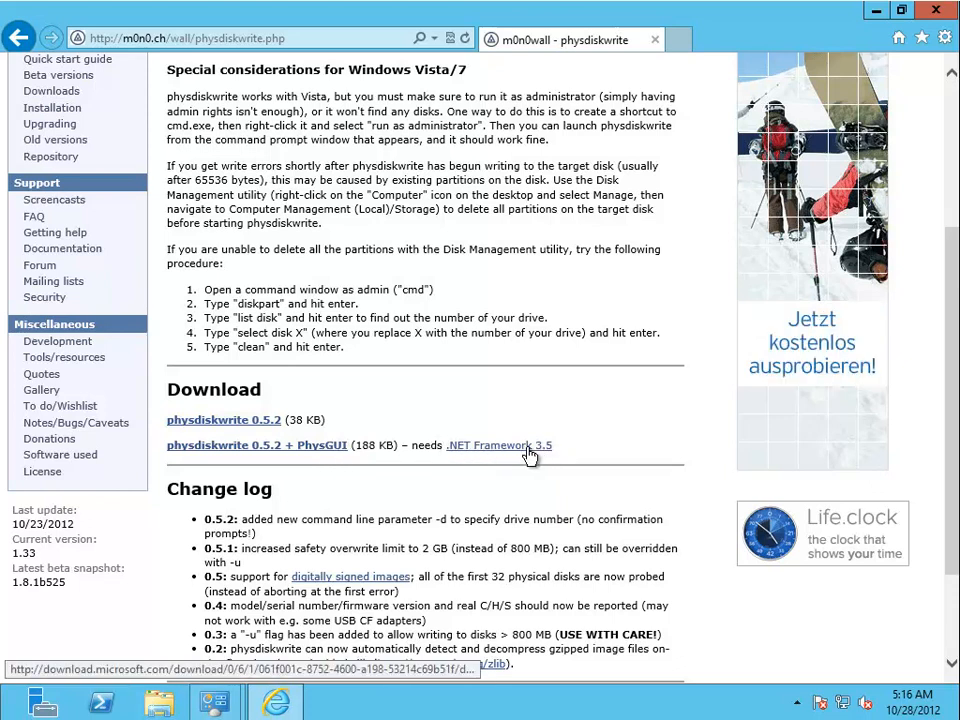
left_click(322, 450)
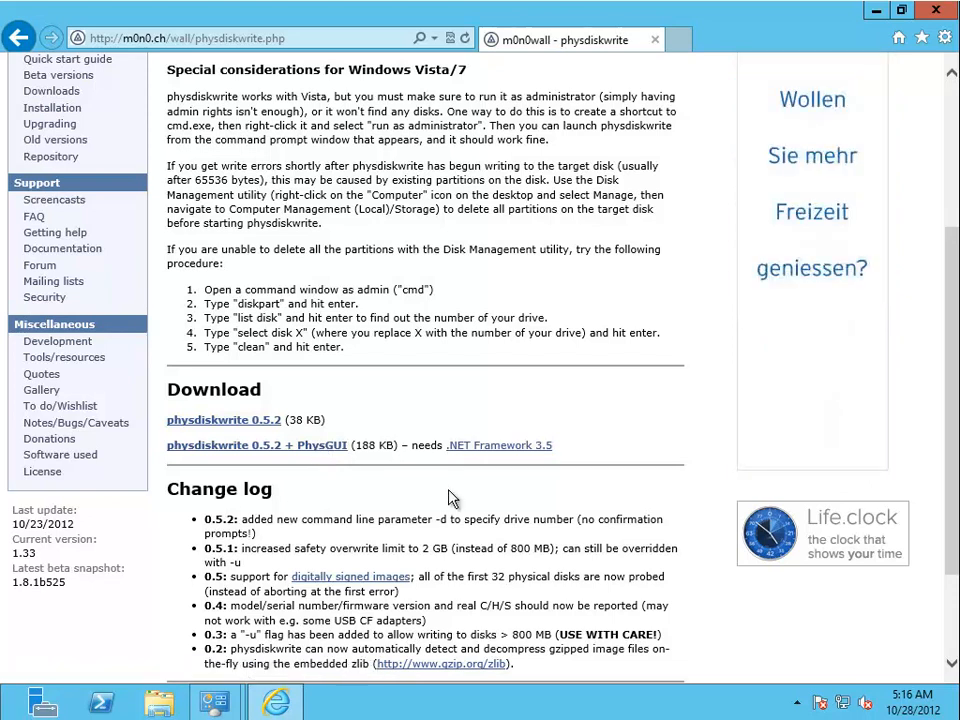
left_click(340, 362)
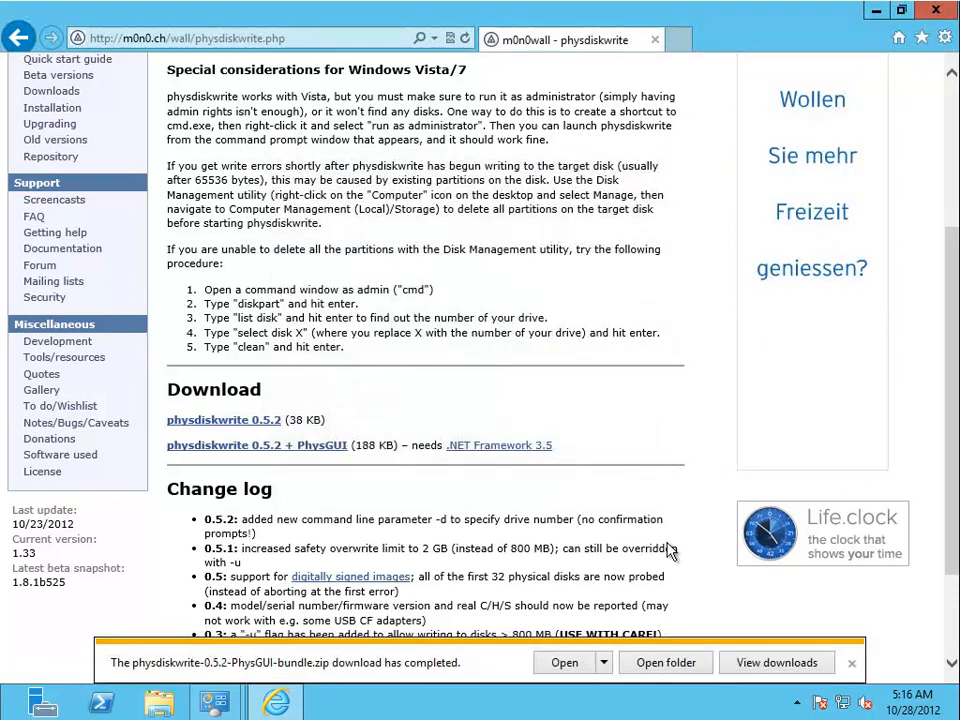
left_click(849, 662)
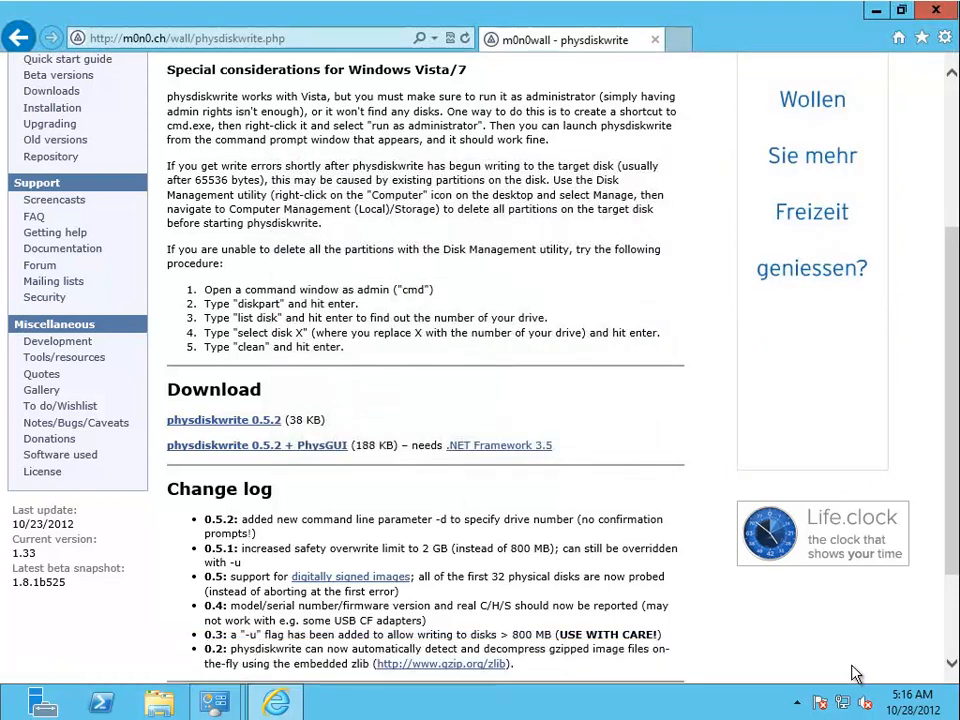
Step: Extract the physdiskwrite-0.5.2-PhysGUI-bundle archive from the Downloads folder into the suggested destination folder
left_click(163, 706)
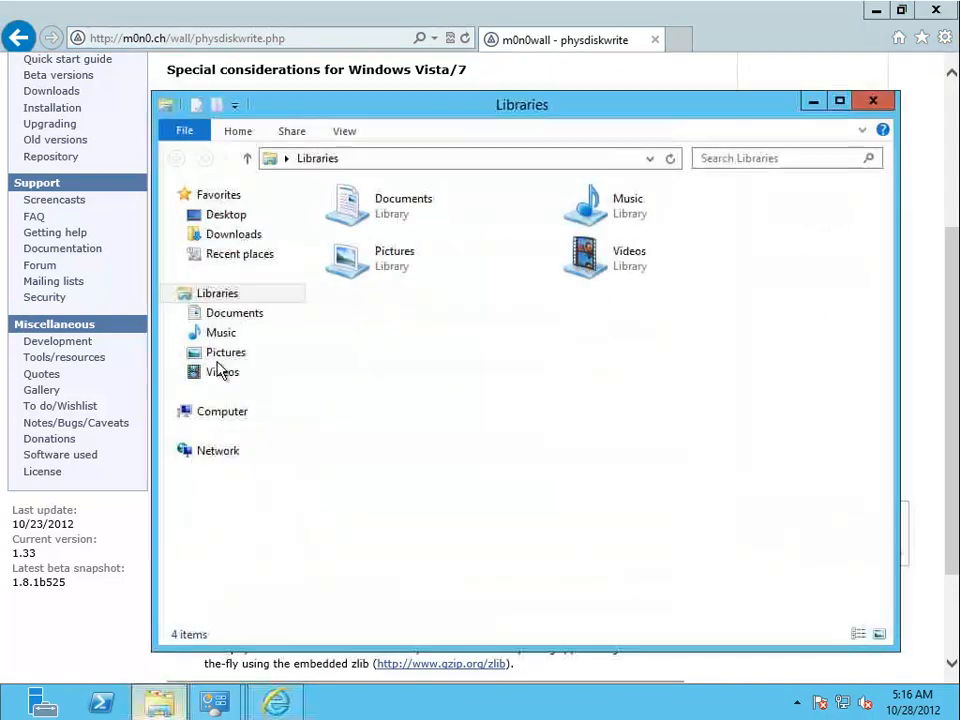
left_click(231, 236)
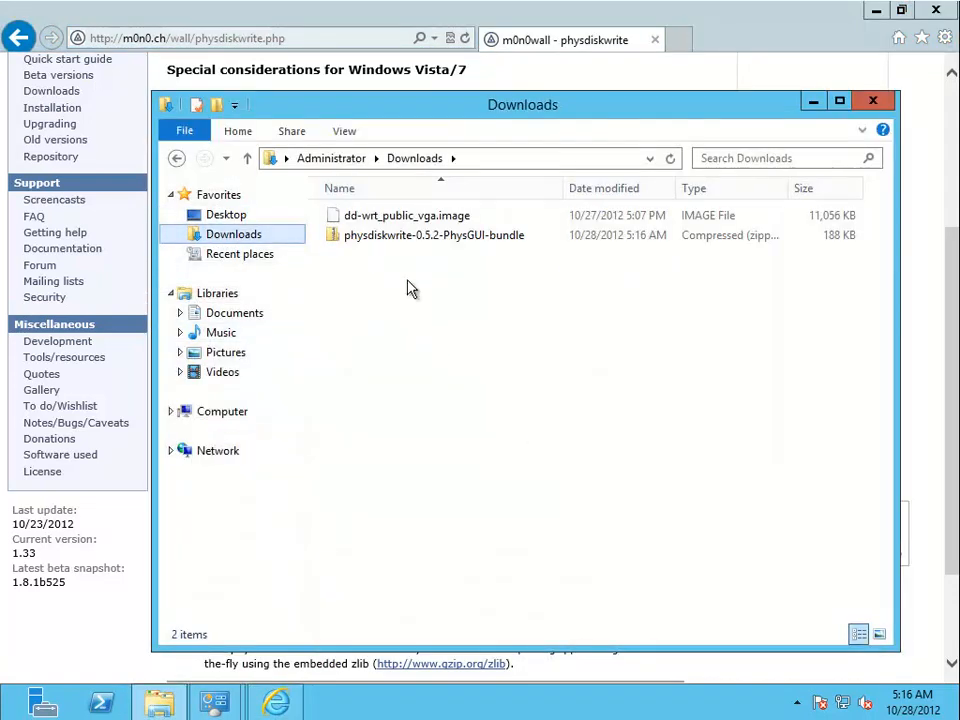
left_click(398, 240)
right_click(398, 241)
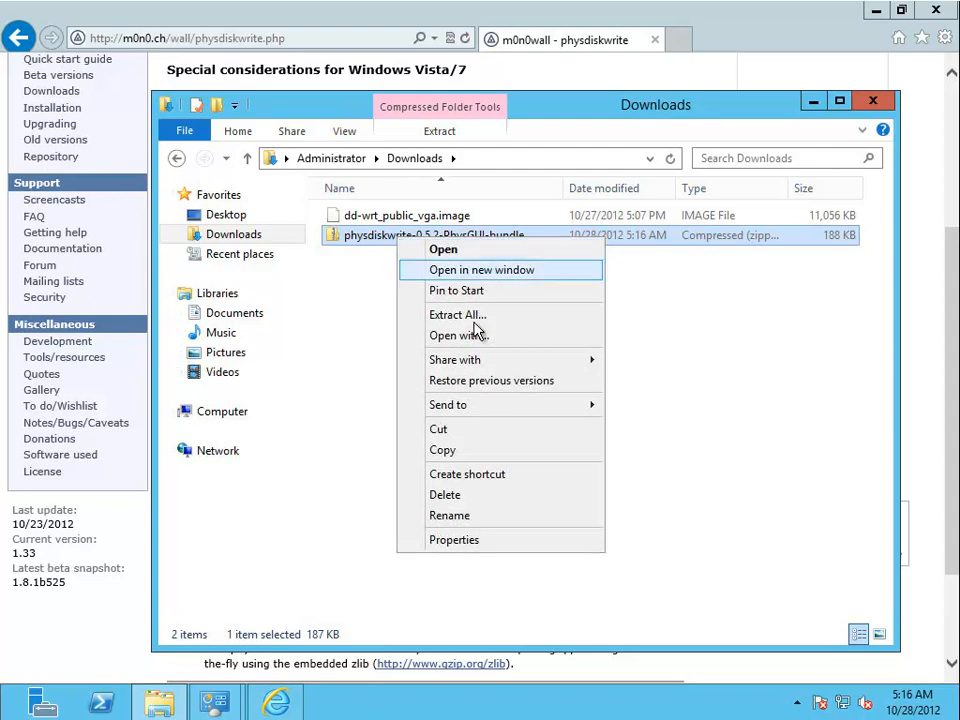
left_click(472, 316)
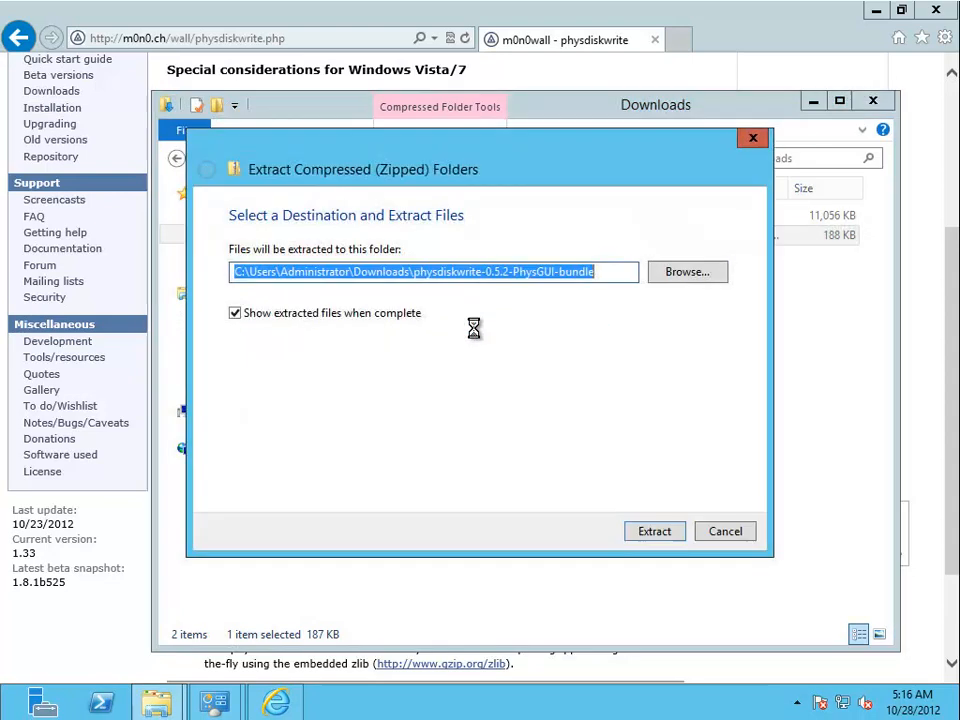
left_click(645, 533)
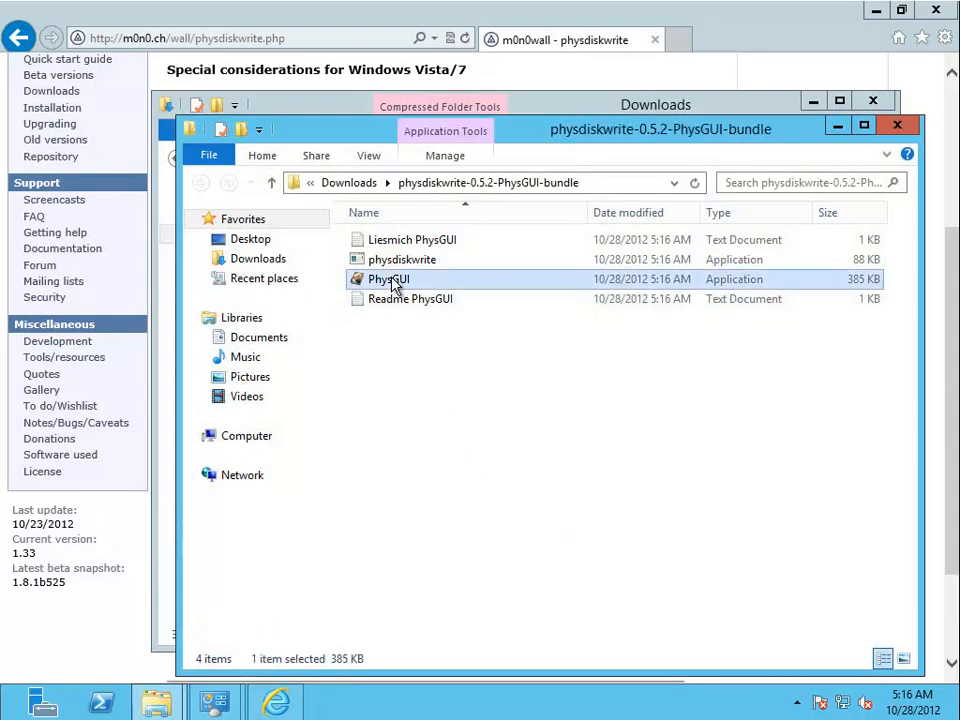
Step: Run PhysGUI to check the available physical drives, and close it along with the extracted bundle's folder window
double_click(390, 280)
left_click(541, 371)
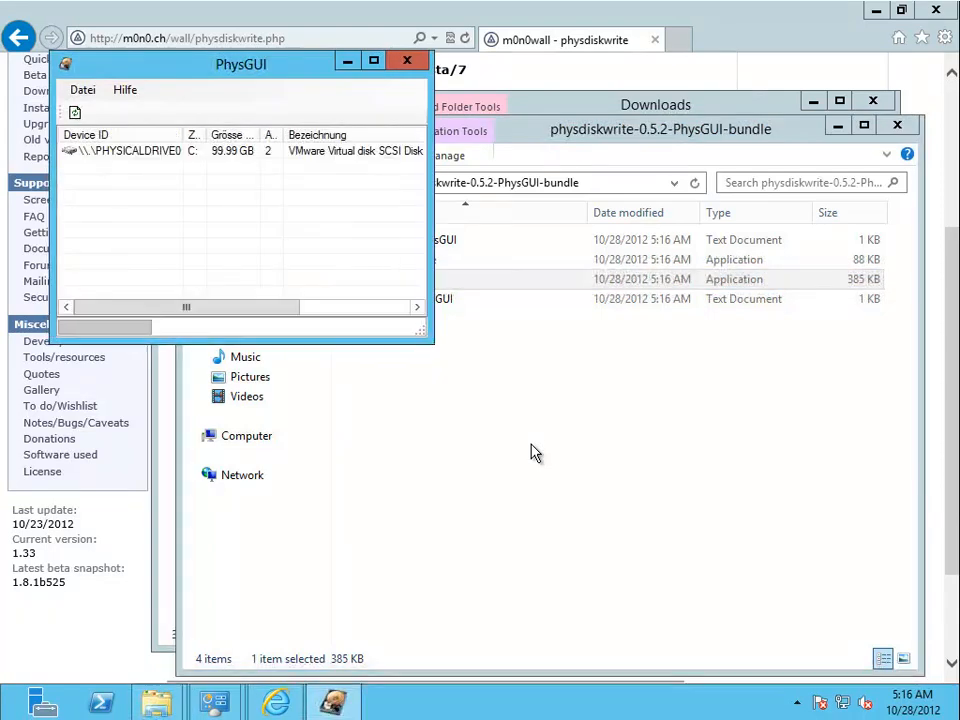
left_click(408, 64)
left_click(897, 125)
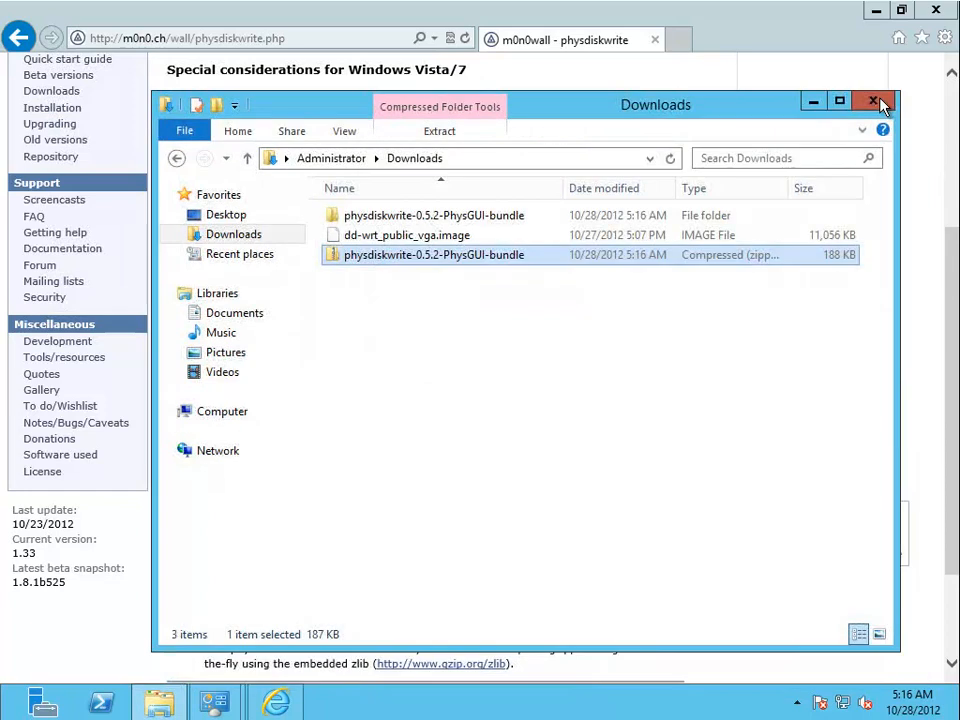
Step: Set the Ethernet connection's IPv4 properties to obtain the IP address and DNS server automatically, closing the open windows
left_click(876, 102)
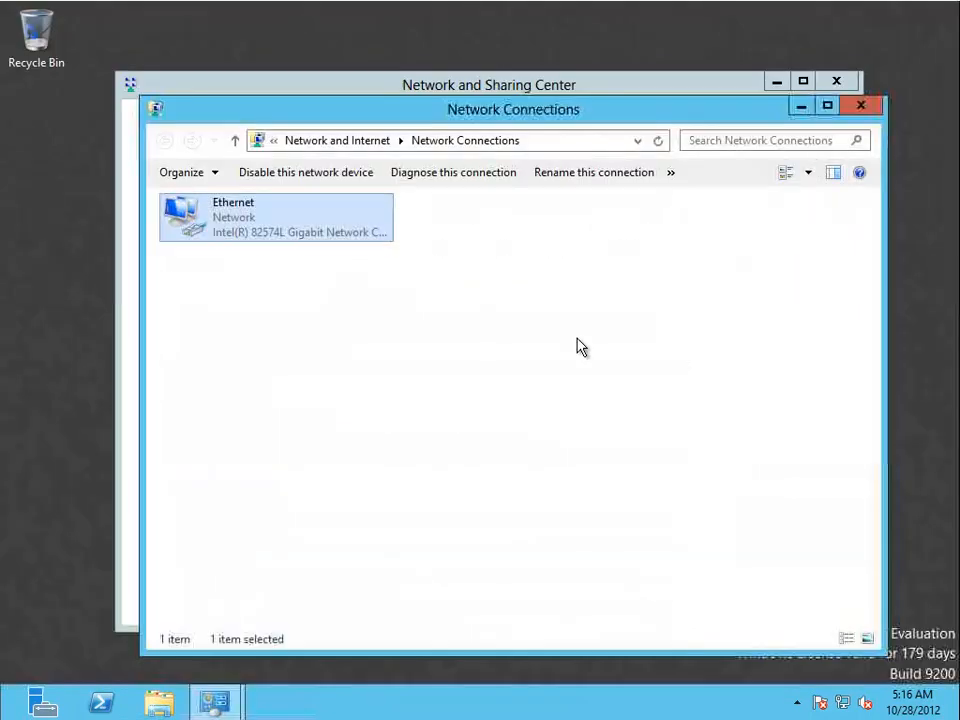
right_click(232, 220)
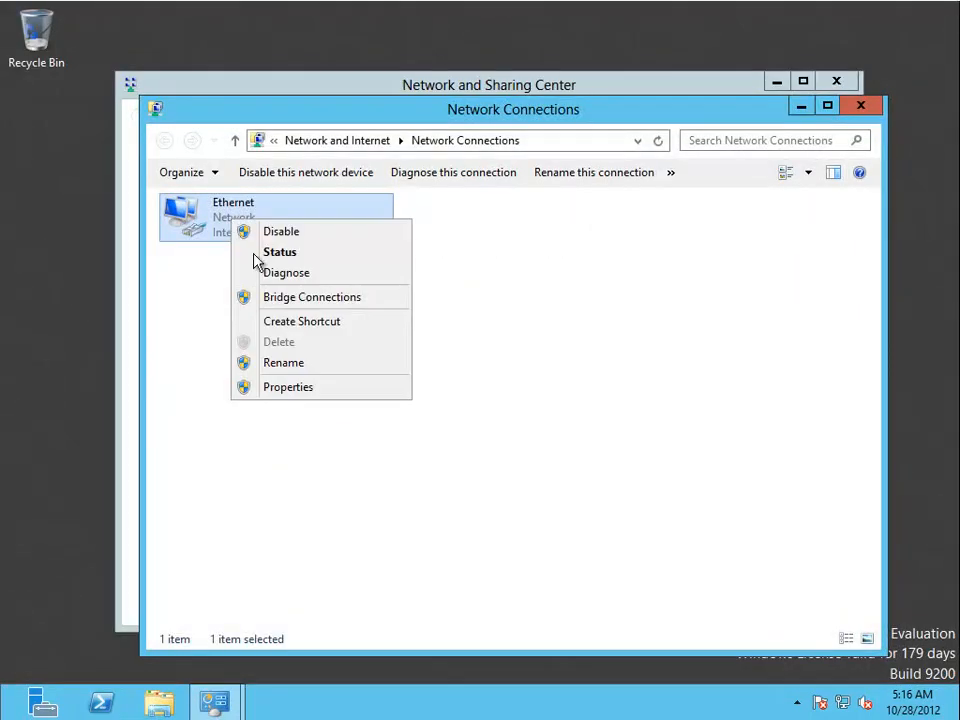
left_click(306, 387)
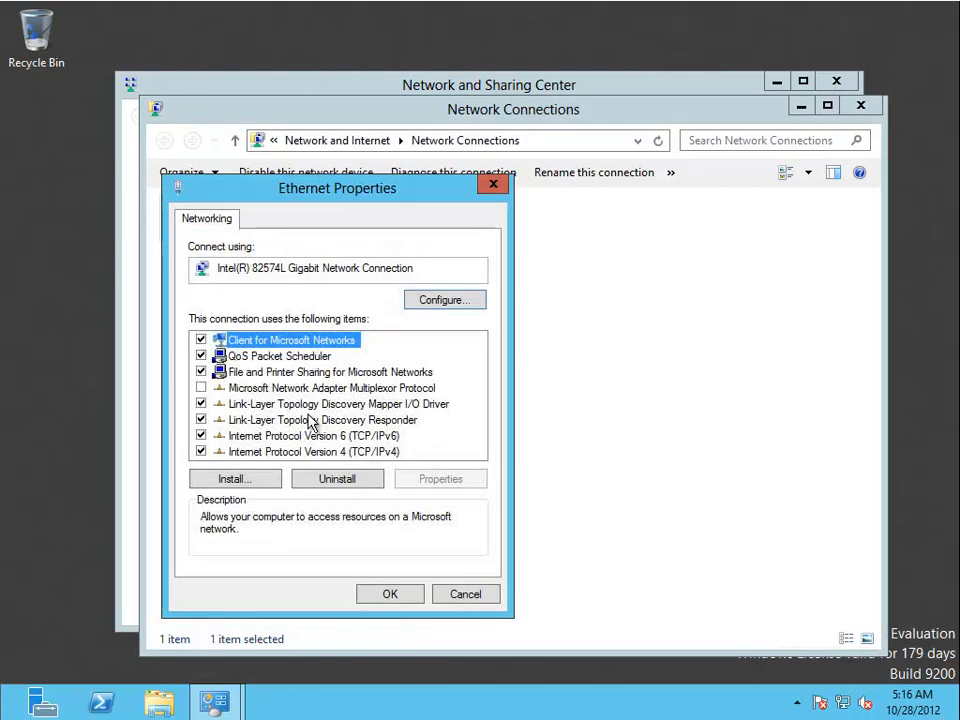
left_click(345, 451)
left_click(442, 480)
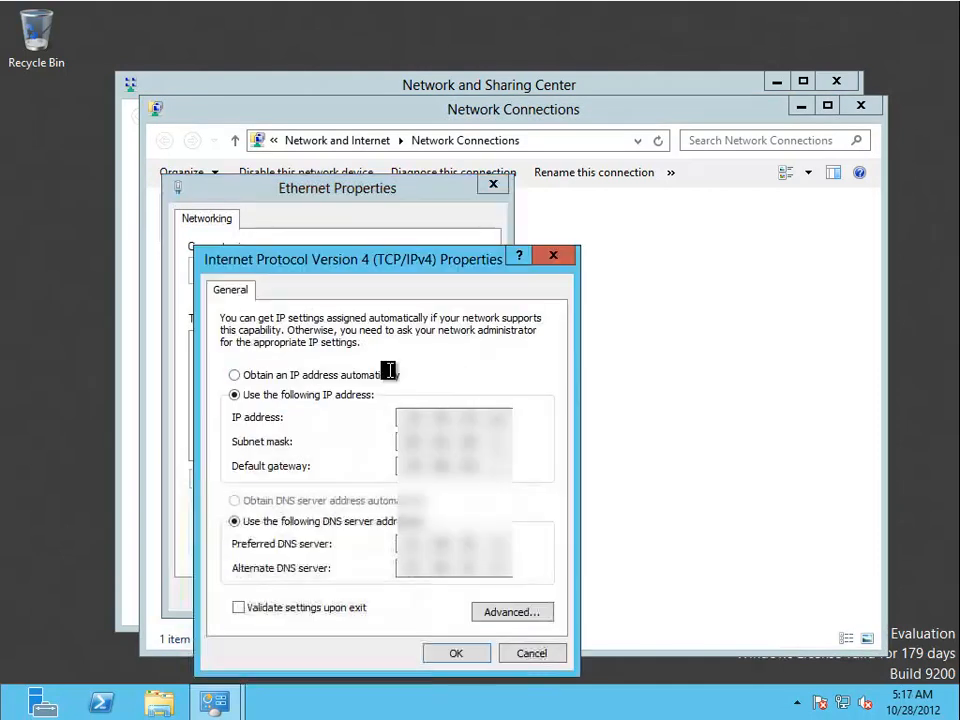
left_click(235, 376)
left_click(236, 500)
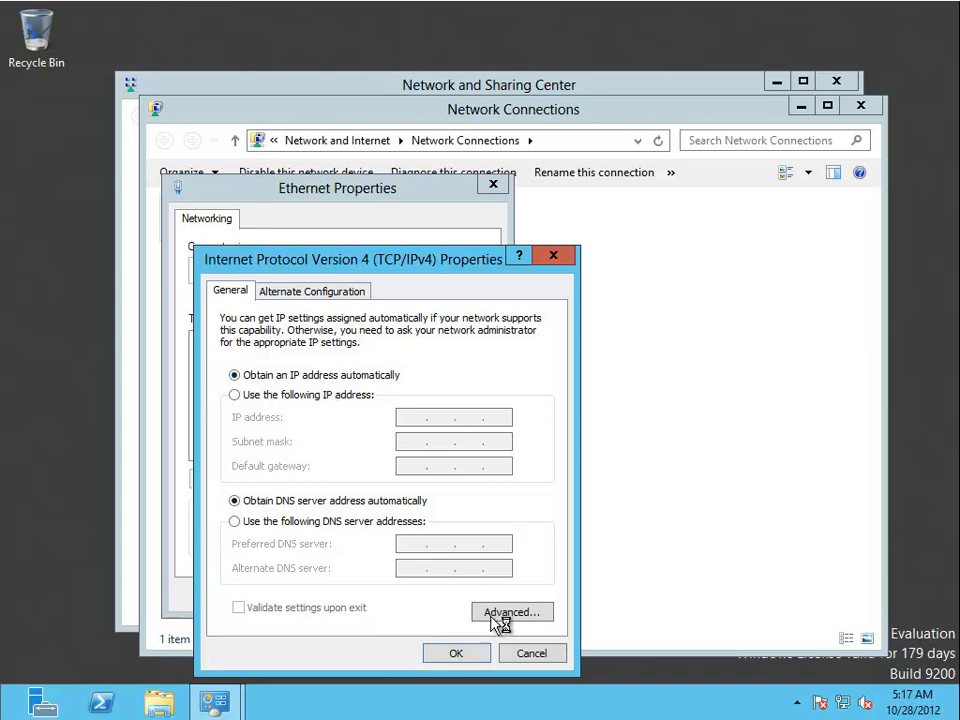
left_click(462, 655)
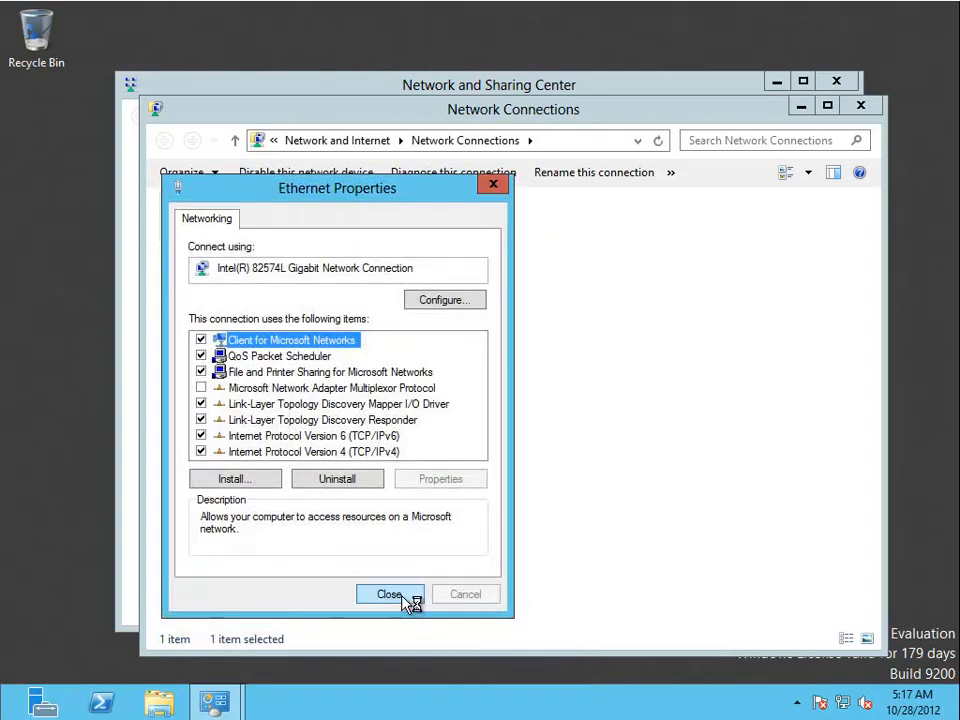
left_click(407, 597)
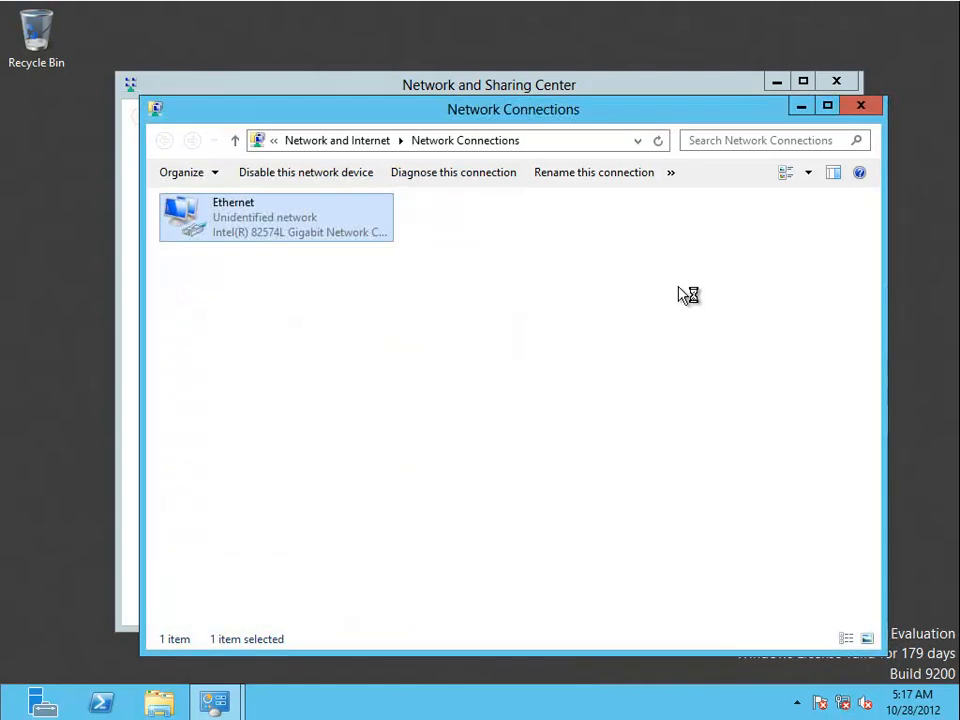
left_click(862, 108)
left_click(840, 83)
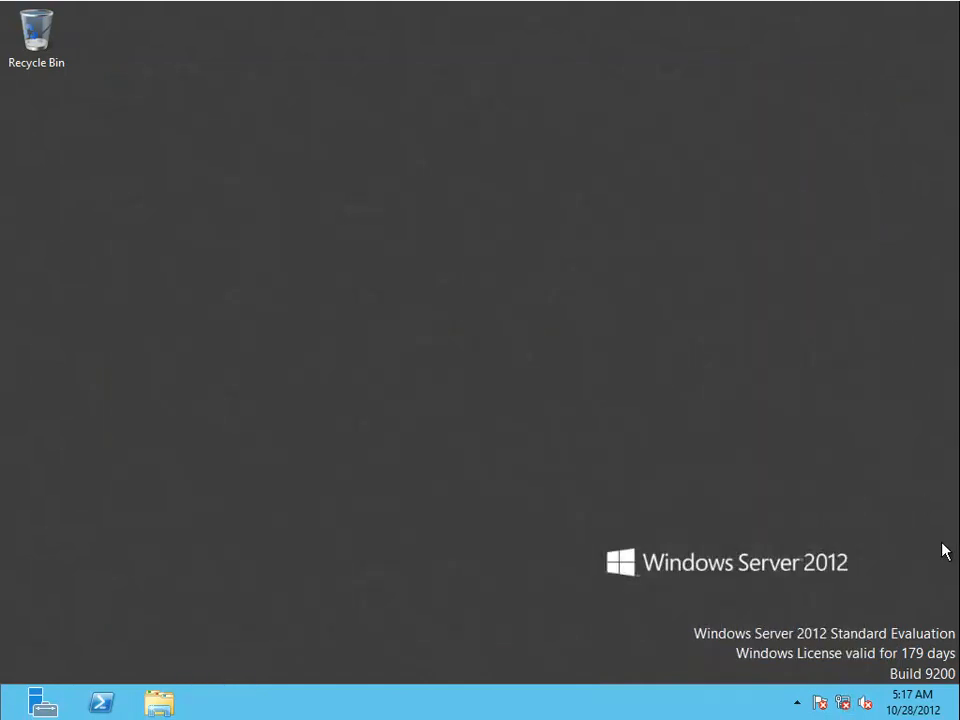
Step: Shut down the Windows Server 2012 guest with the reason Hardware: Maintenance (Planned)
mouse_move(958, 712)
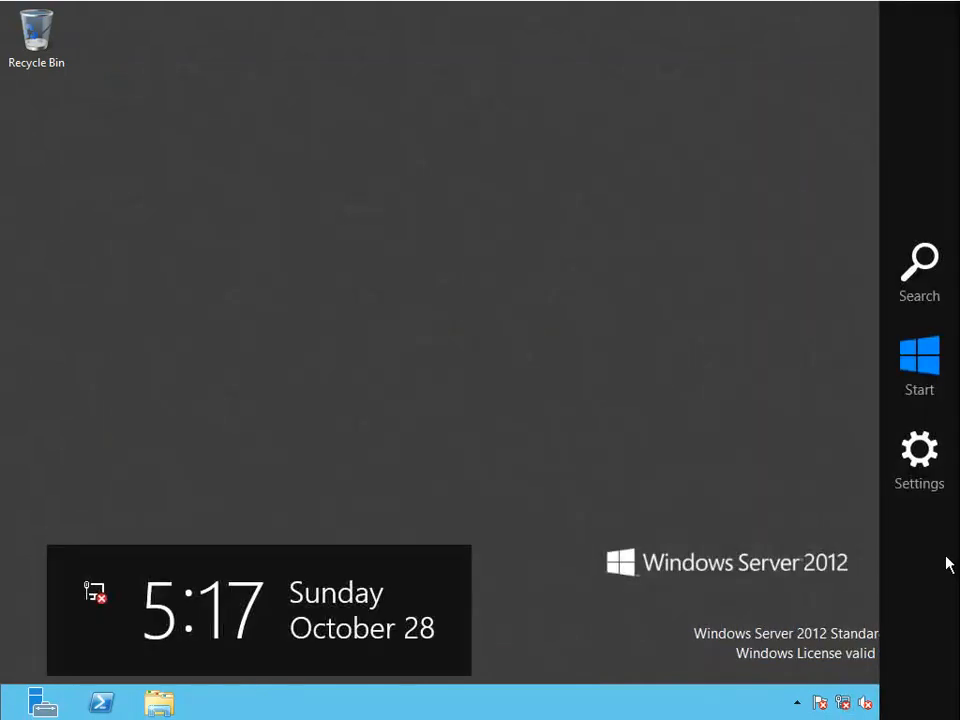
left_click(922, 460)
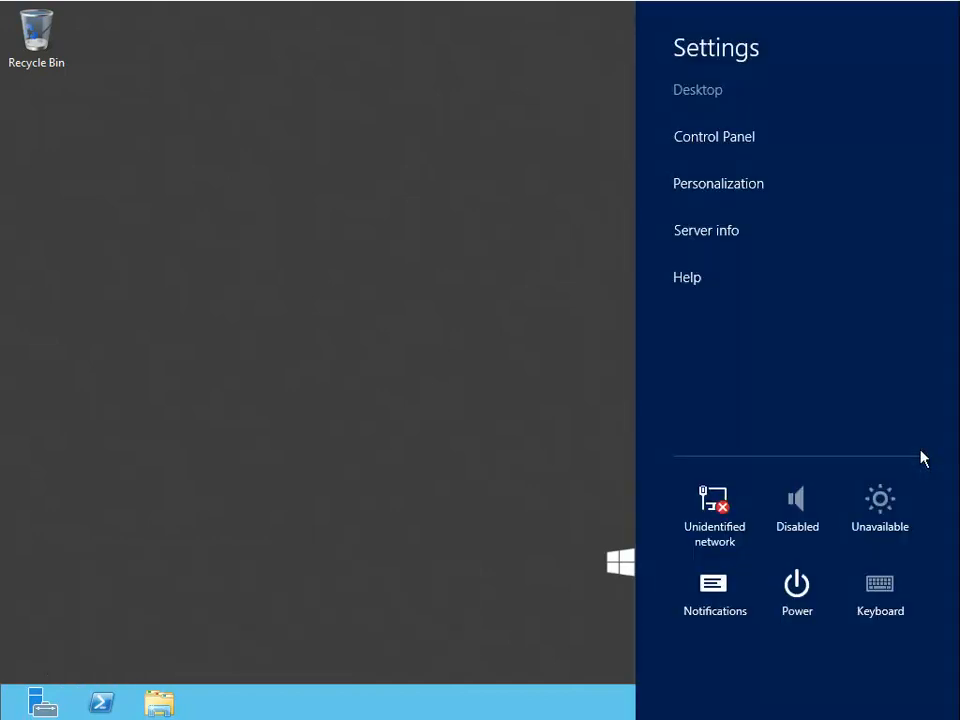
left_click(810, 597)
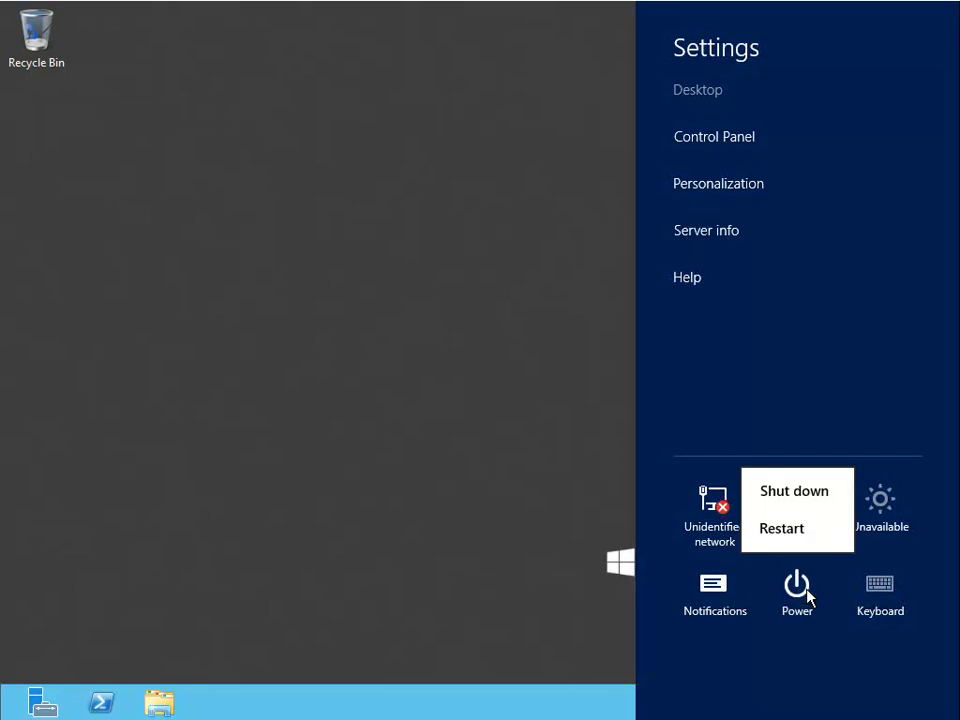
left_click(806, 505)
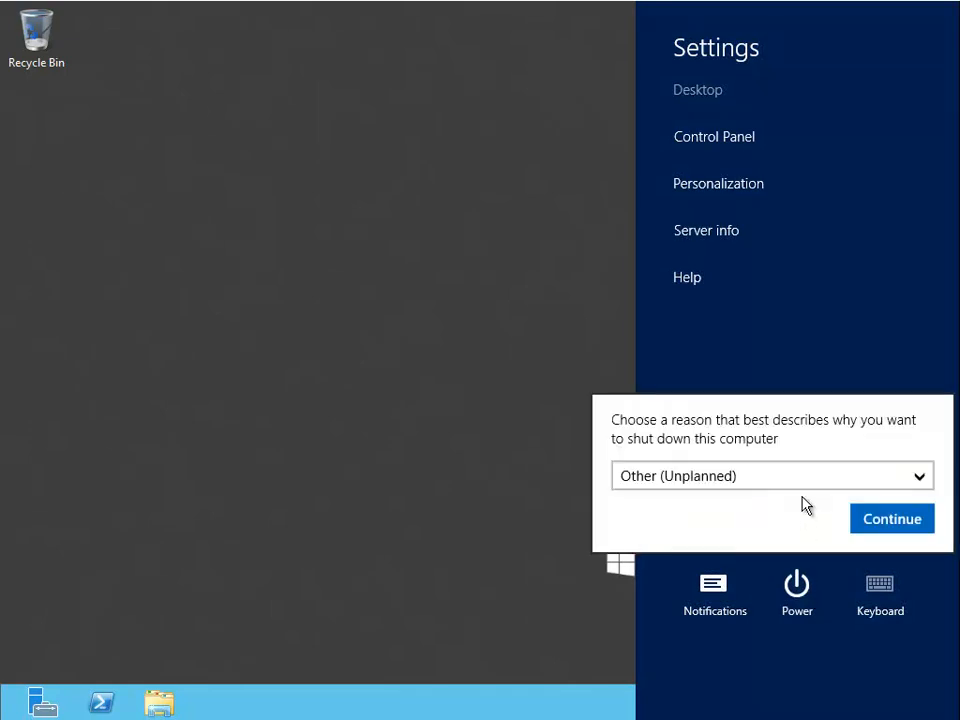
left_click(919, 477)
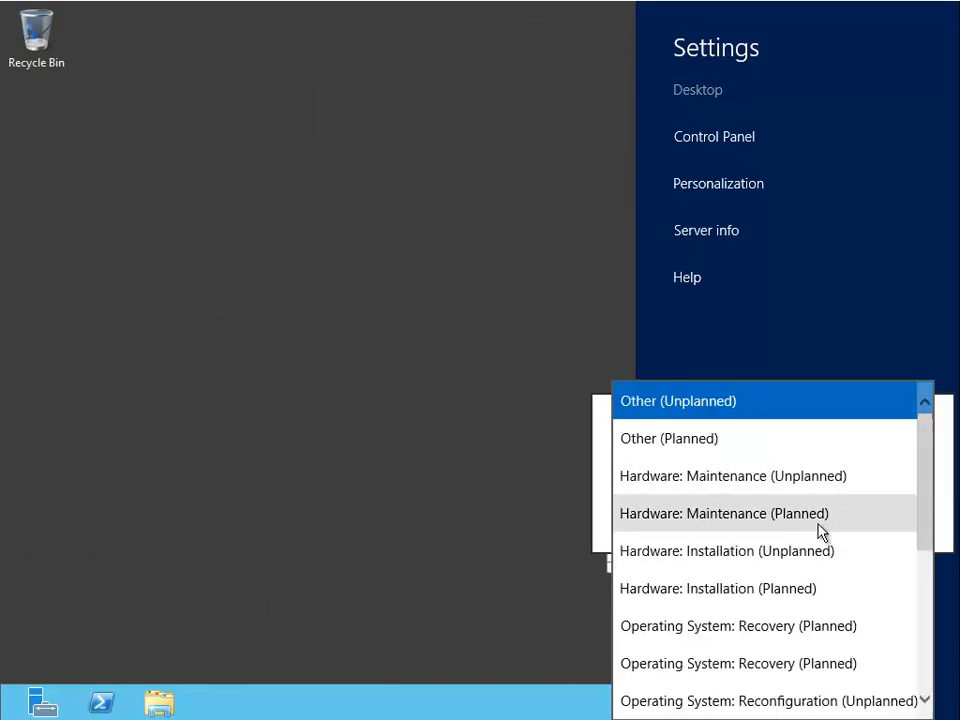
left_click(820, 514)
left_click(897, 519)
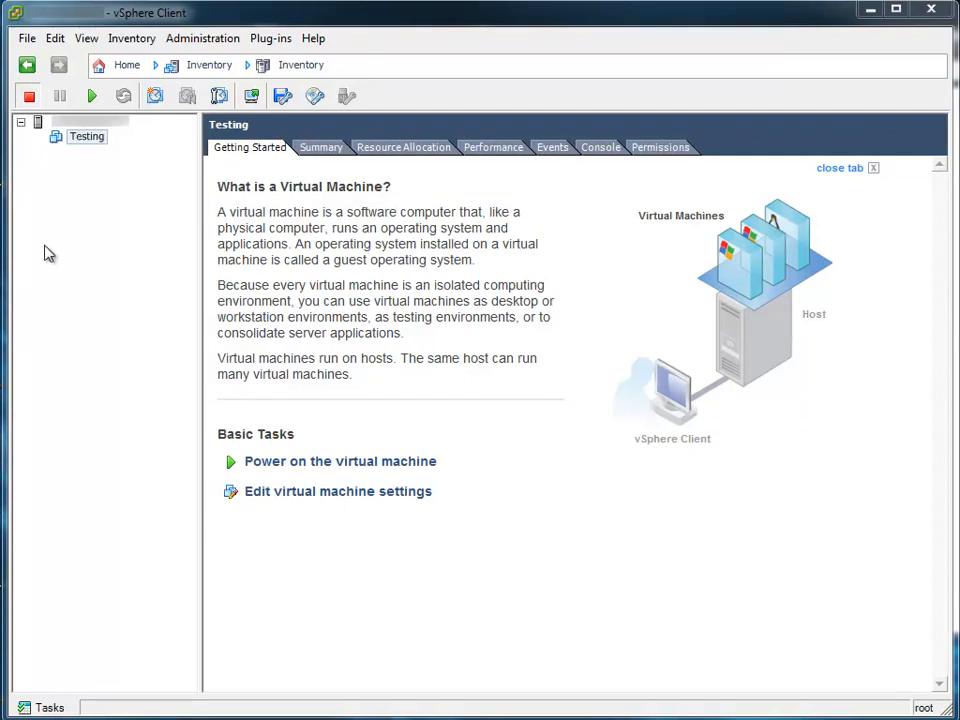
Step: Switch to vSphere Client and examine the ESXi host's networking configuration
left_click(96, 124)
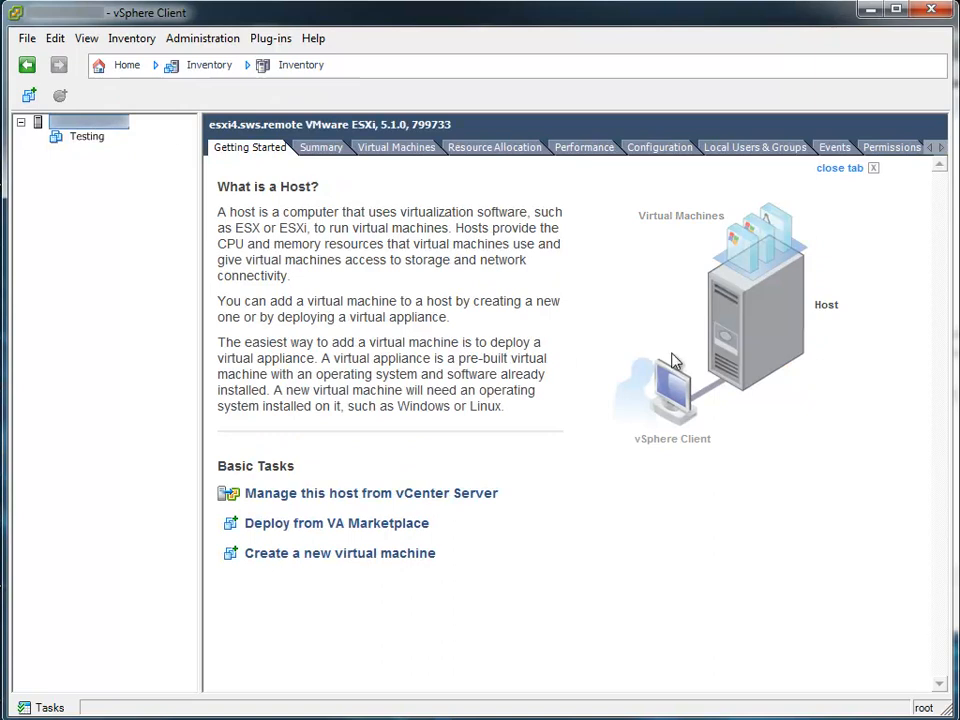
left_click(668, 151)
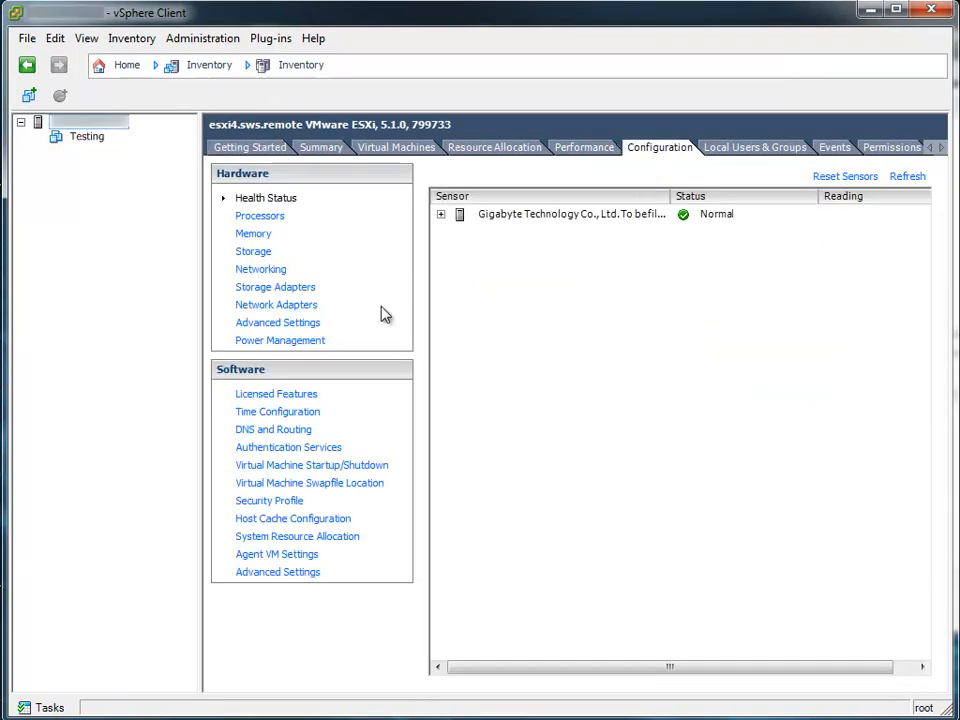
left_click(268, 275)
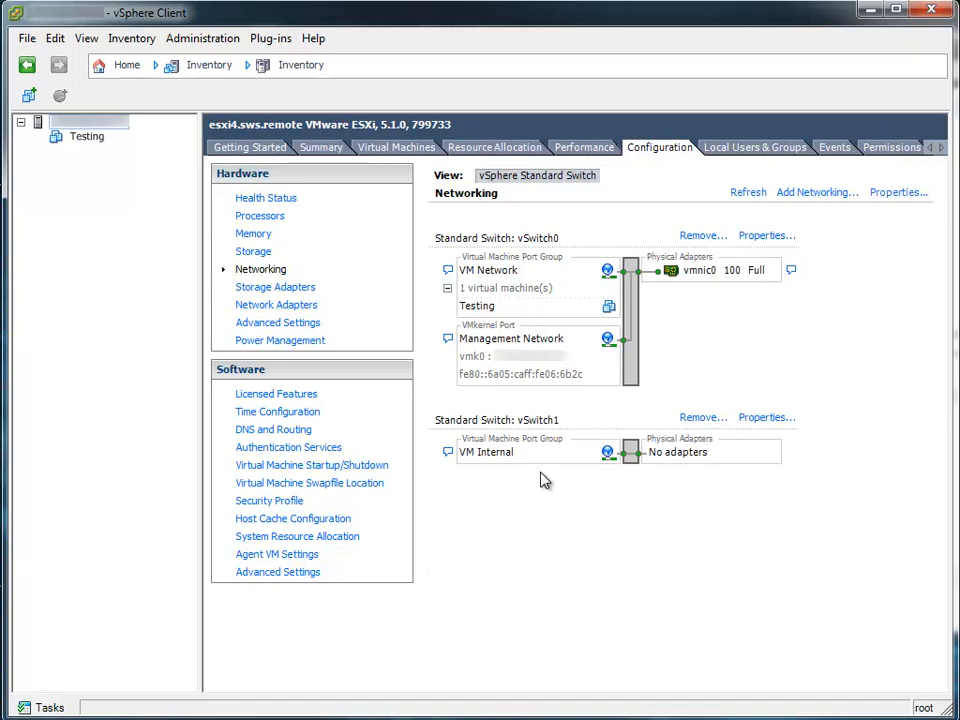
Step: Connect Network adapter 1 of the Testing virtual machine to the VM Internal network
right_click(88, 141)
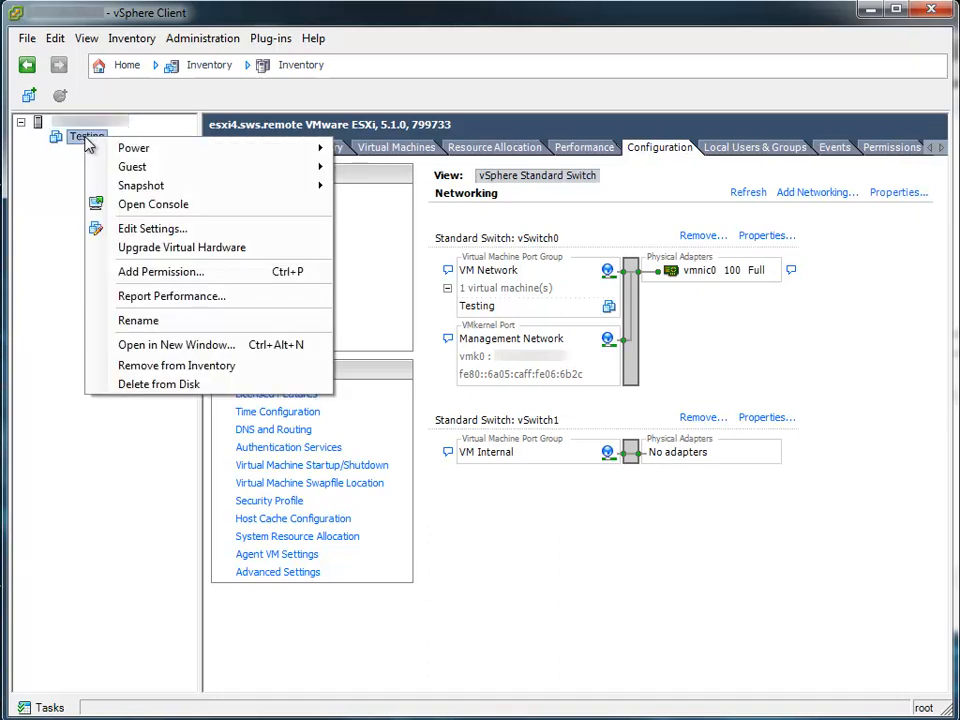
left_click(152, 229)
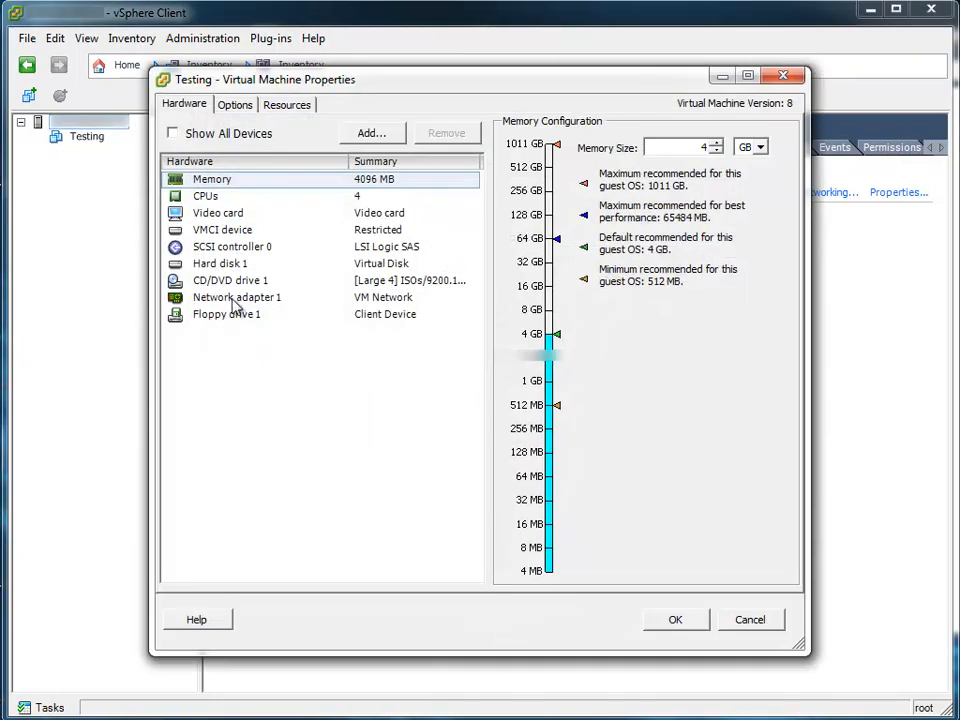
left_click(233, 299)
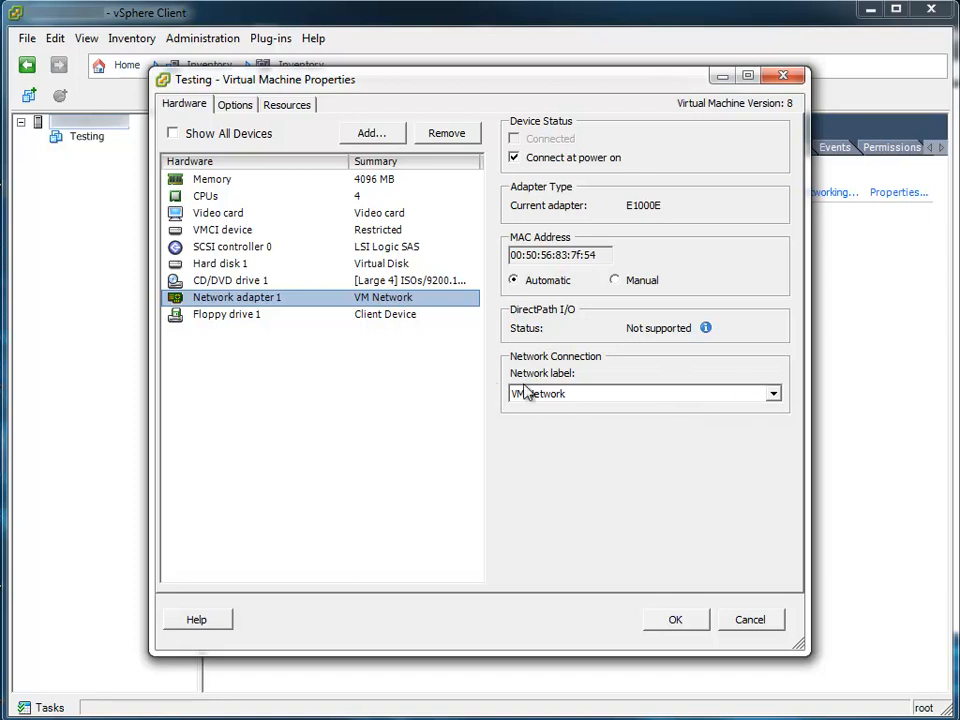
left_click(774, 395)
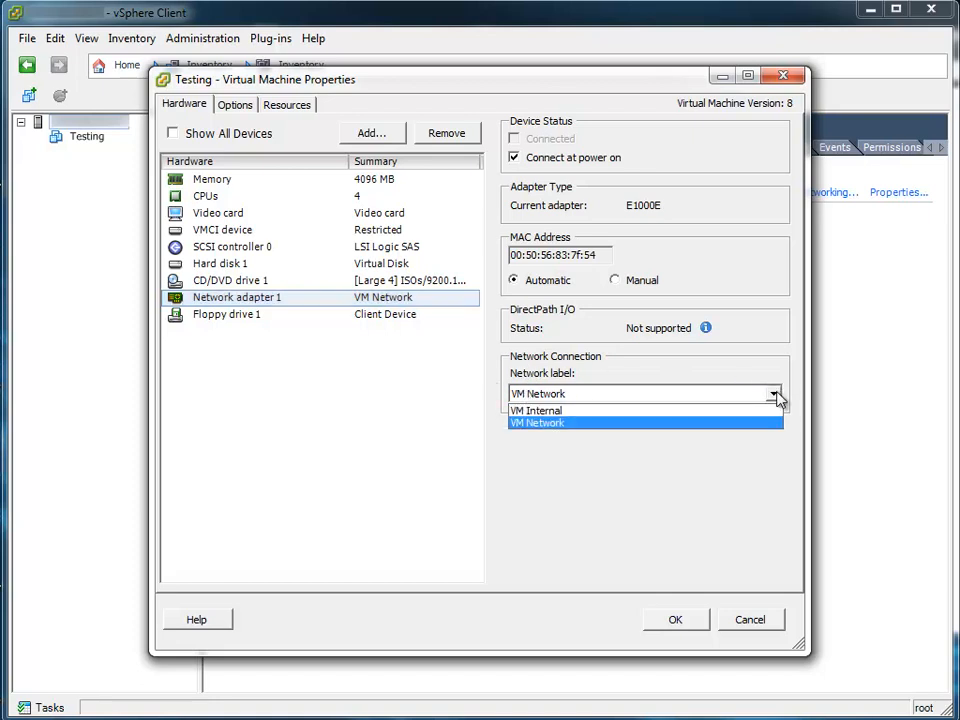
left_click(566, 413)
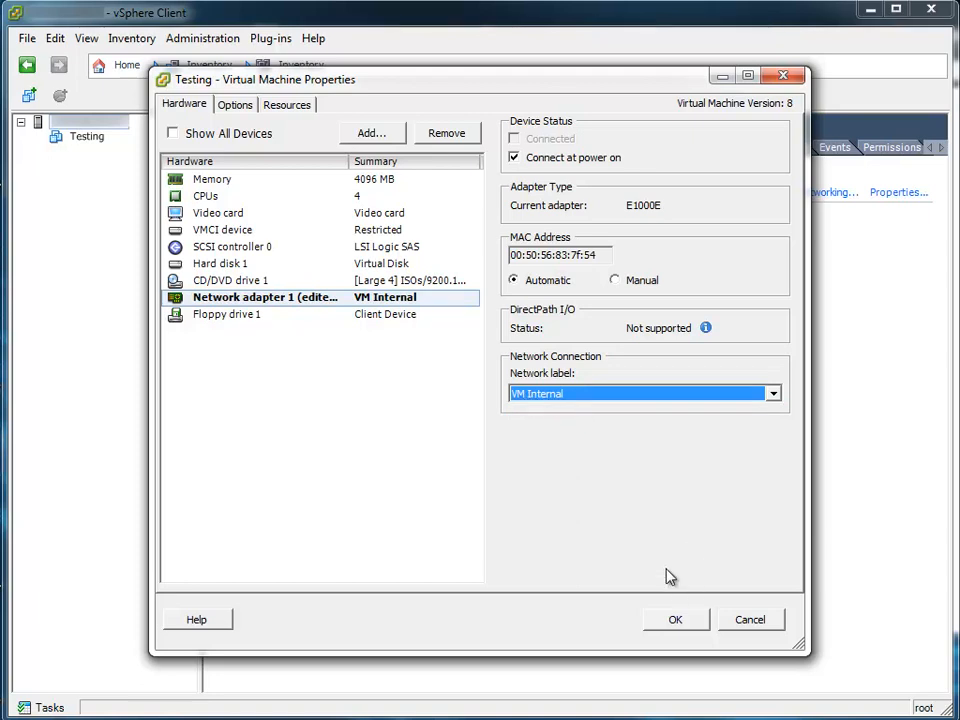
left_click(677, 622)
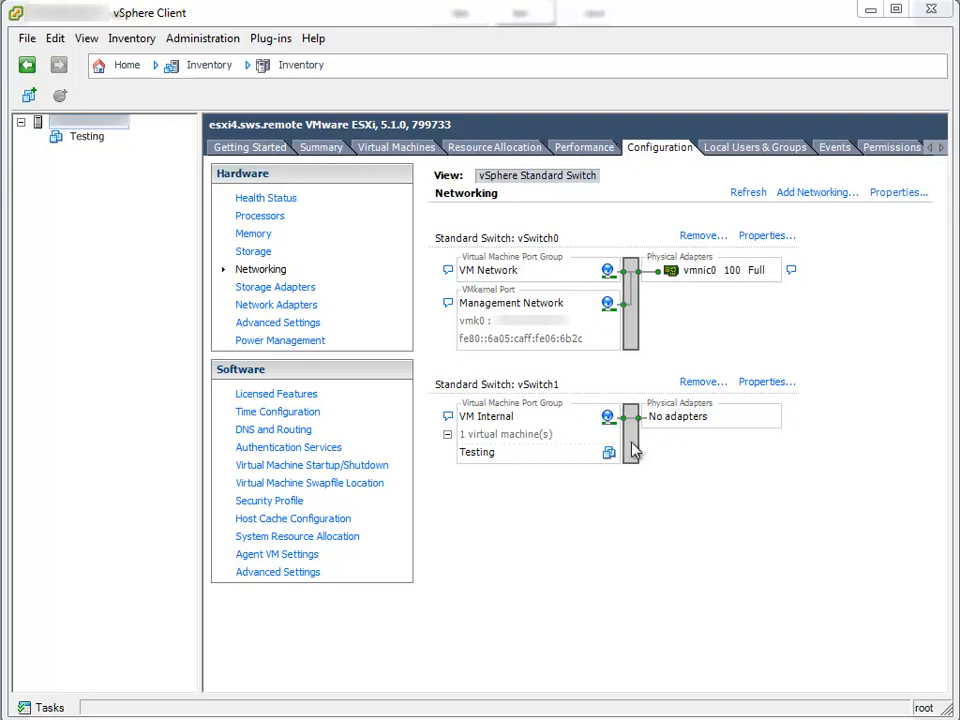
Step: Start creating a new virtual machine with the Custom configuration and name it DD-WRT
left_click(28, 38)
mouse_move(35, 60)
left_click(278, 62)
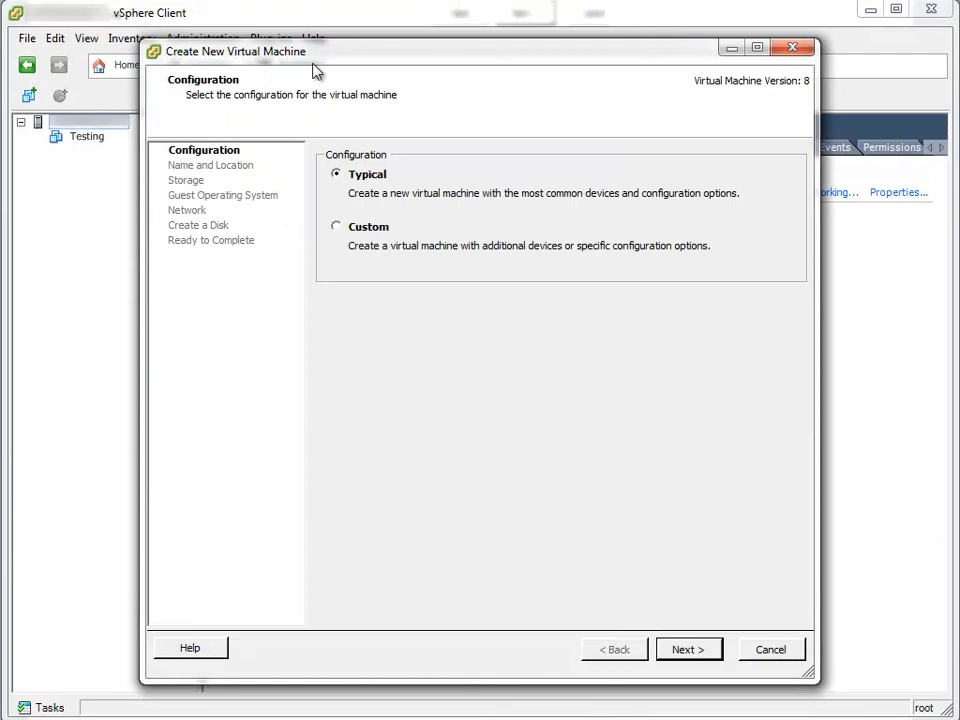
left_click(337, 227)
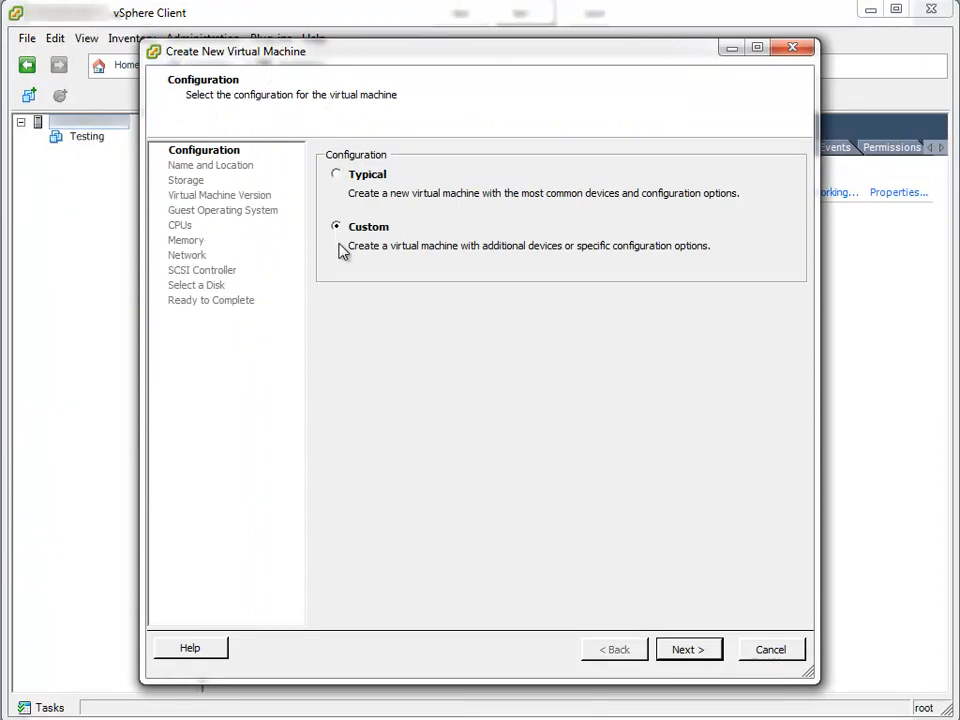
left_click(688, 649)
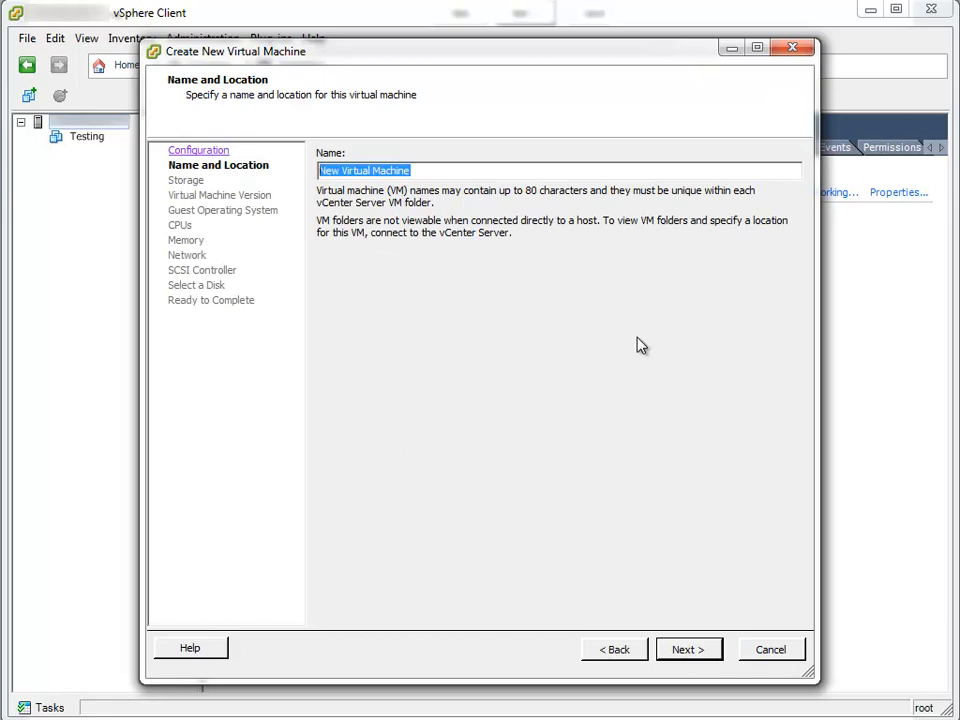
type("DD-WRT")
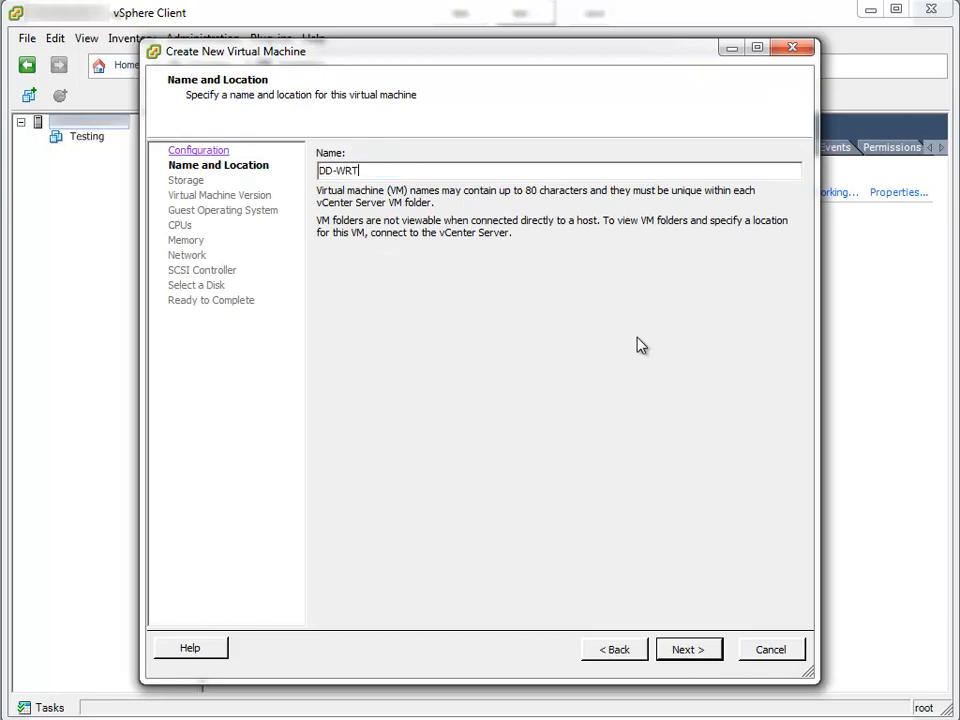
left_click(688, 655)
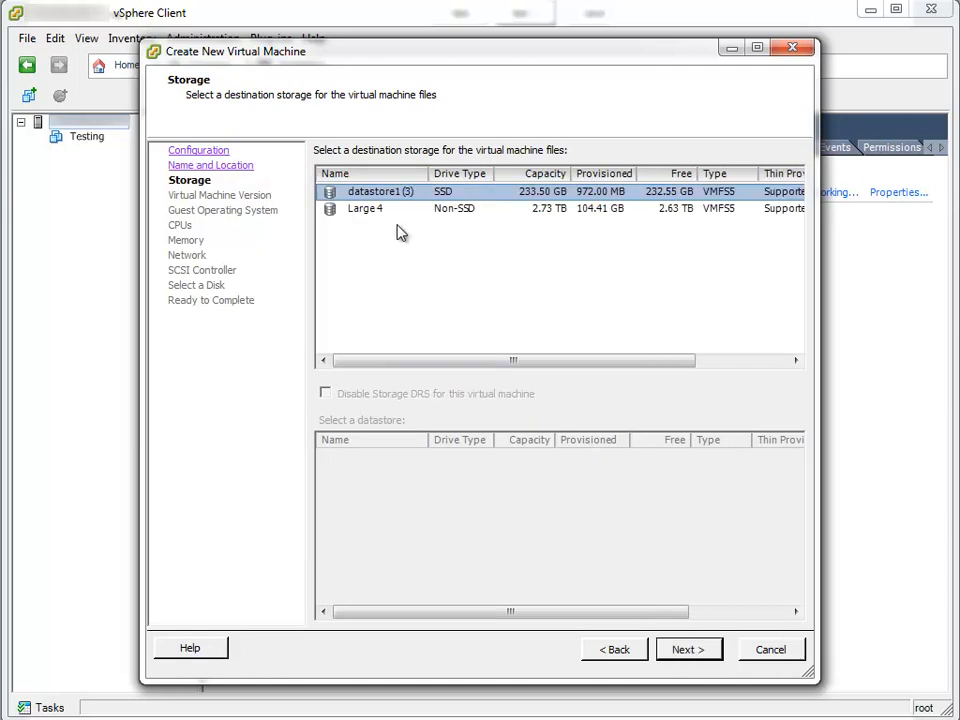
Step: Store the new virtual machine on the Large 4 datastore and accept Virtual Machine Version 8
left_click(382, 210)
left_click(688, 650)
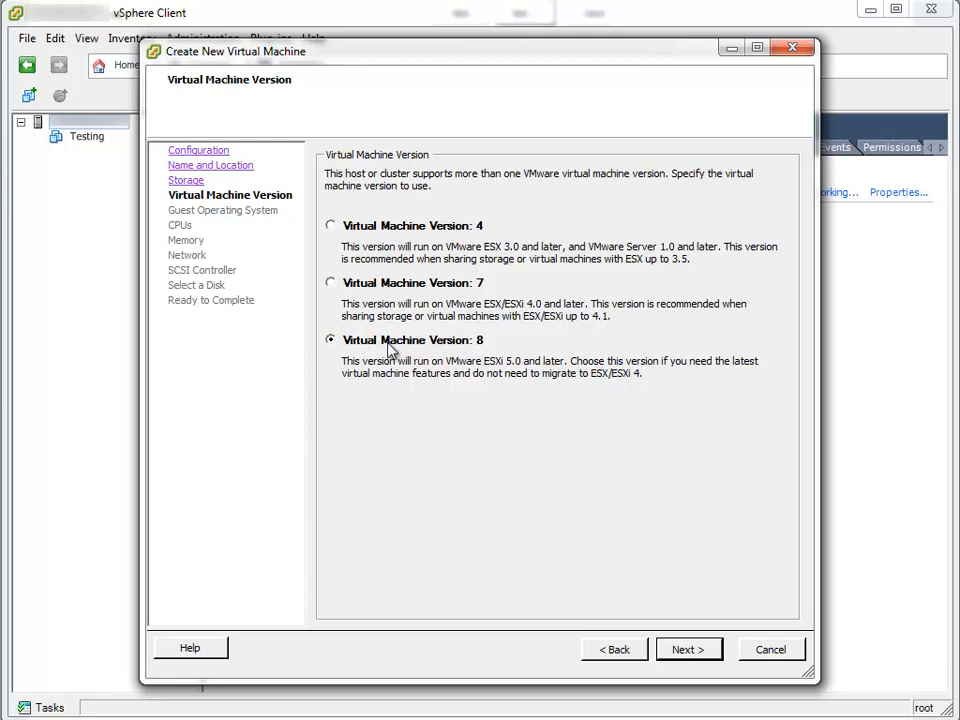
left_click(706, 652)
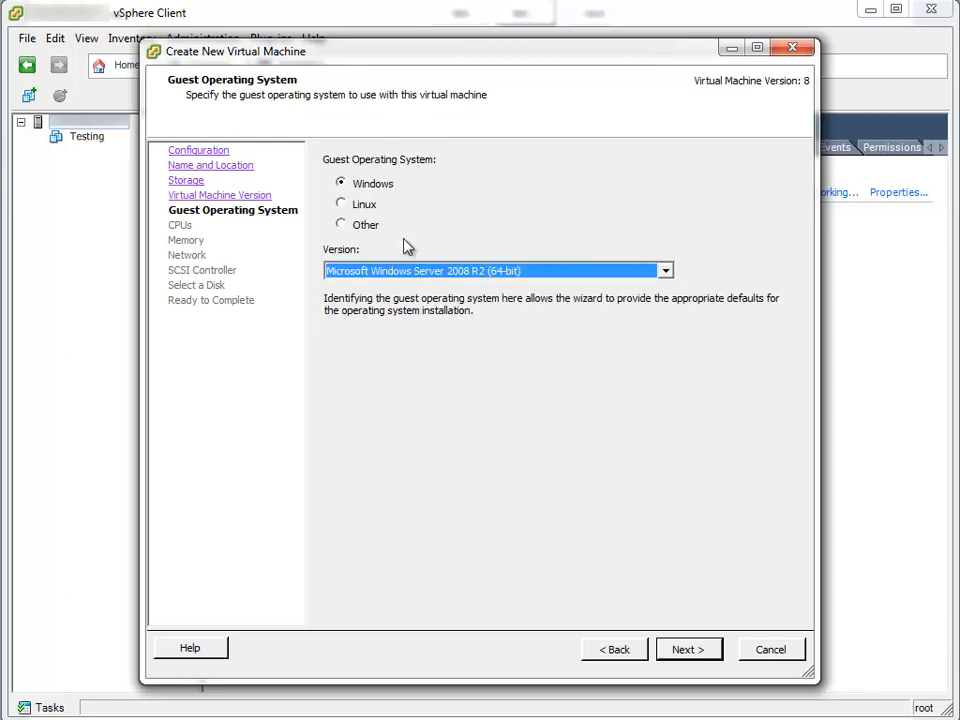
Step: Set the guest operating system to Linux, Other 2.6.x Linux (32-bit), and accept one virtual socket with one core
left_click(343, 205)
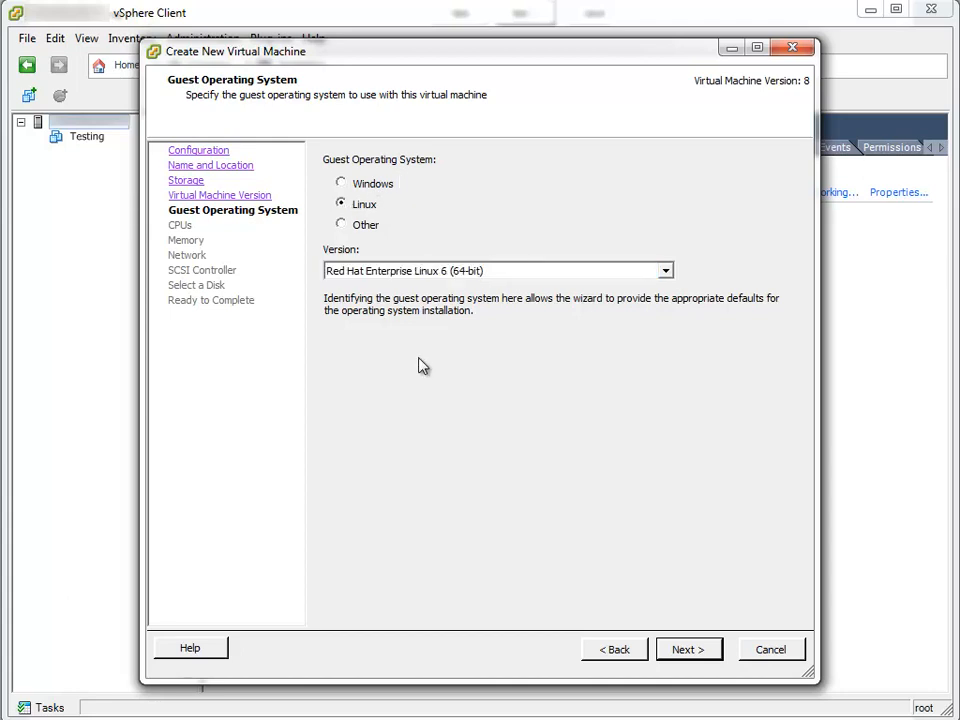
left_click(666, 272)
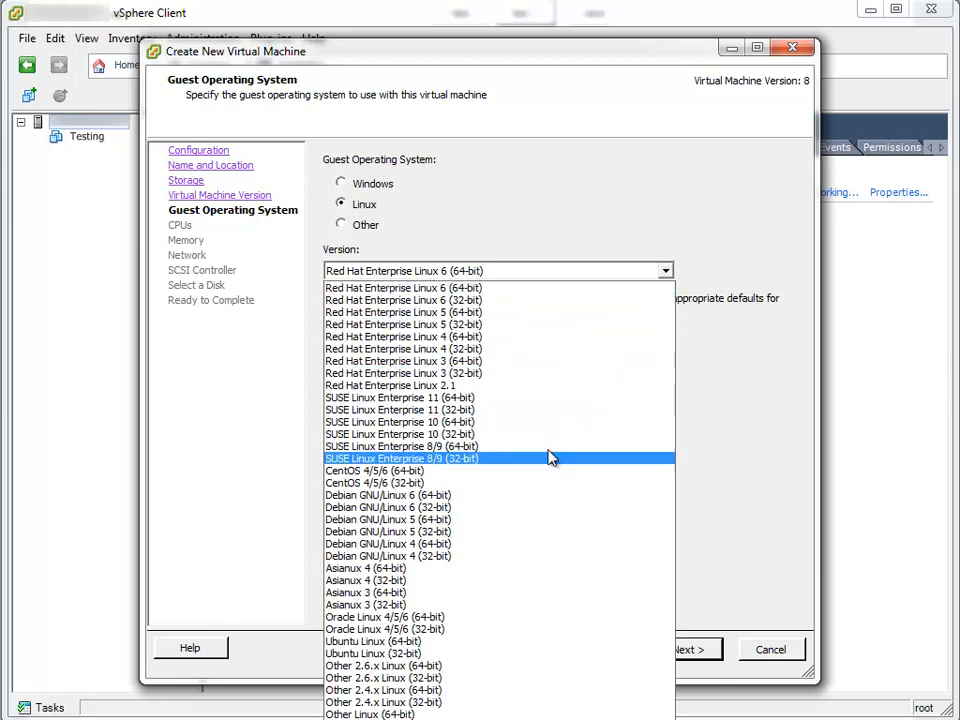
left_click(428, 679)
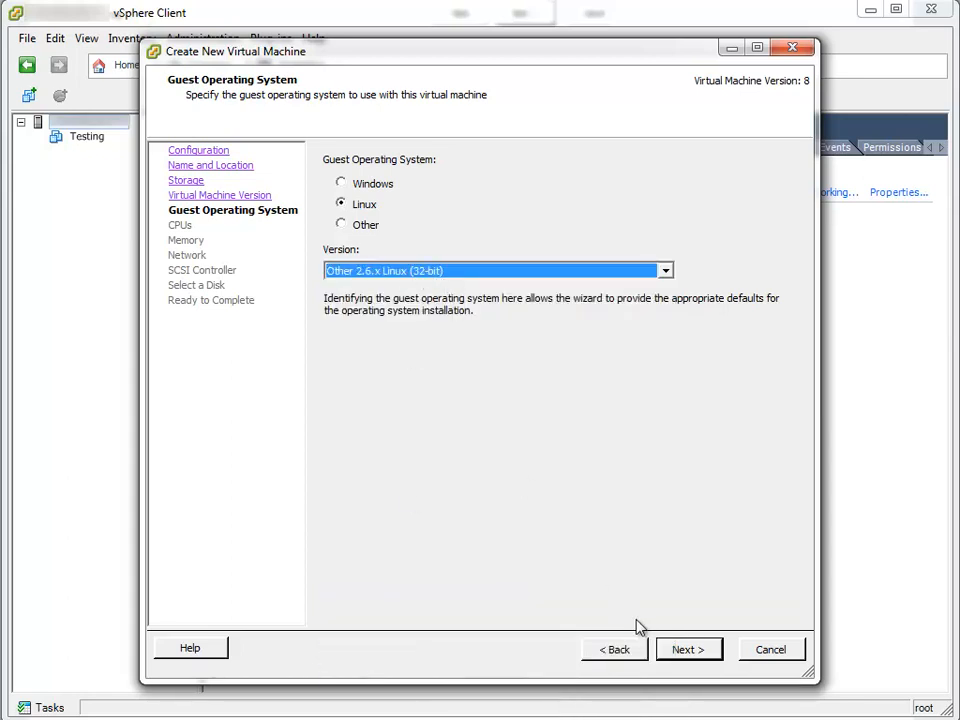
left_click(686, 651)
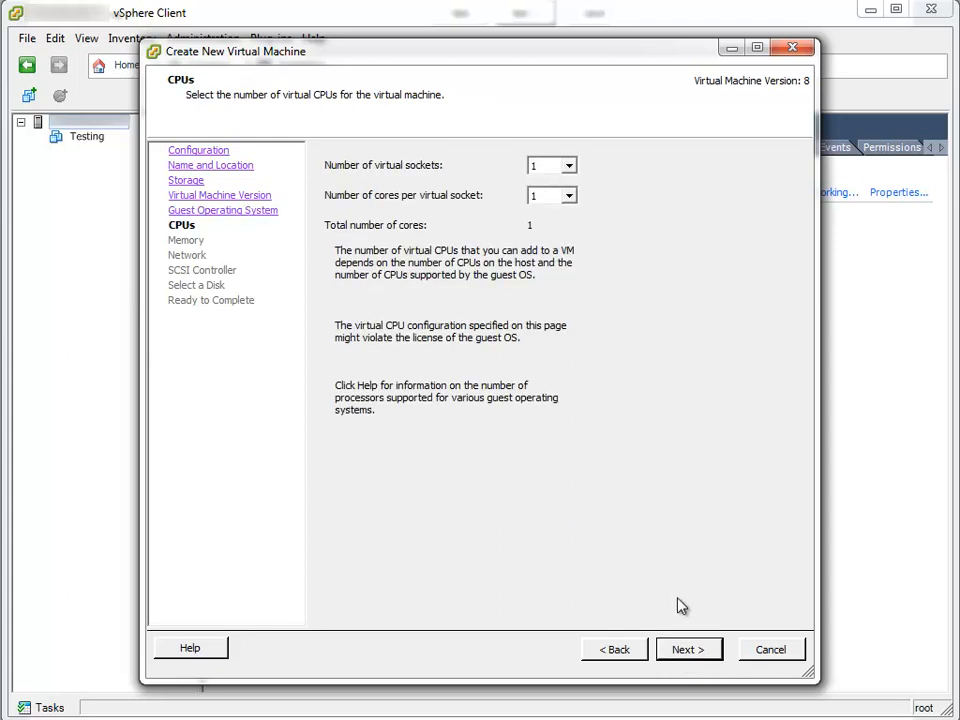
left_click(692, 650)
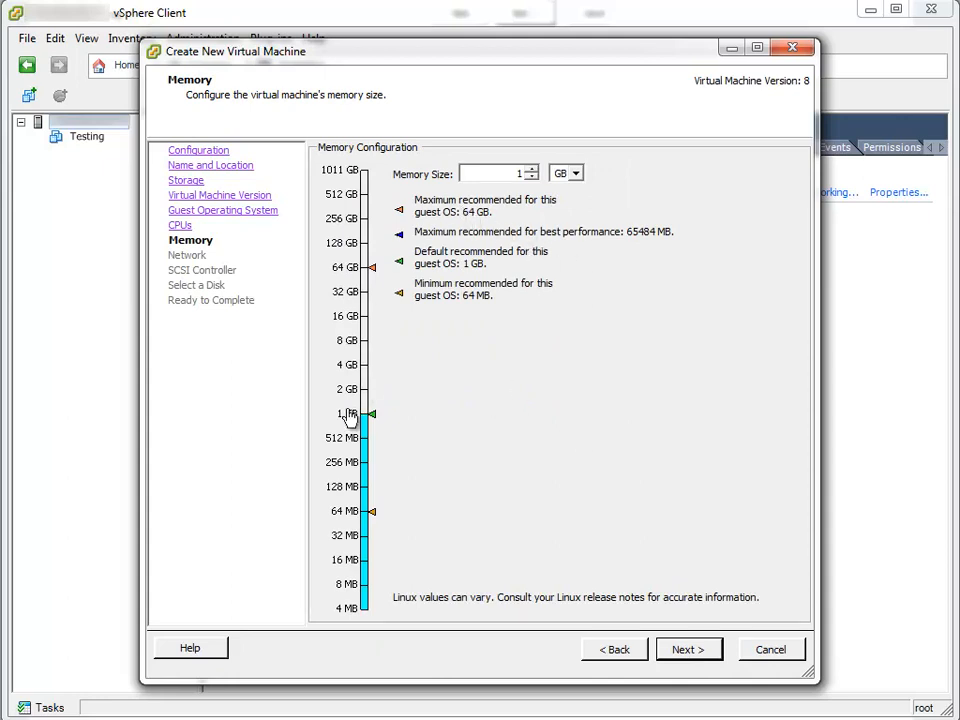
Step: Set the DD-WRT virtual machine's memory size to 512 MB and its number of NICs to 2
left_click(340, 443)
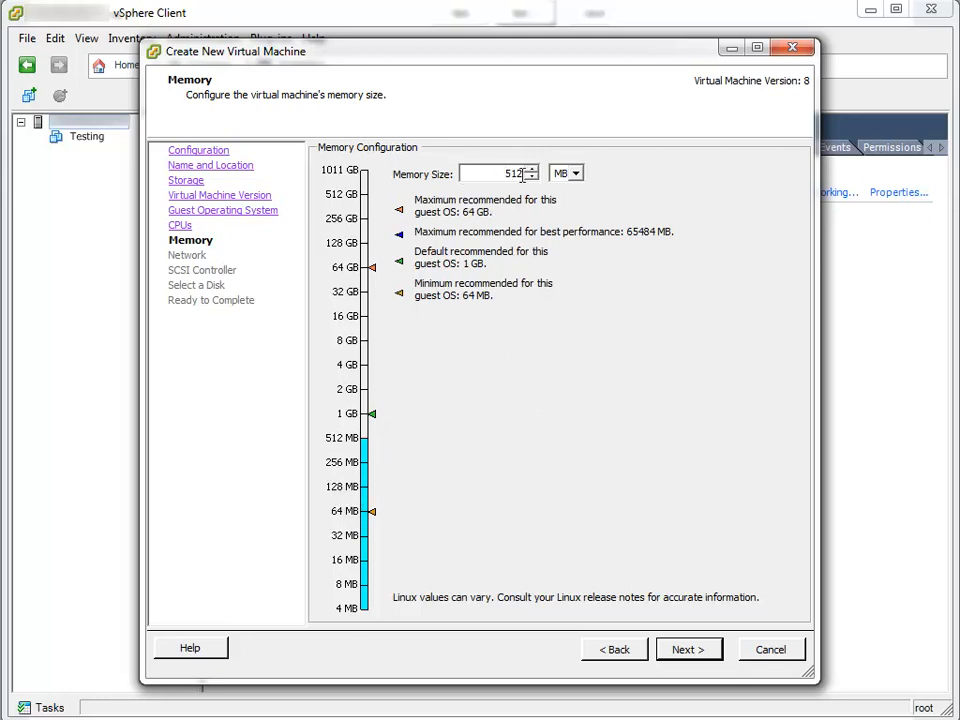
left_click(698, 653)
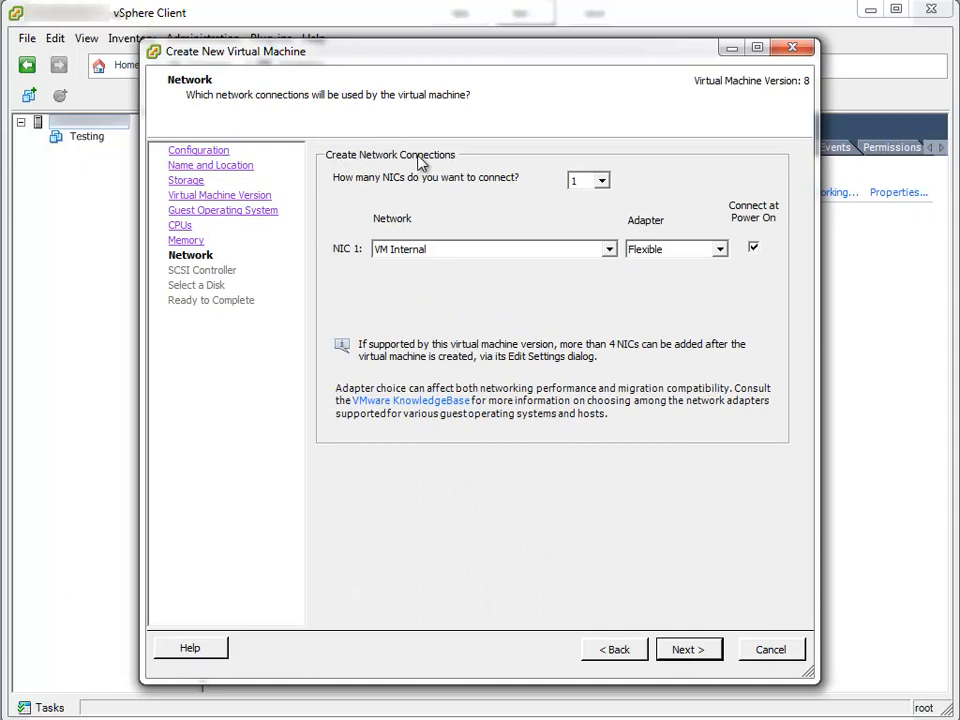
left_click(603, 182)
left_click(591, 222)
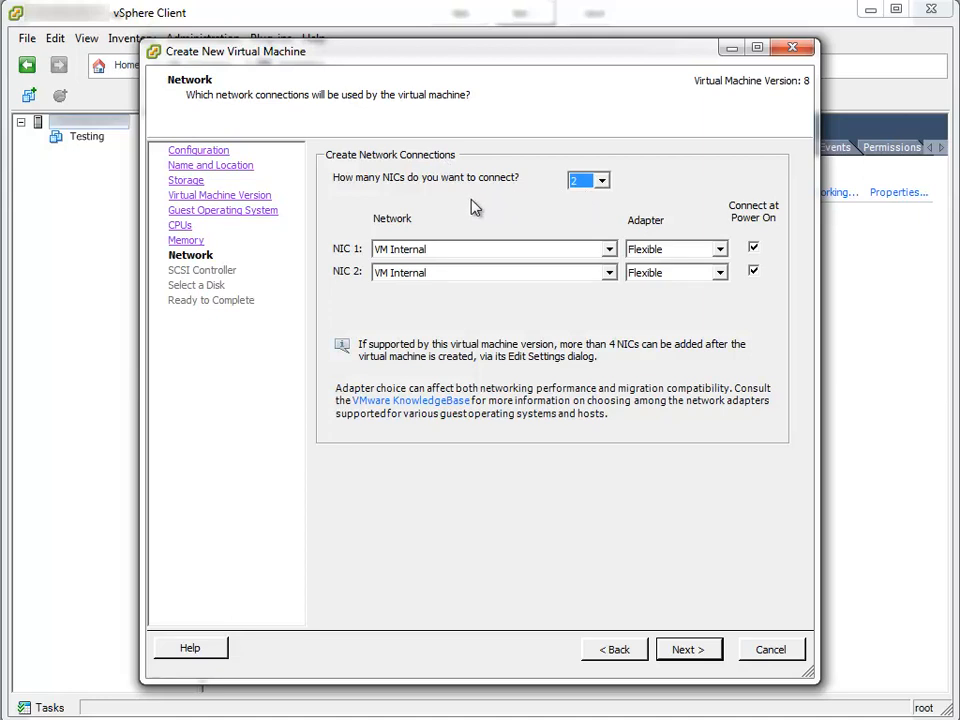
Step: Use the E1000 adapter for both NICs, connecting NIC 1 to VM Network and leaving NIC 2 on VM Internal
left_click(722, 252)
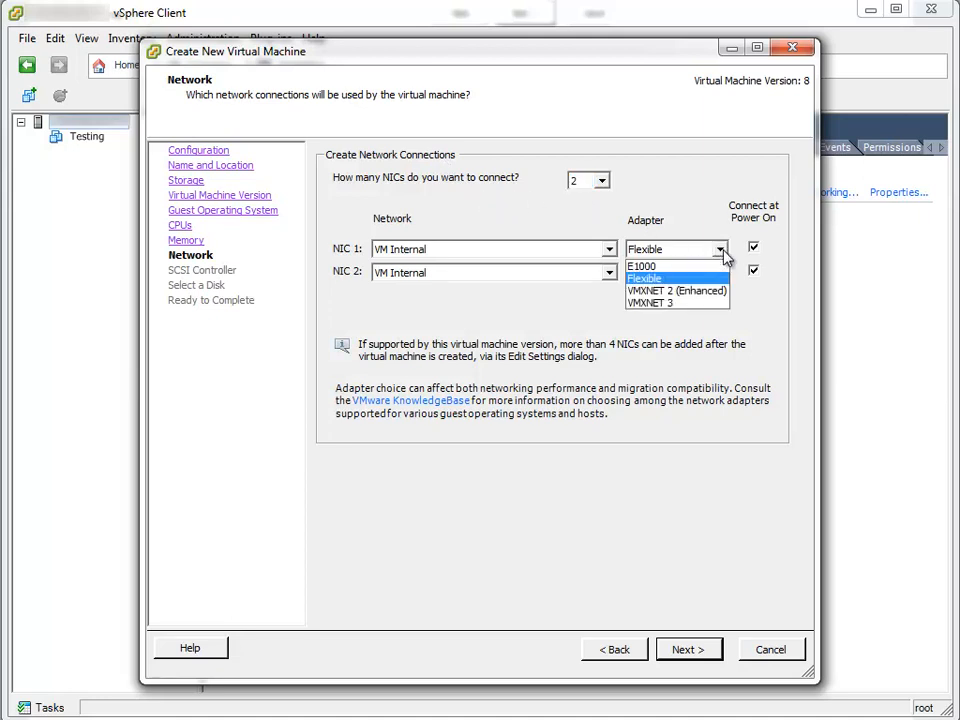
left_click(642, 266)
left_click(720, 273)
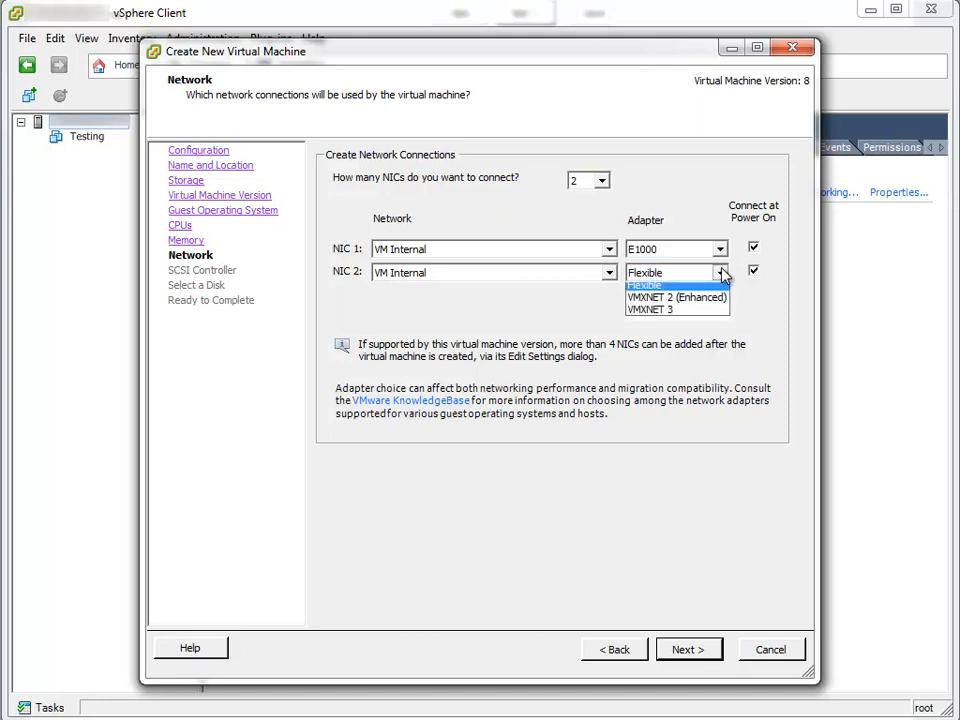
left_click(676, 291)
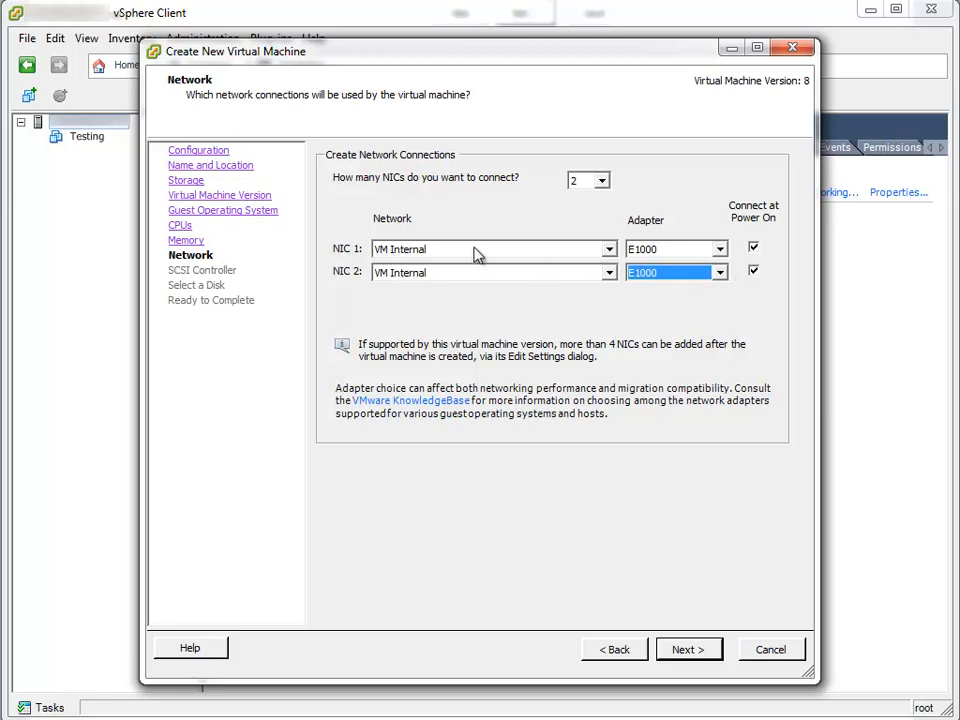
left_click(609, 250)
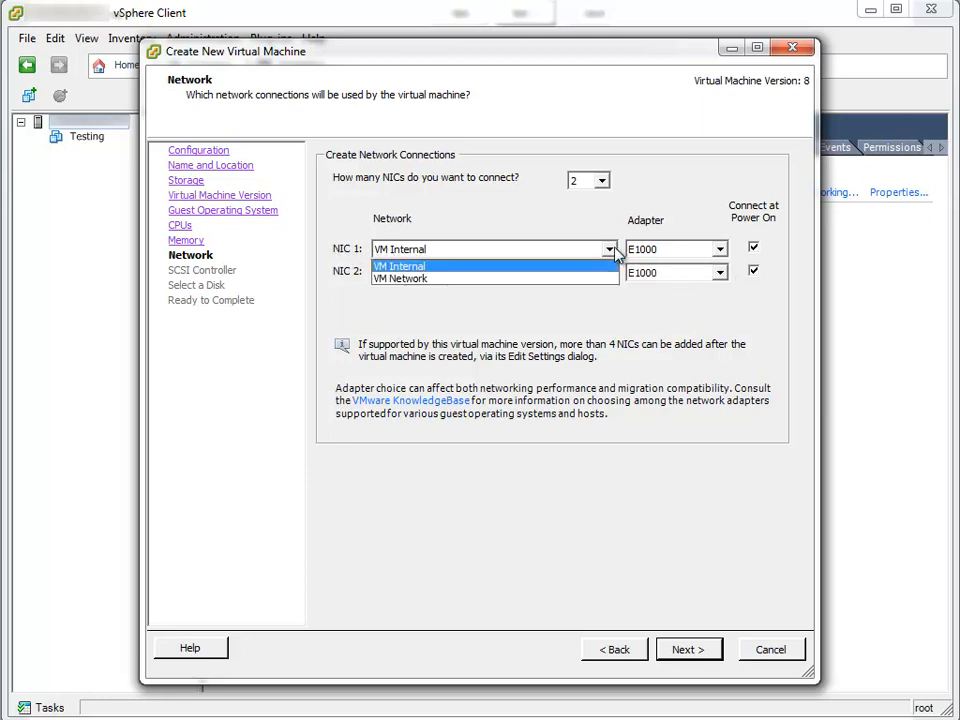
left_click(507, 282)
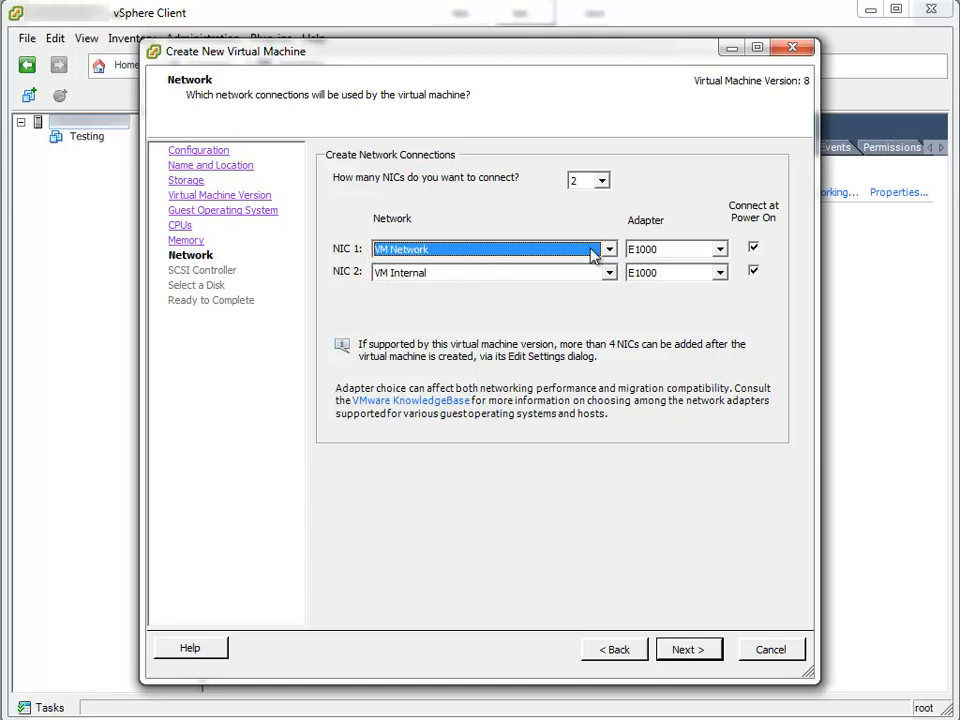
left_click(689, 650)
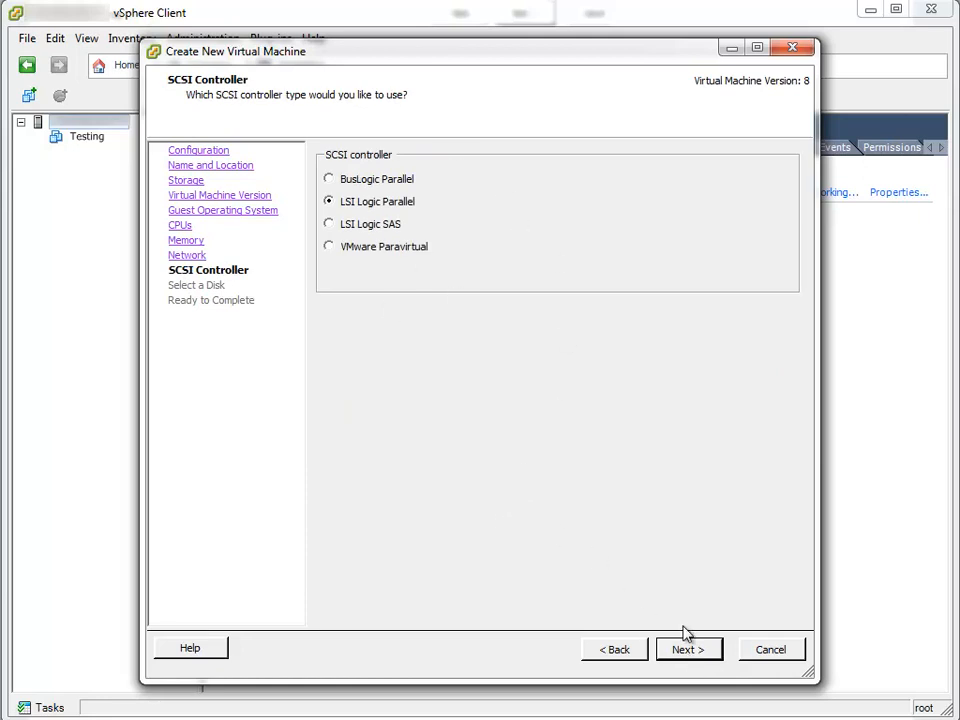
Step: Accept the LSI Logic Parallel SCSI controller and choose not to create a disk
left_click(689, 650)
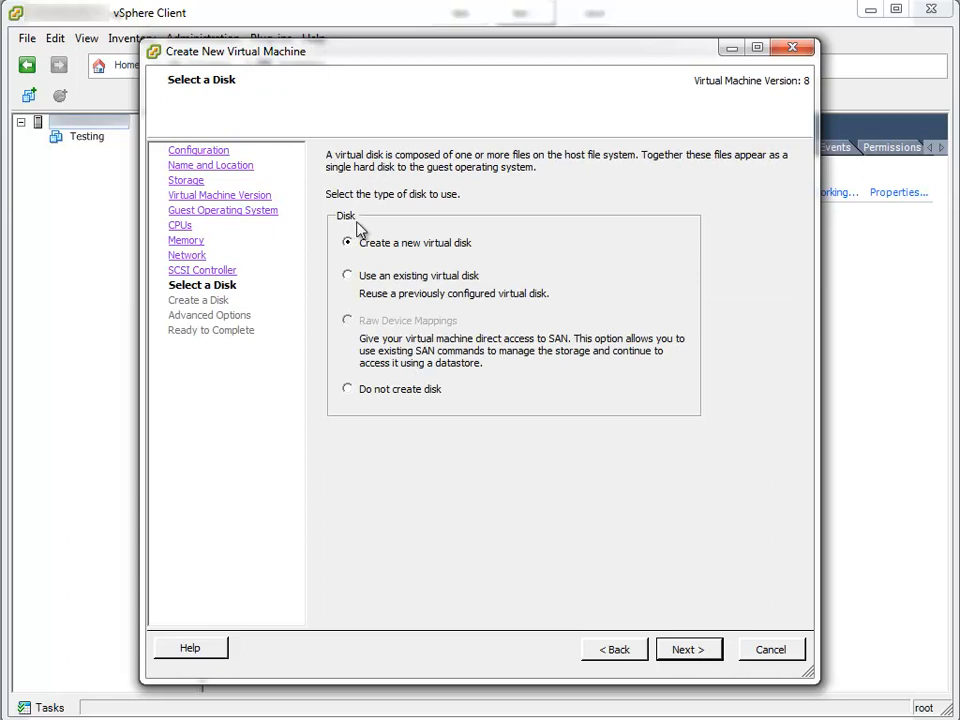
left_click(347, 390)
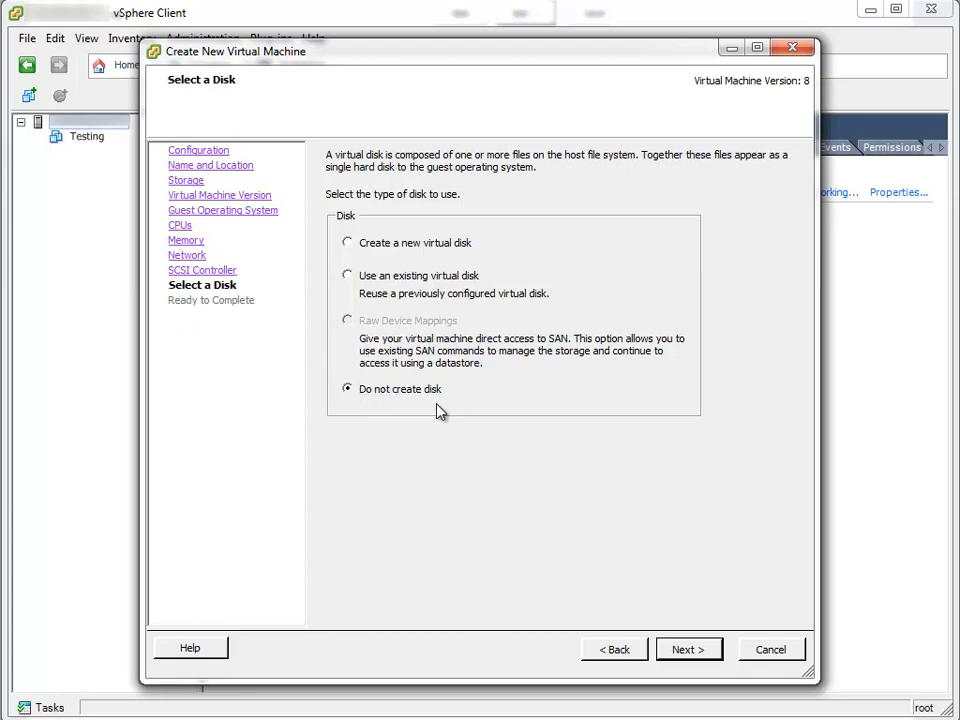
left_click(694, 651)
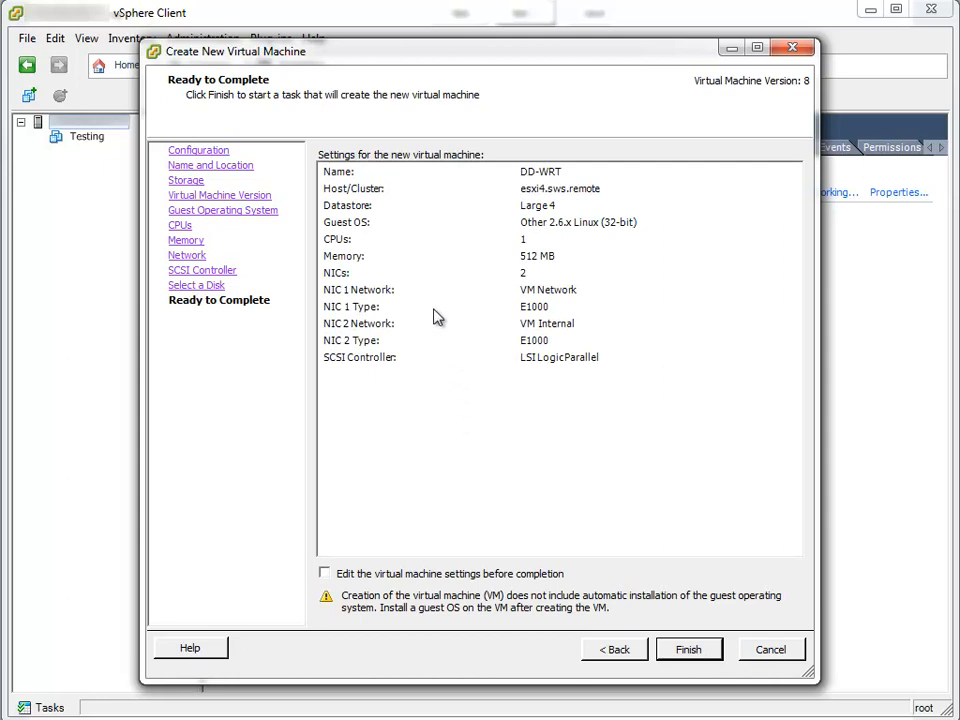
Step: Edit the DD-WRT virtual machine's settings before completion and start adding a hard disk as a new virtual disk
left_click(324, 574)
left_click(690, 650)
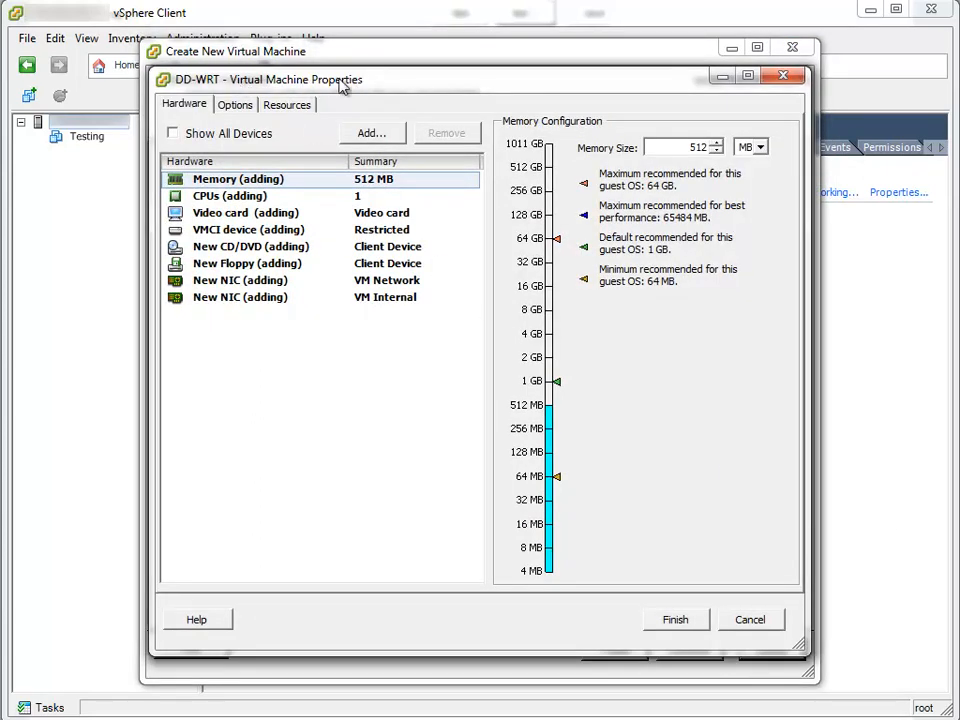
left_click(372, 135)
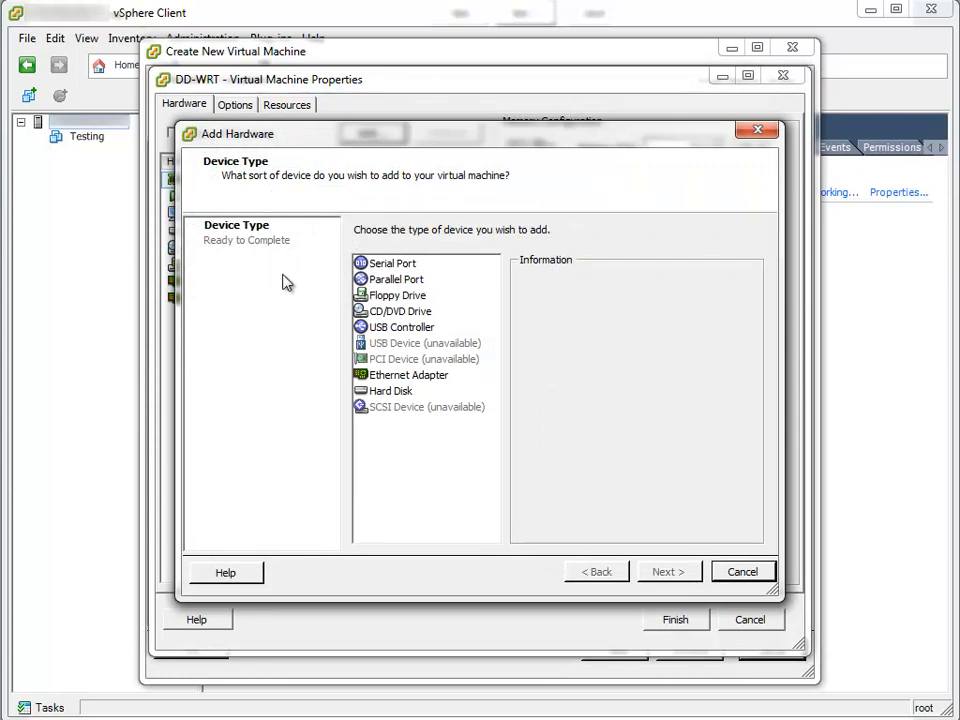
left_click(393, 392)
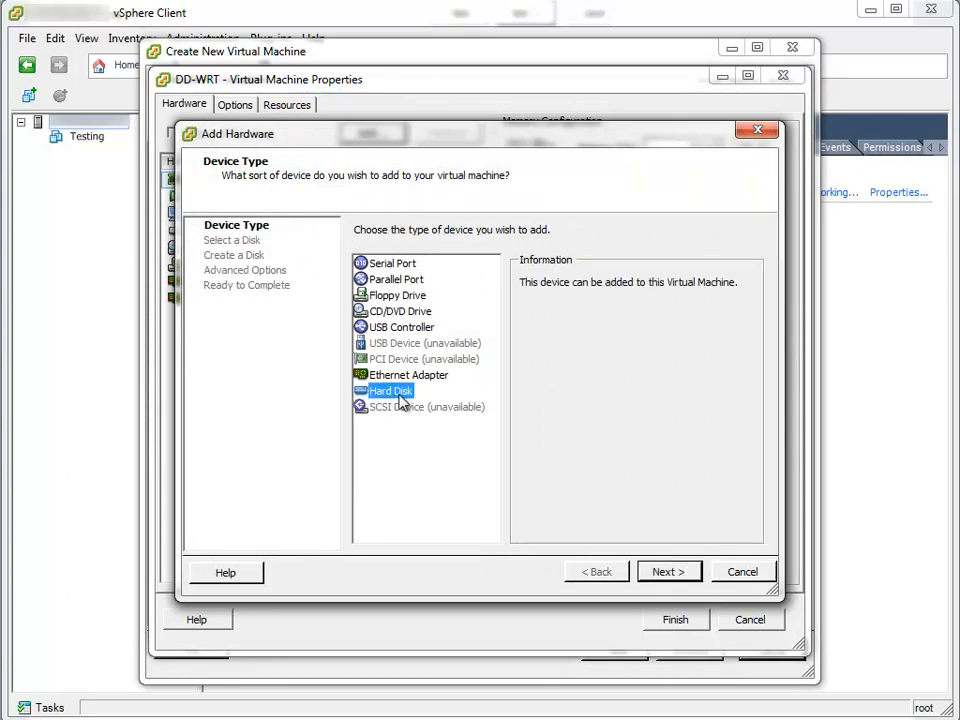
left_click(688, 572)
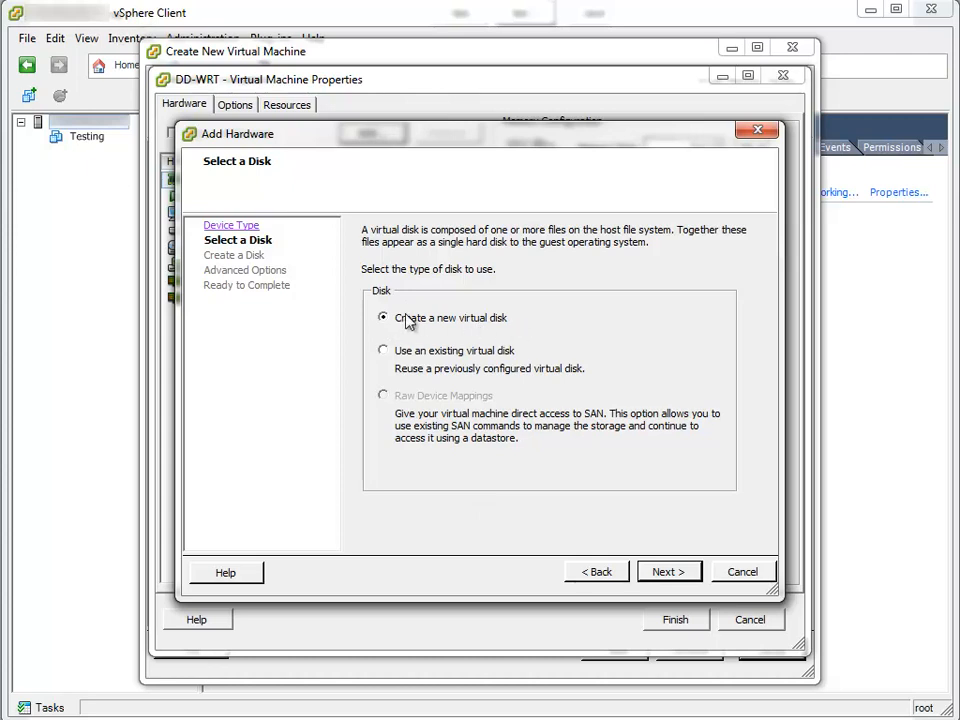
left_click(685, 575)
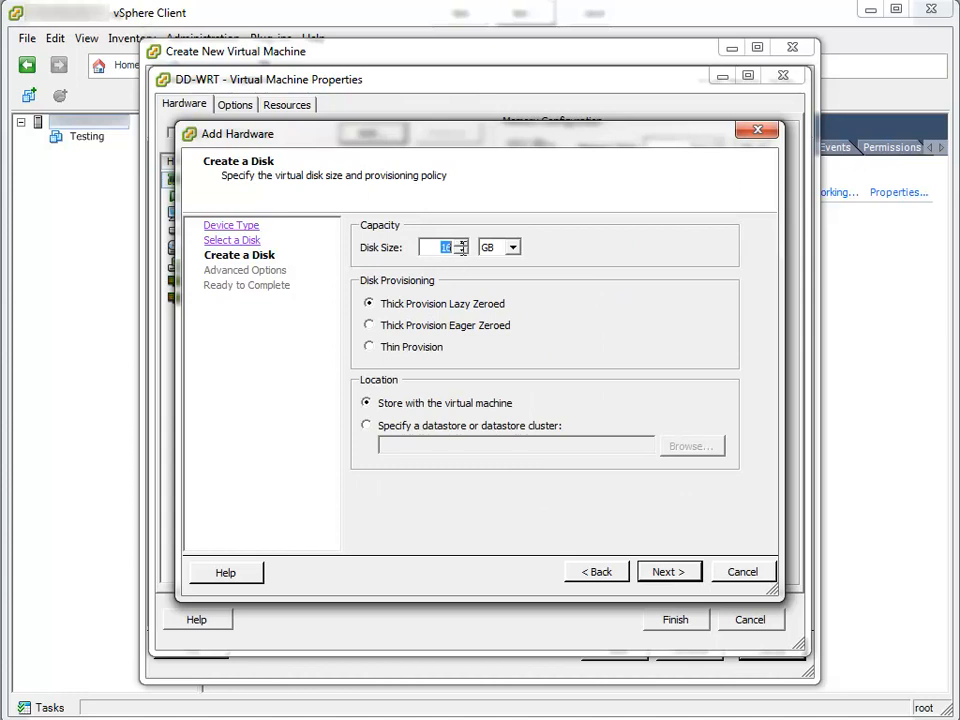
Step: Set the new disk's size to 1 GB on virtual device node IDE (0:0), add it and finish creating the virtual machine
type("1")
left_click(672, 578)
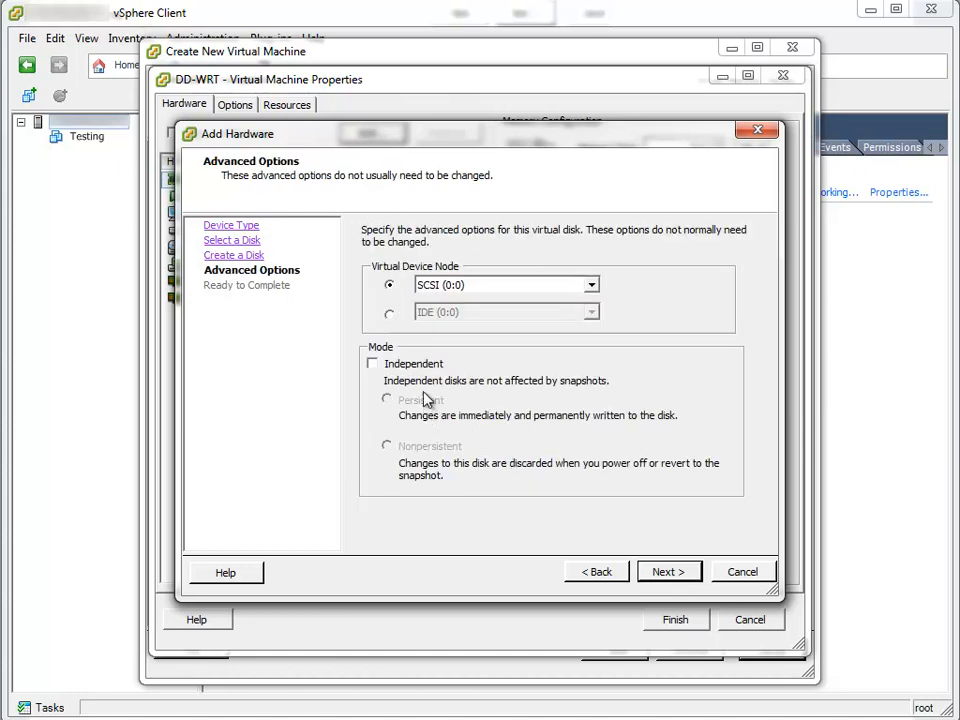
left_click(390, 315)
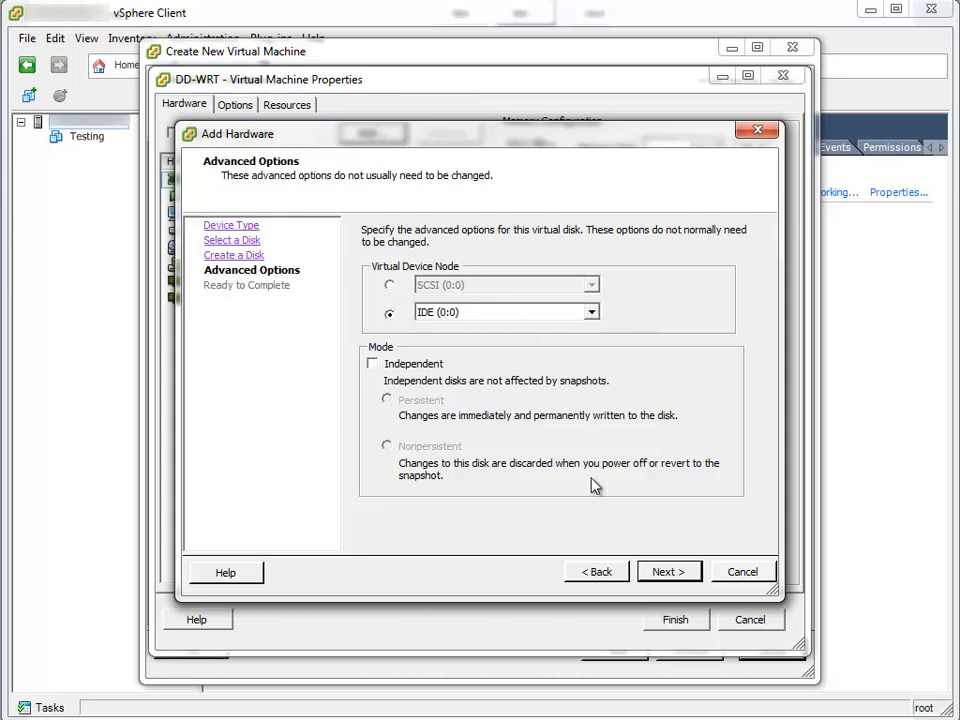
left_click(676, 578)
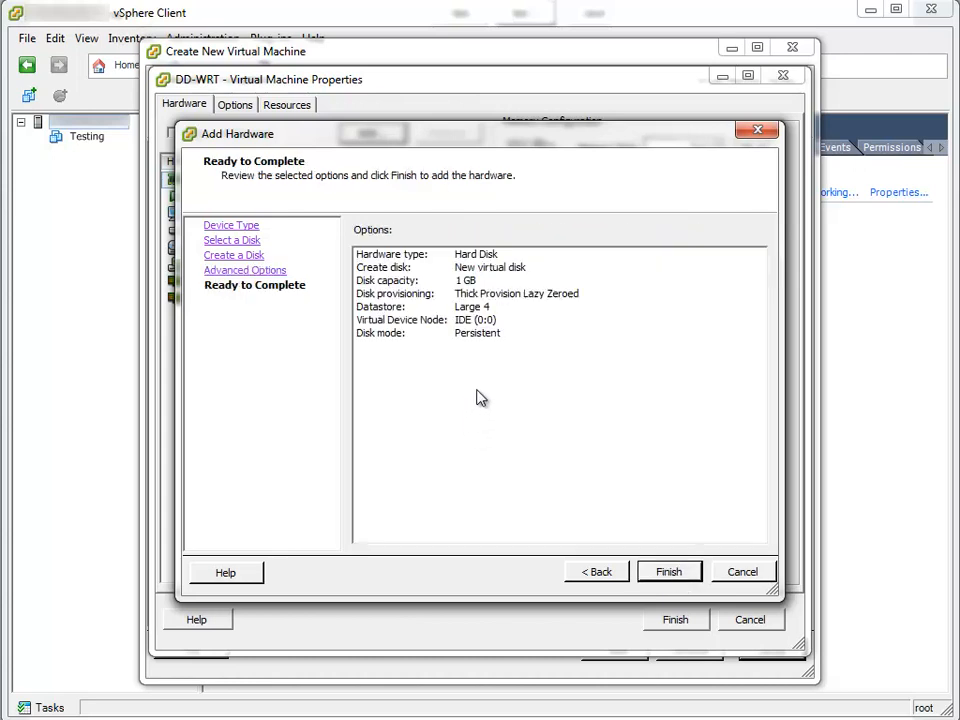
left_click(670, 575)
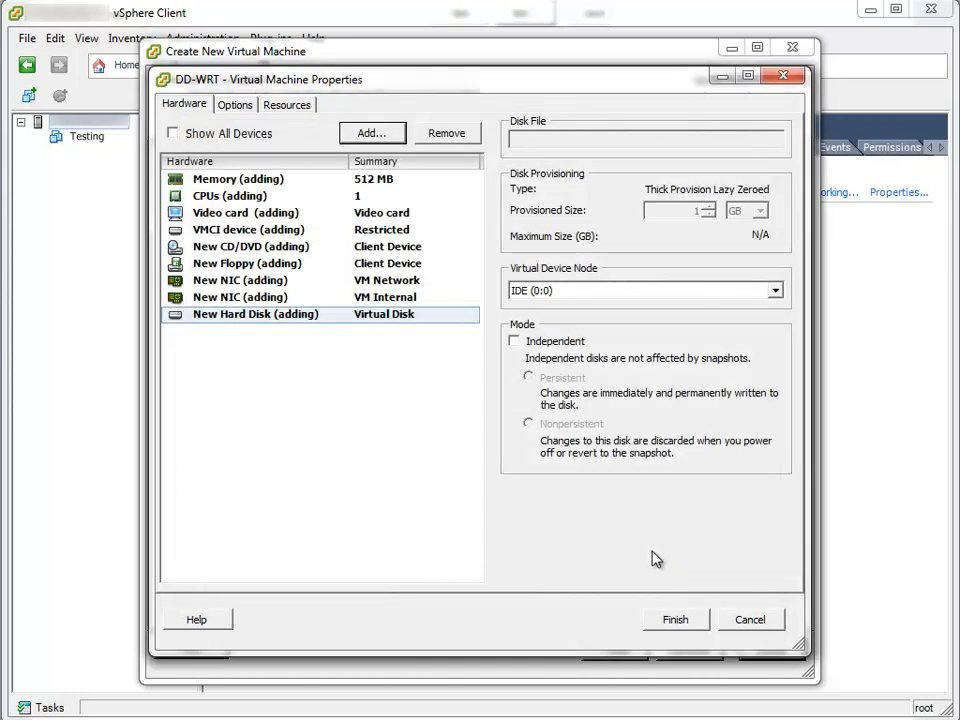
left_click(679, 622)
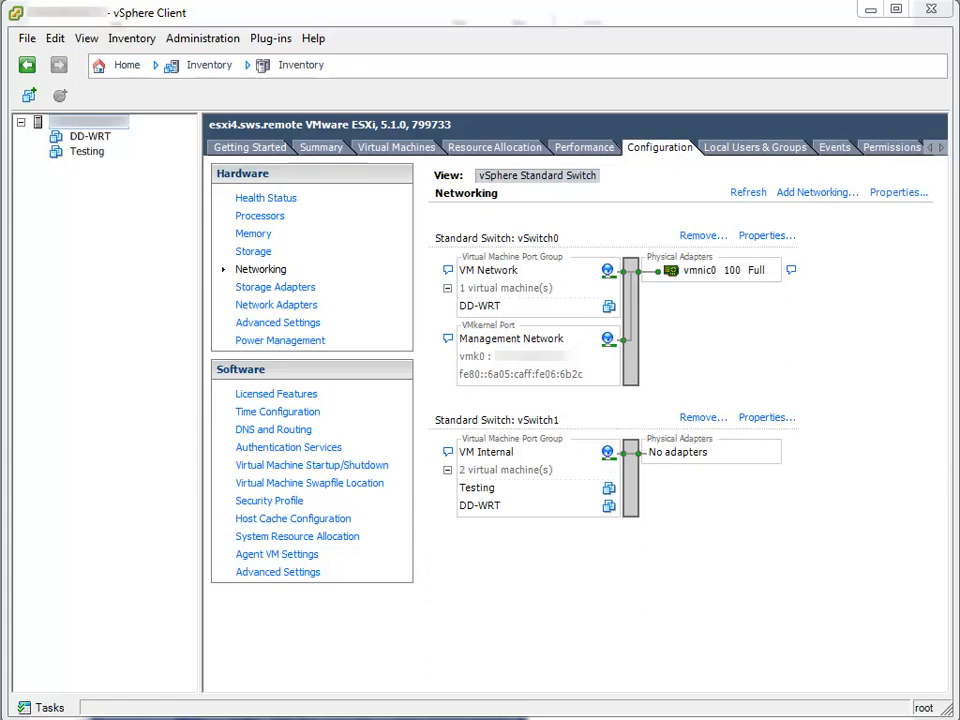
Step: Open the Testing virtual machine's settings and start adding a hard disk
left_click(89, 160)
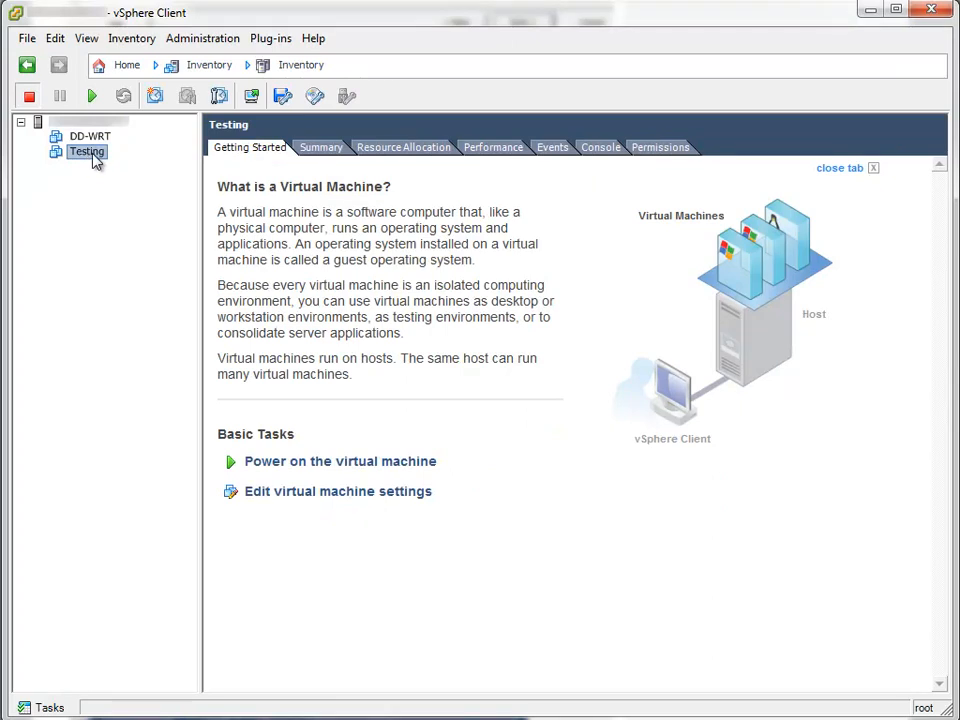
right_click(96, 162)
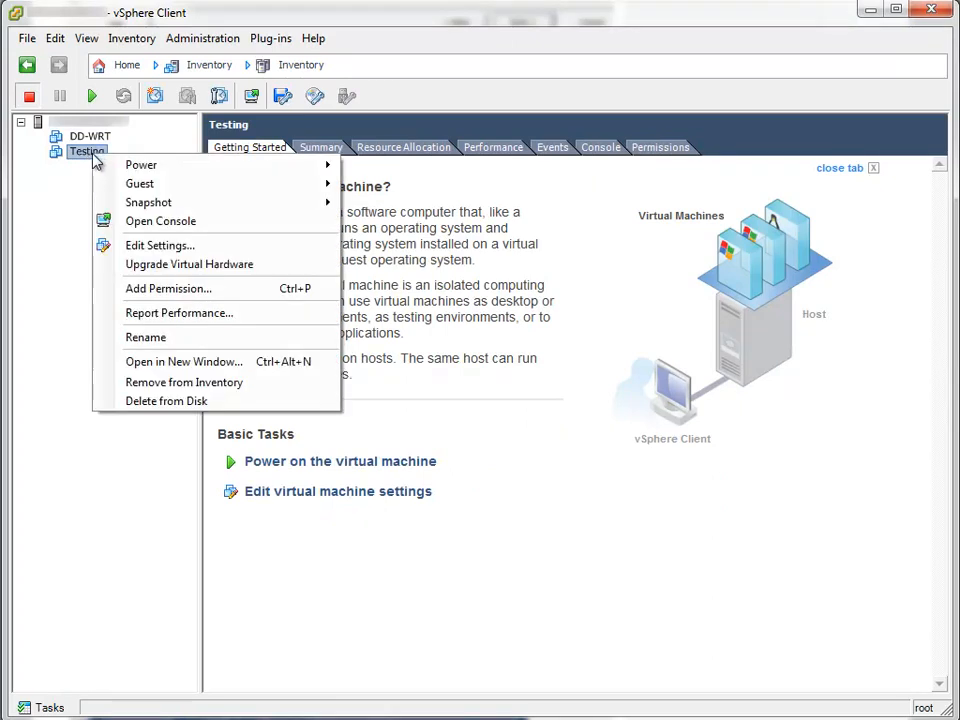
left_click(157, 245)
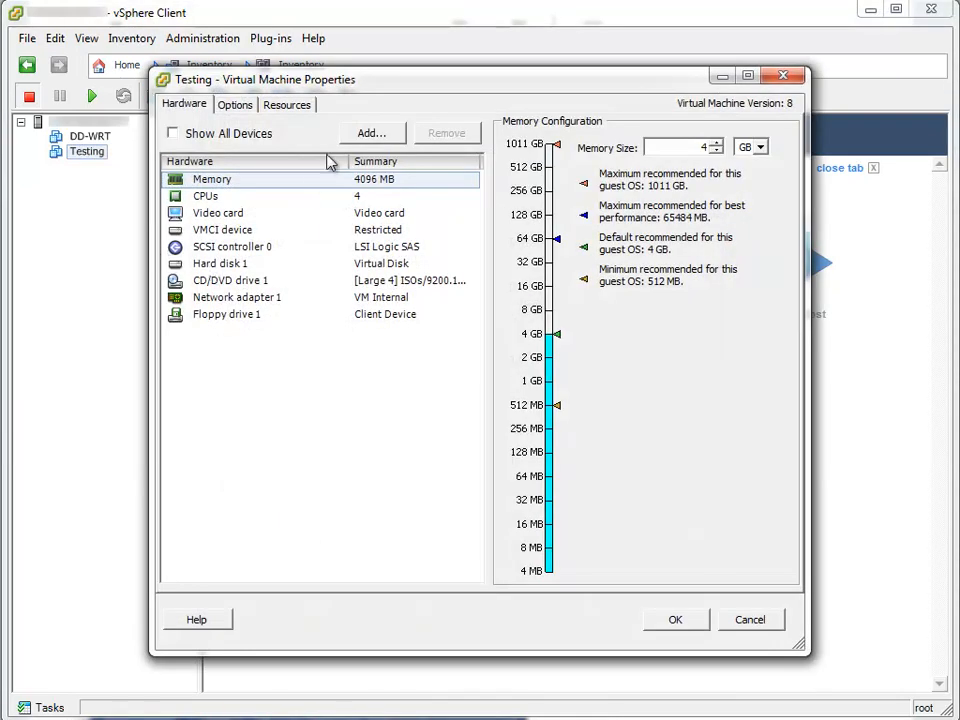
left_click(370, 134)
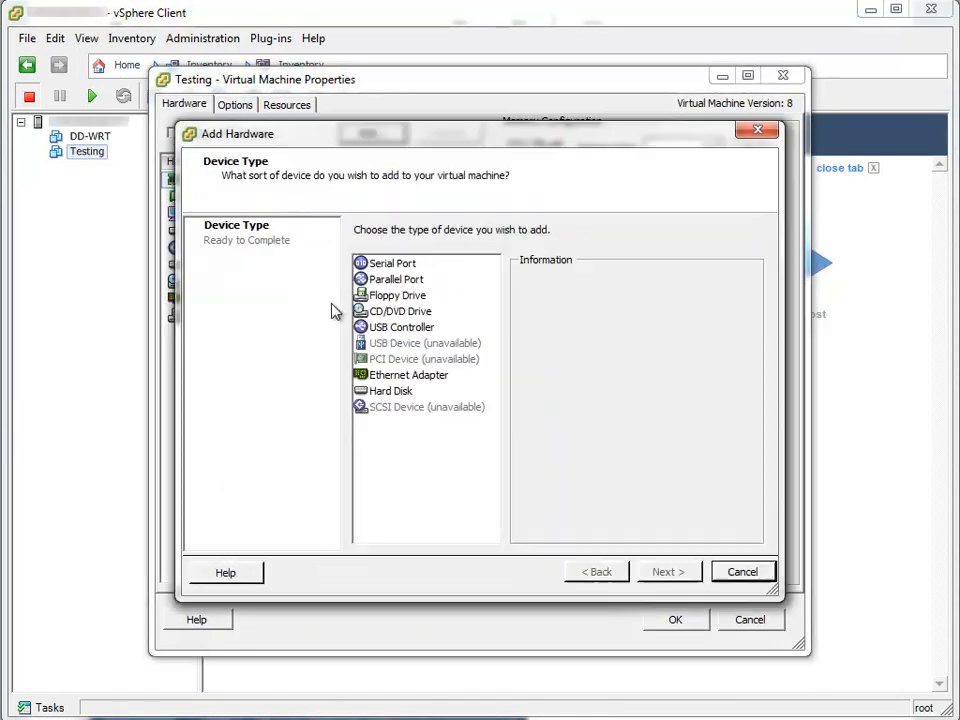
left_click(390, 391)
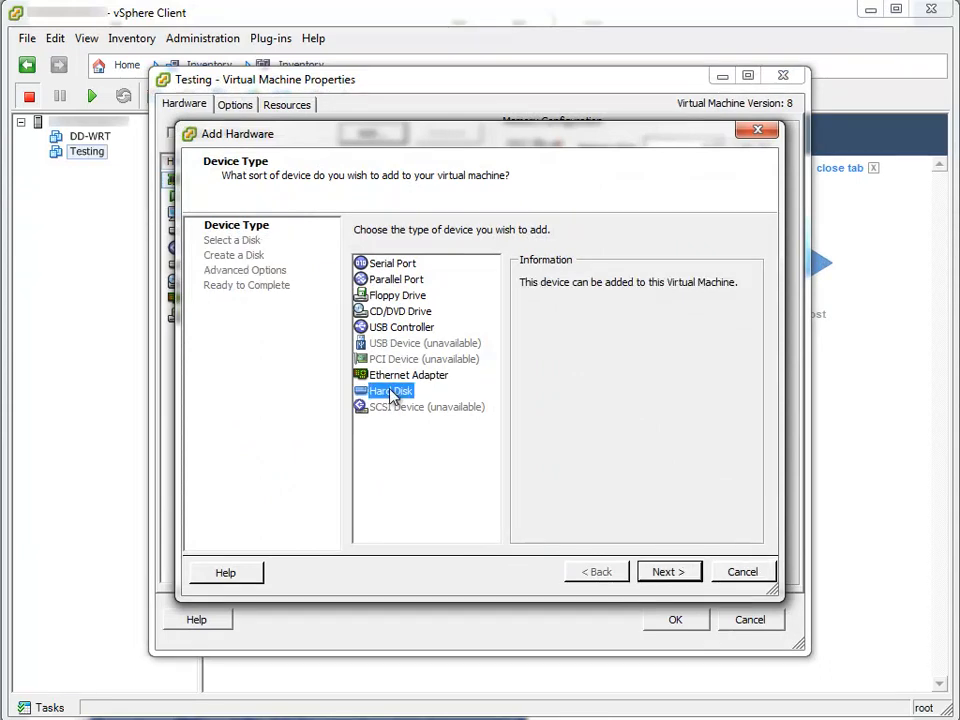
left_click(685, 574)
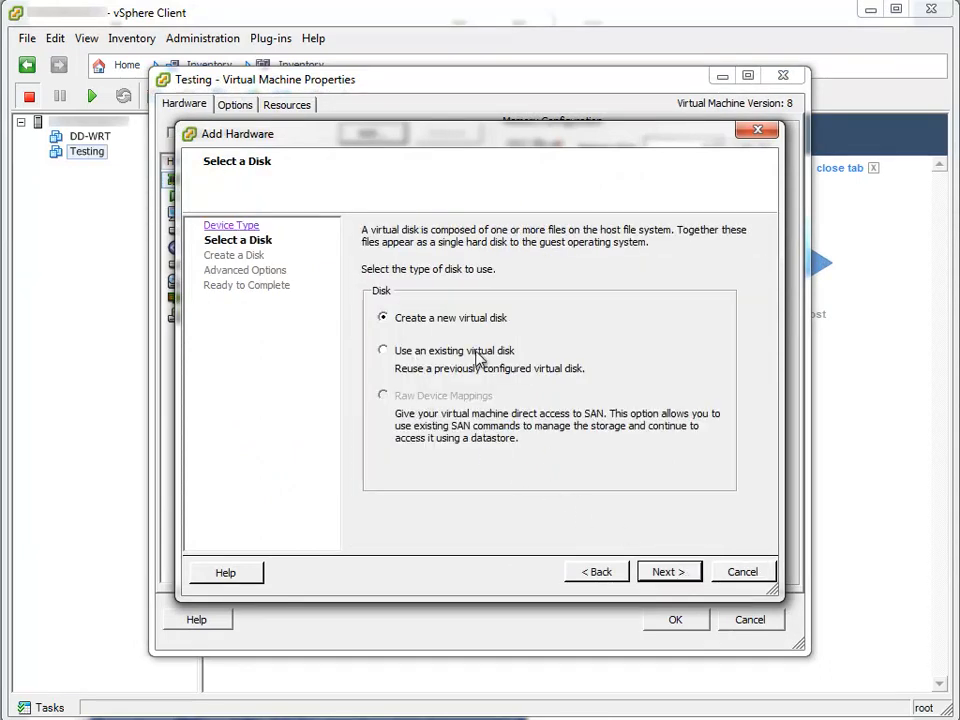
Step: Use an existing virtual disk and select DD-WRT.vmdk from the DD-WRT folder on the Large 4 datastore
left_click(384, 351)
left_click(670, 575)
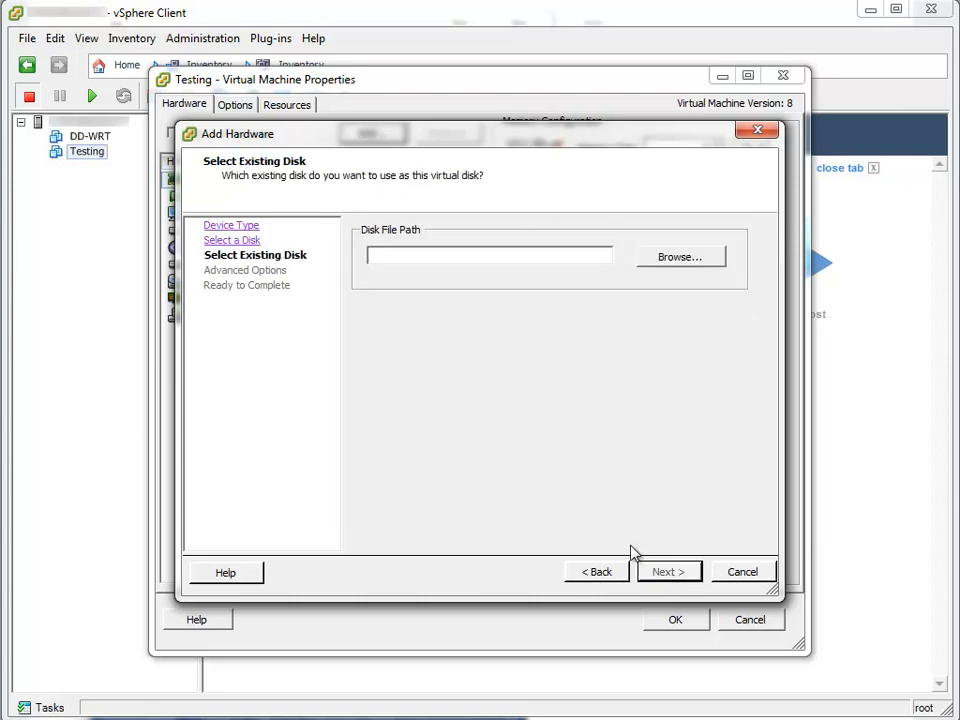
left_click(688, 260)
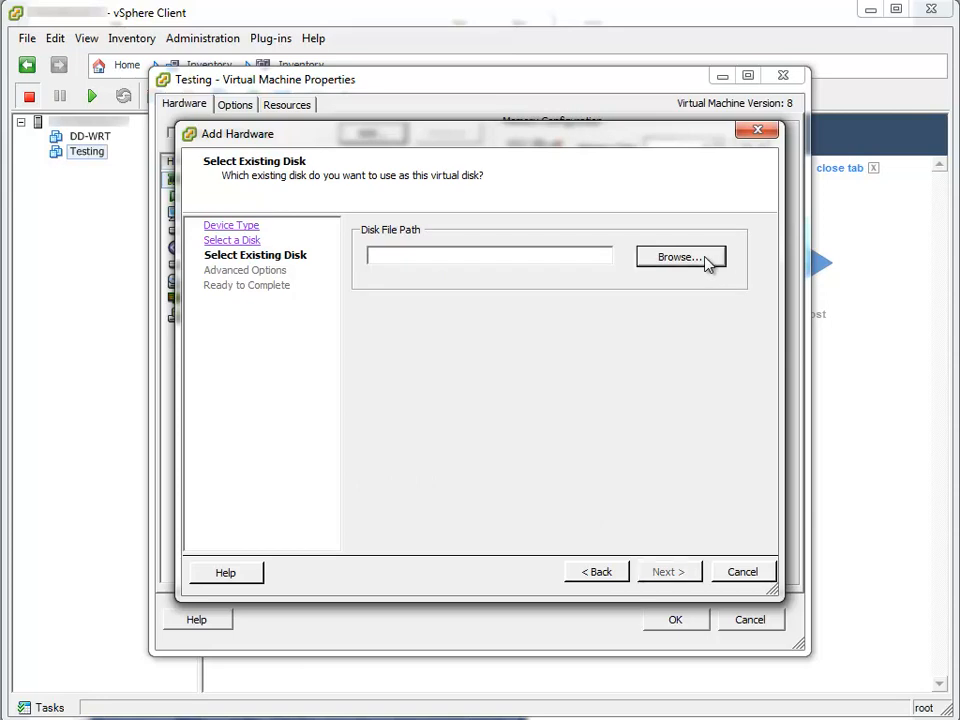
double_click(323, 316)
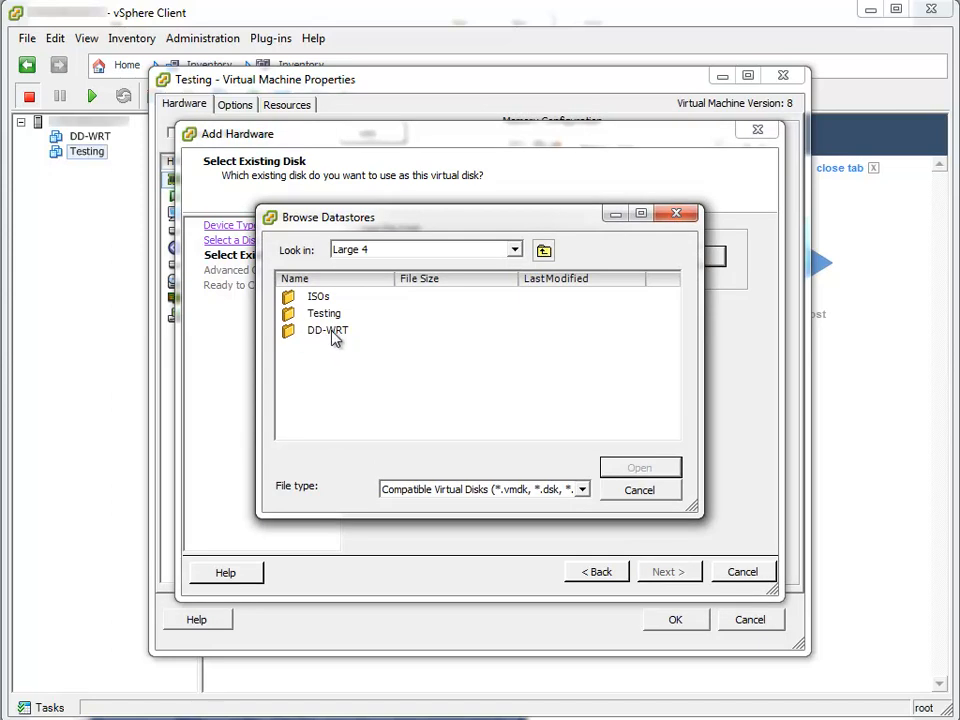
double_click(330, 331)
left_click(347, 300)
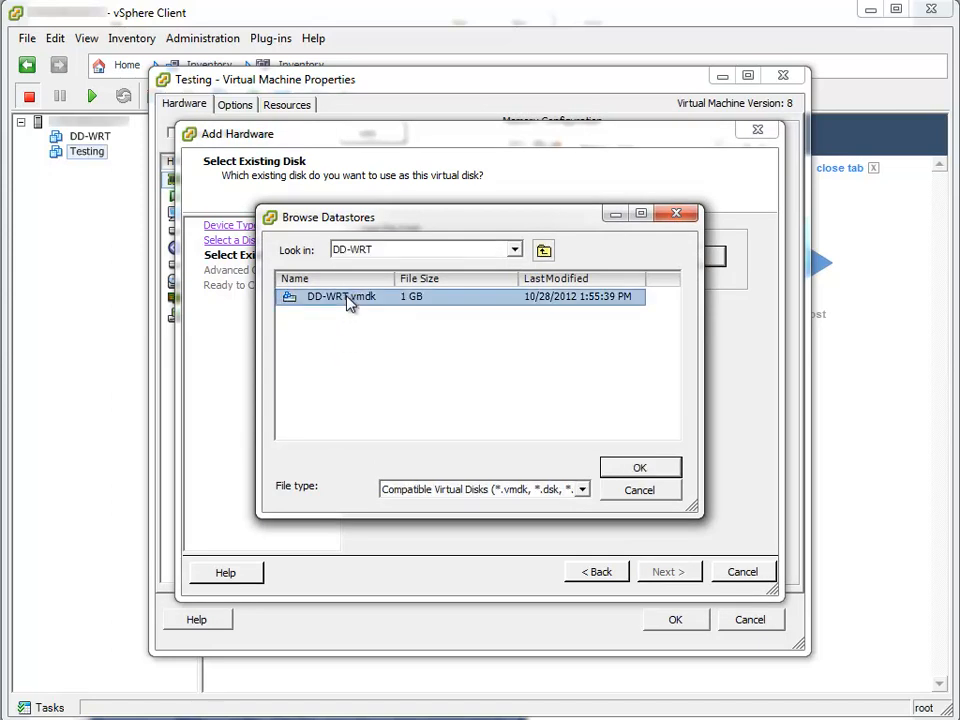
left_click(642, 467)
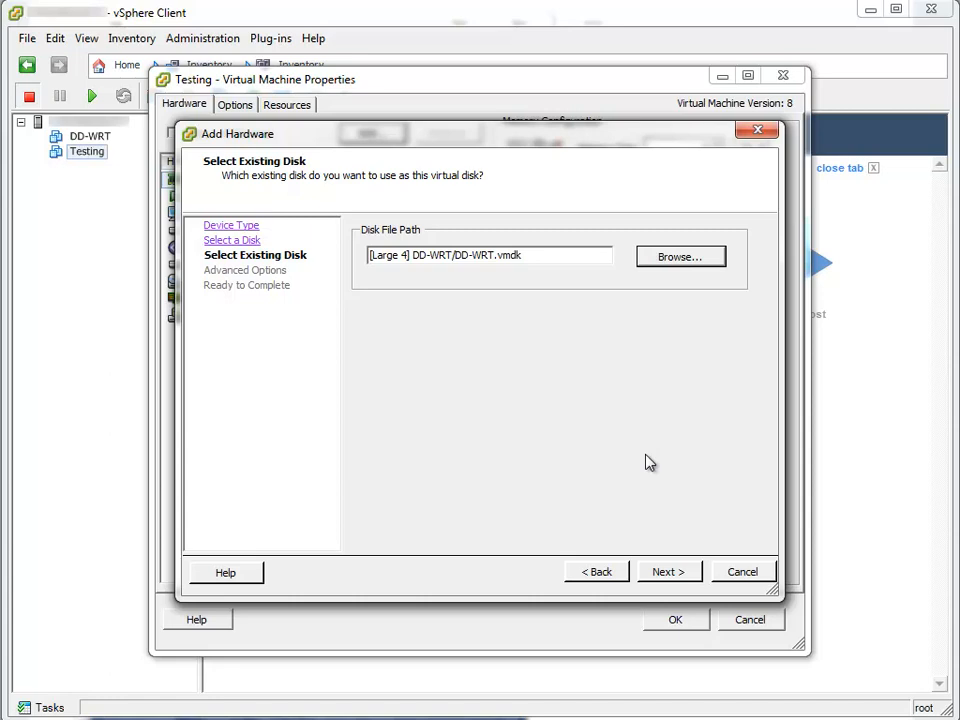
Step: Keep virtual device node IDE (0:0), finish adding the disk and save the Testing virtual machine's settings
left_click(686, 572)
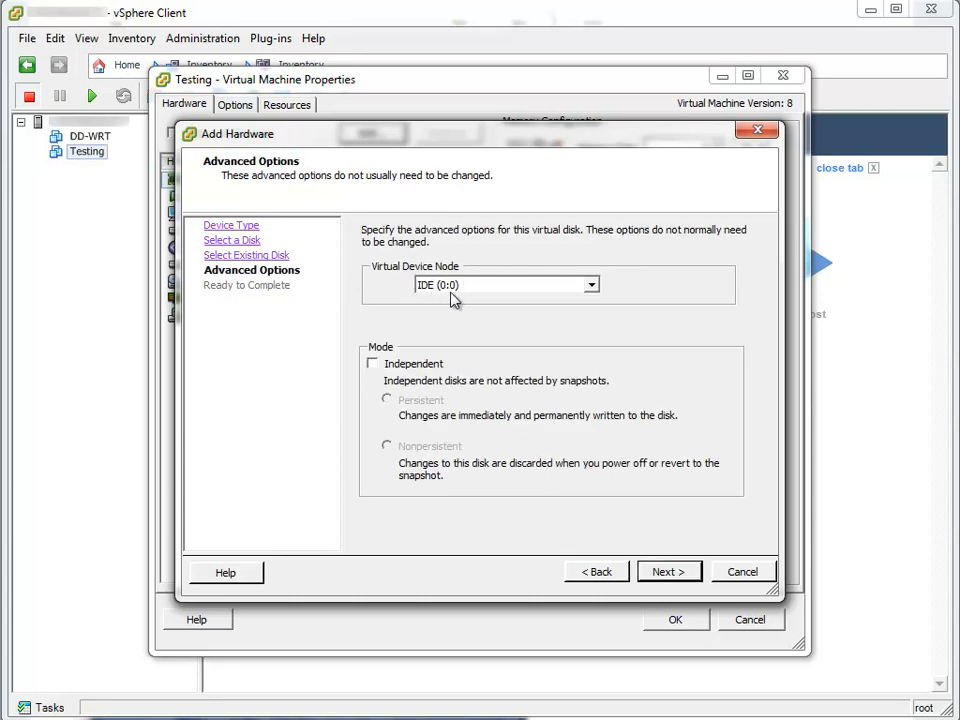
left_click(672, 574)
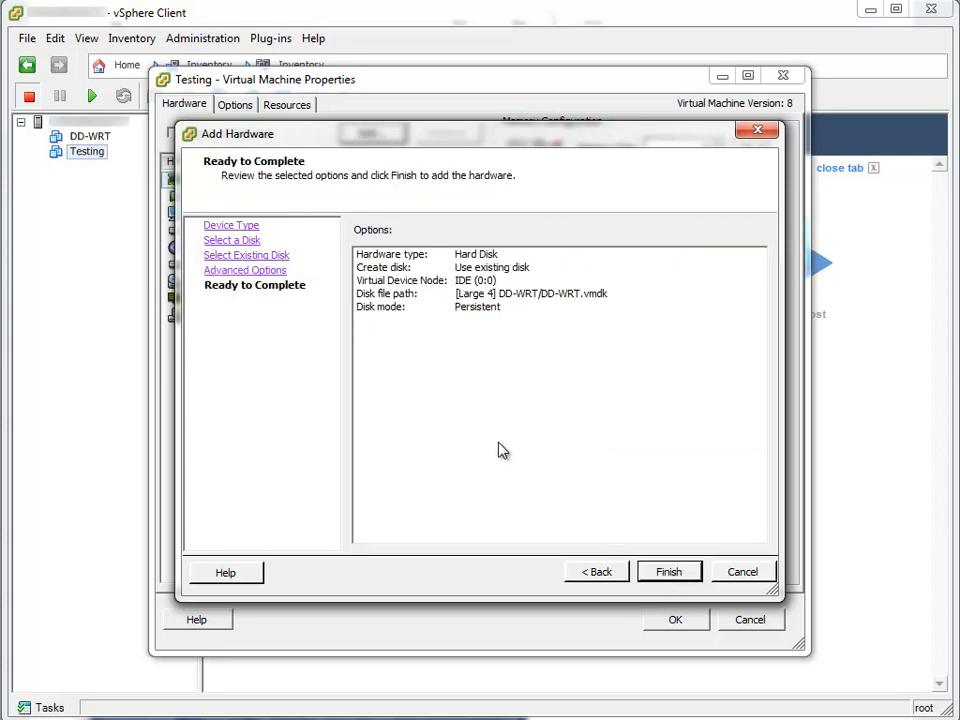
left_click(674, 578)
left_click(678, 618)
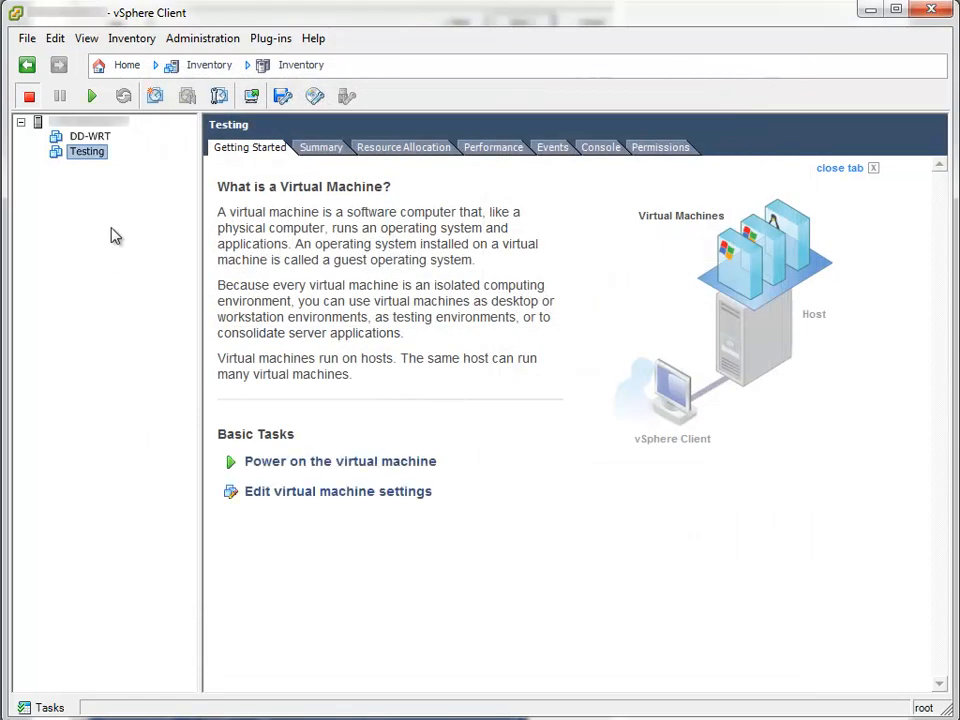
Step: Power on the Testing virtual machine and sign in to Windows through its console with the Administrator account password
left_click(97, 97)
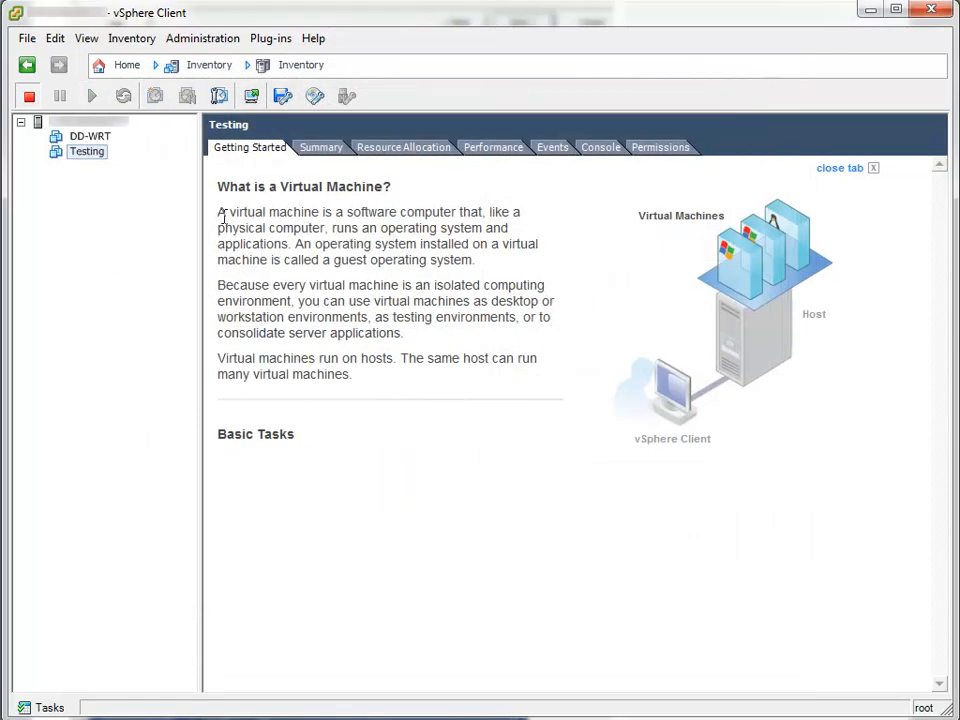
left_click(252, 96)
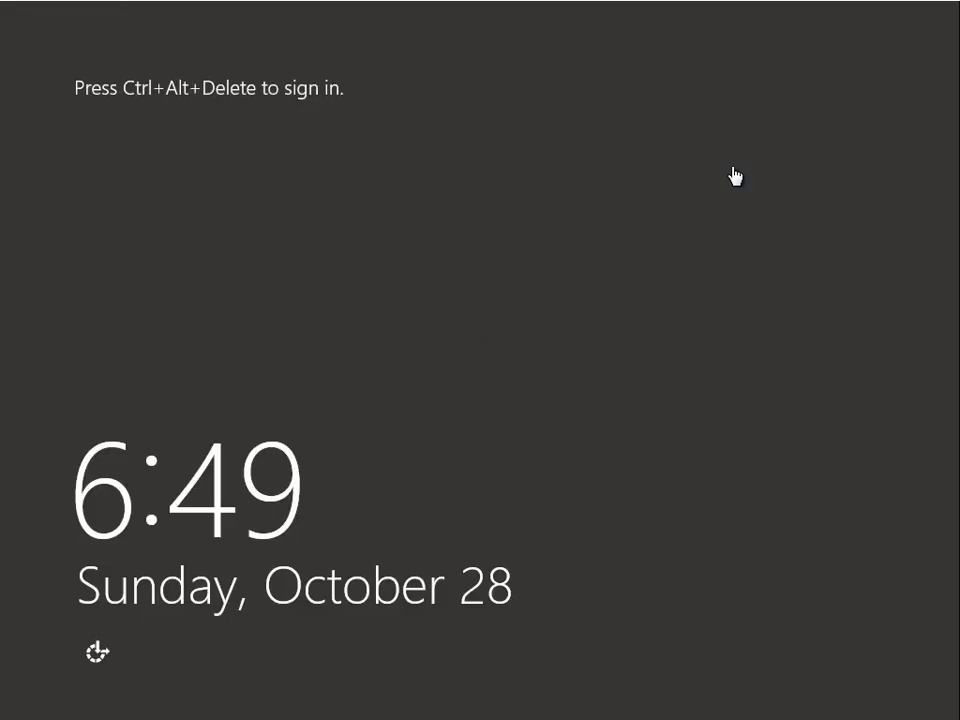
left_click(60, 1)
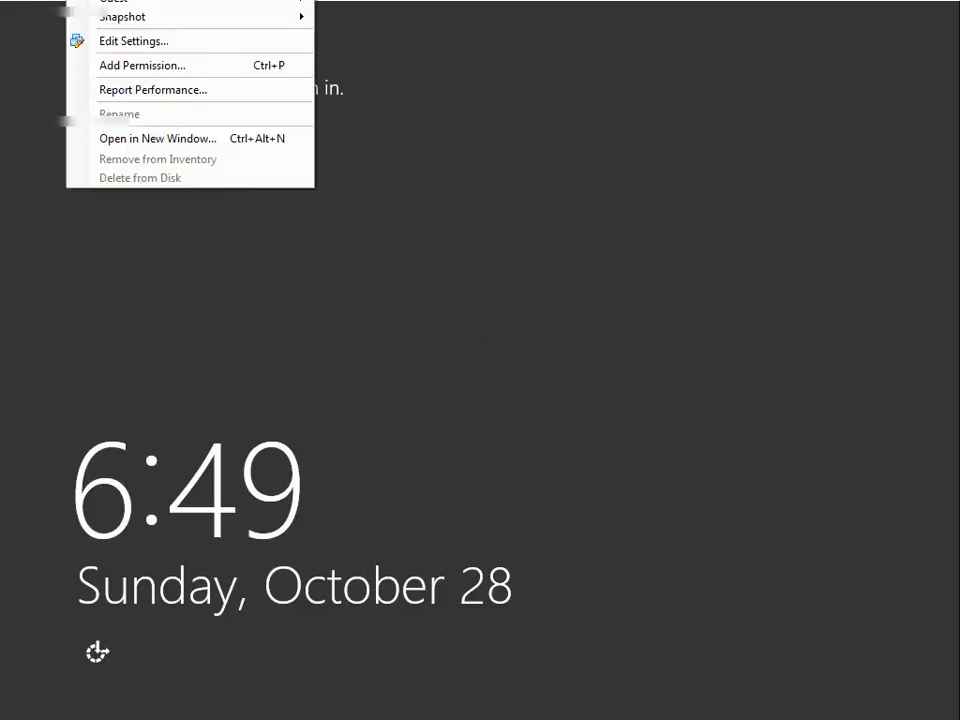
mouse_move(129, 3)
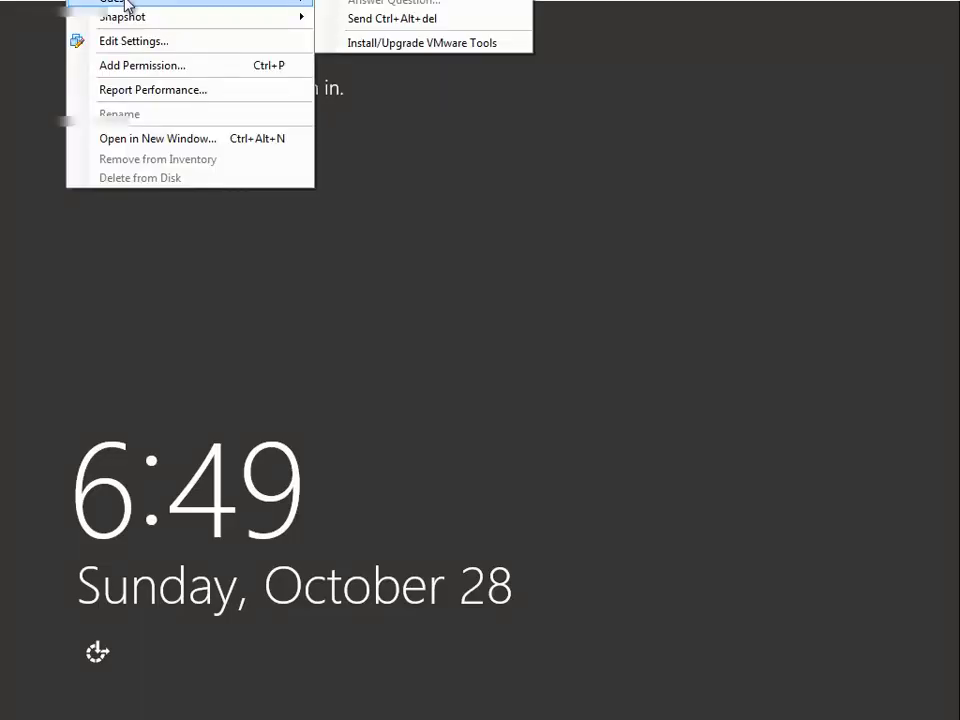
left_click(414, 20)
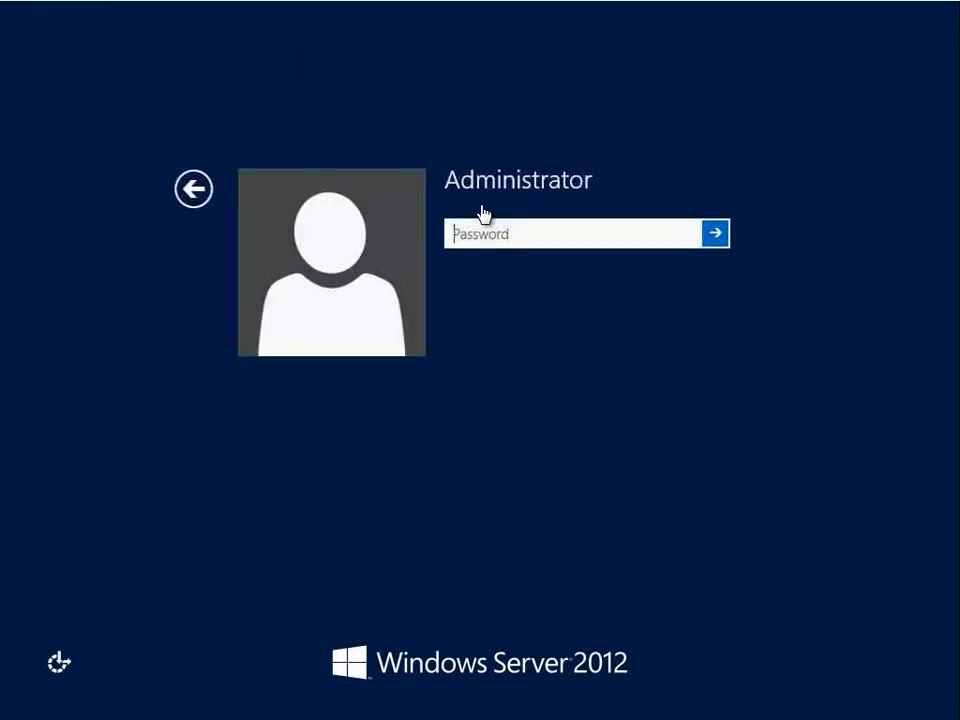
type("•")
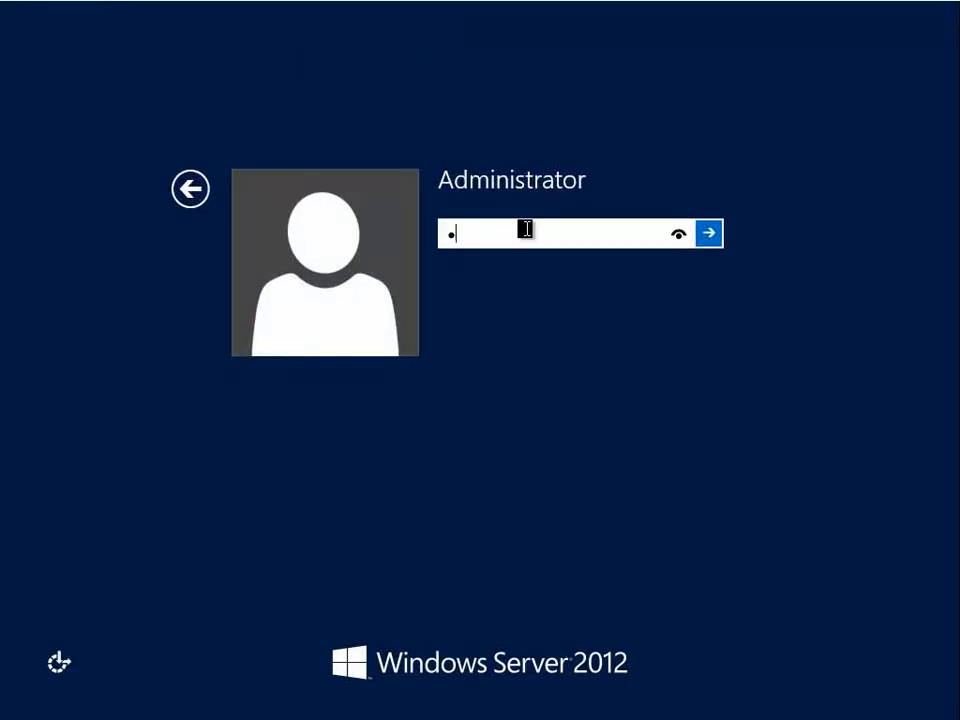
key("Return")
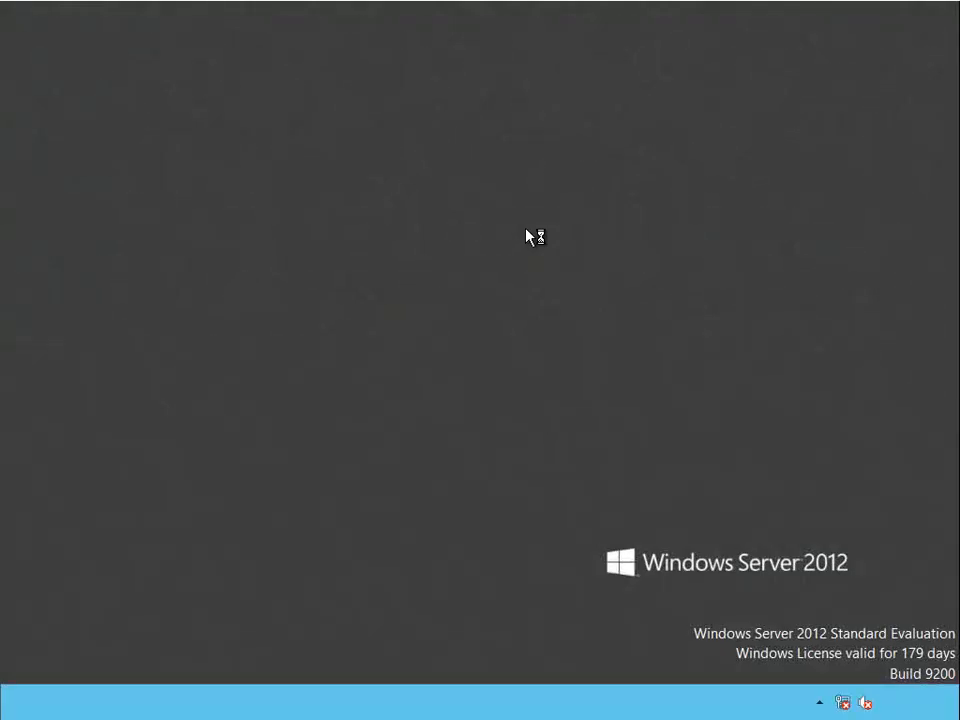
Step: Run PhysGUI as administrator from the physdiskwrite-0.5.2-PhysGUI-bundle folder in Downloads
left_click(160, 702)
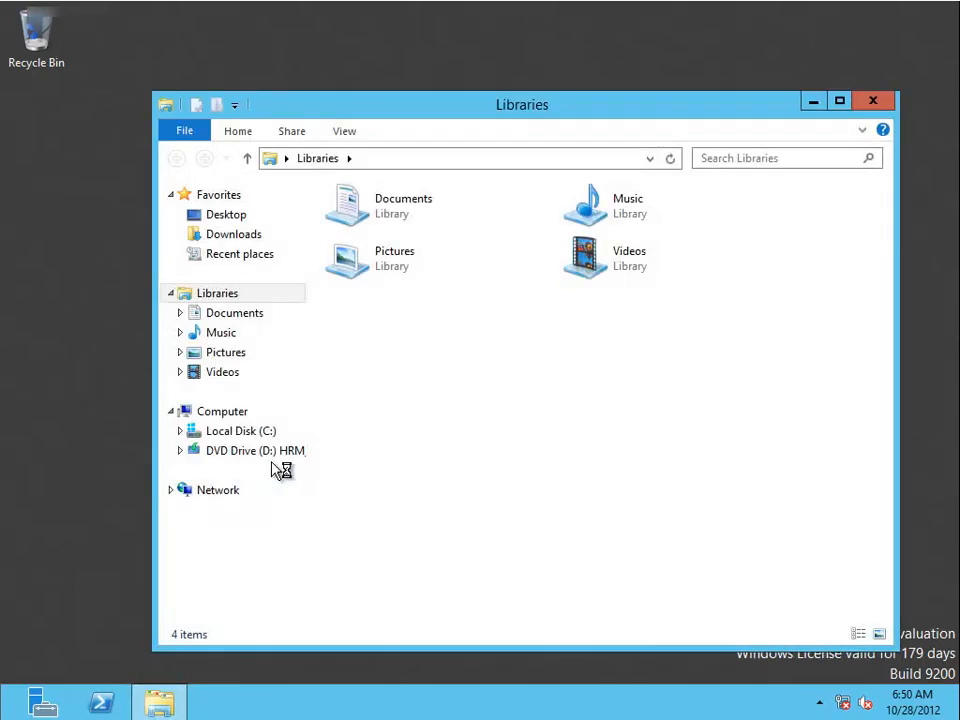
left_click(224, 413)
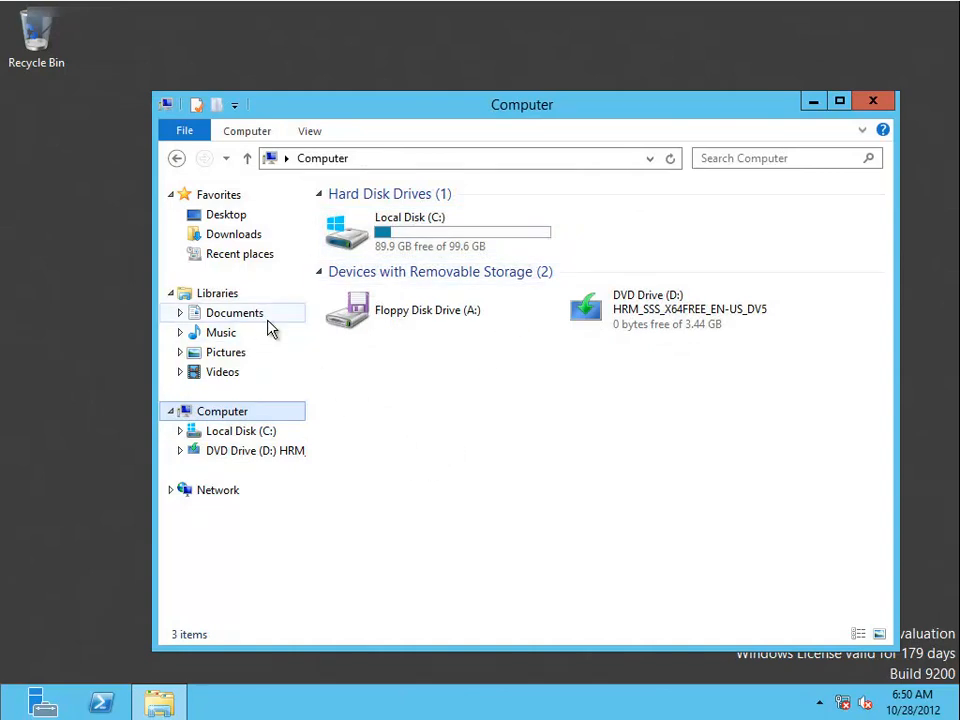
left_click(252, 236)
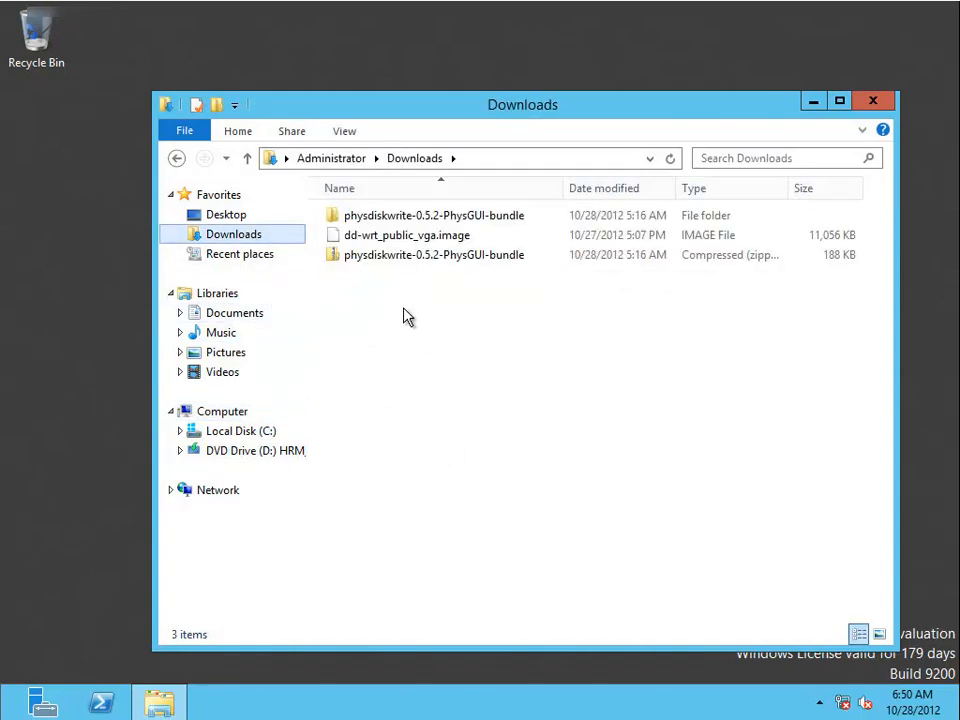
double_click(414, 219)
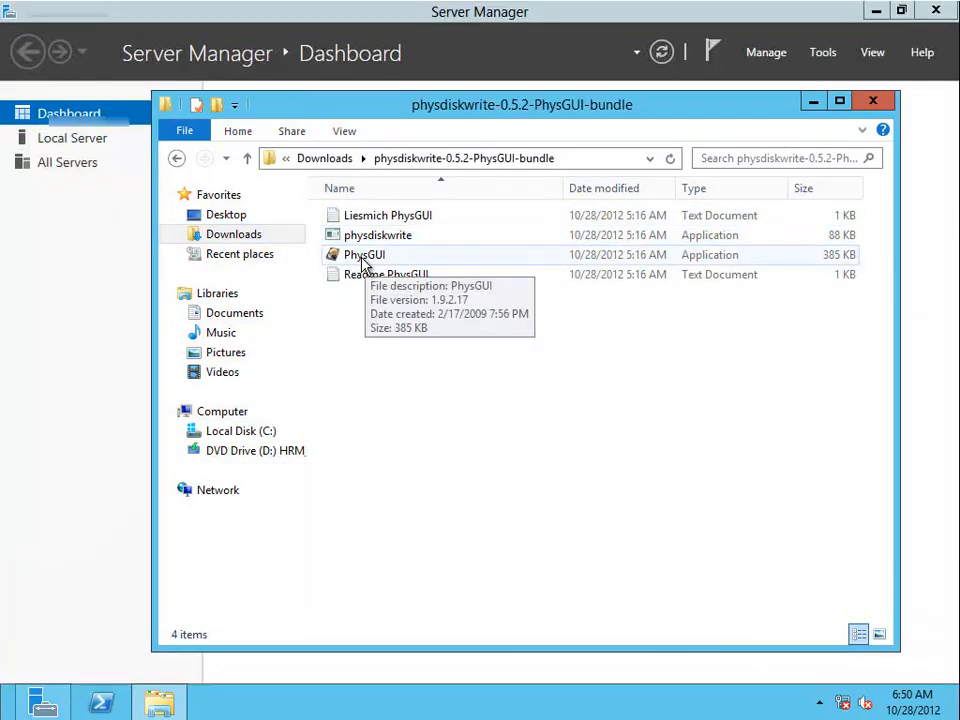
right_click(364, 263)
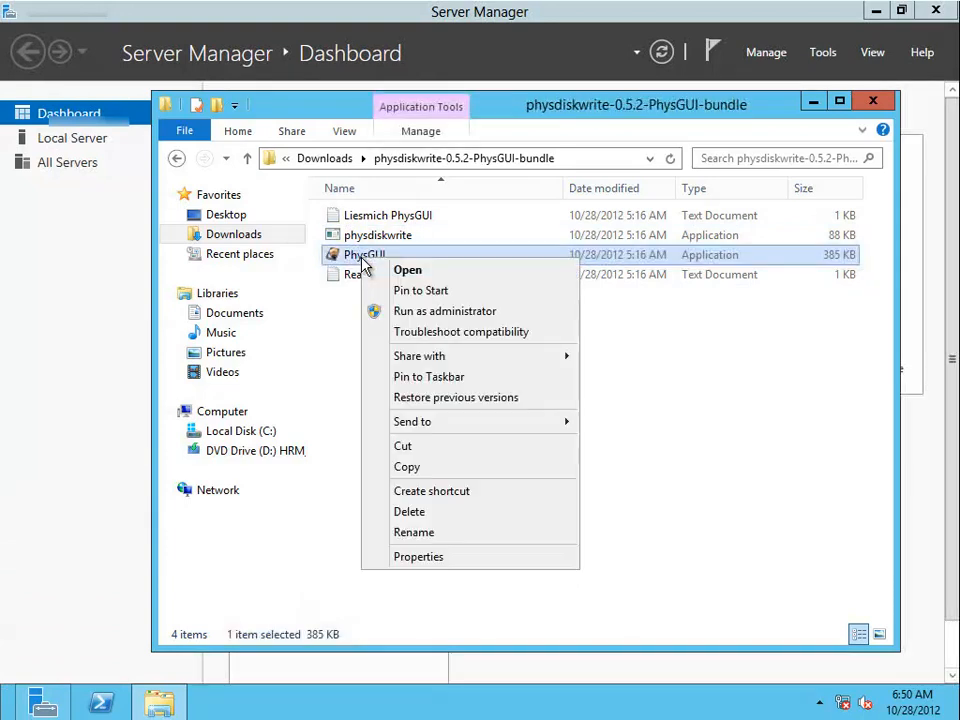
left_click(437, 316)
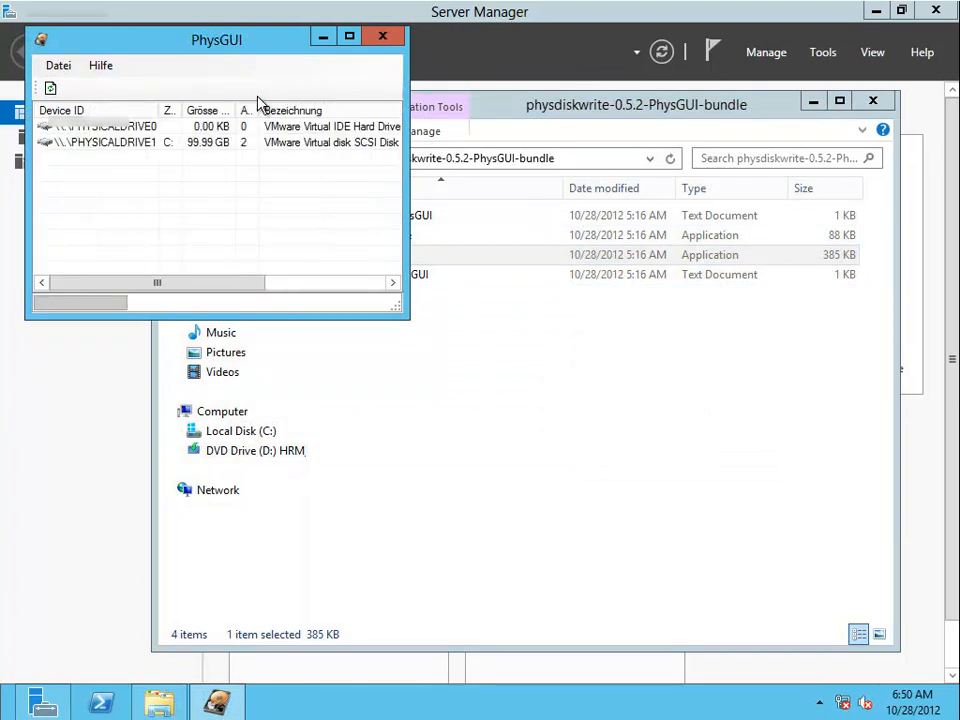
Step: Check the drive details in PhysGUI and start loading an image onto the VMware Virtual IDE Hard Drive, PHYSICALDRIVE0
left_click_drag(230, 42, 362, 140)
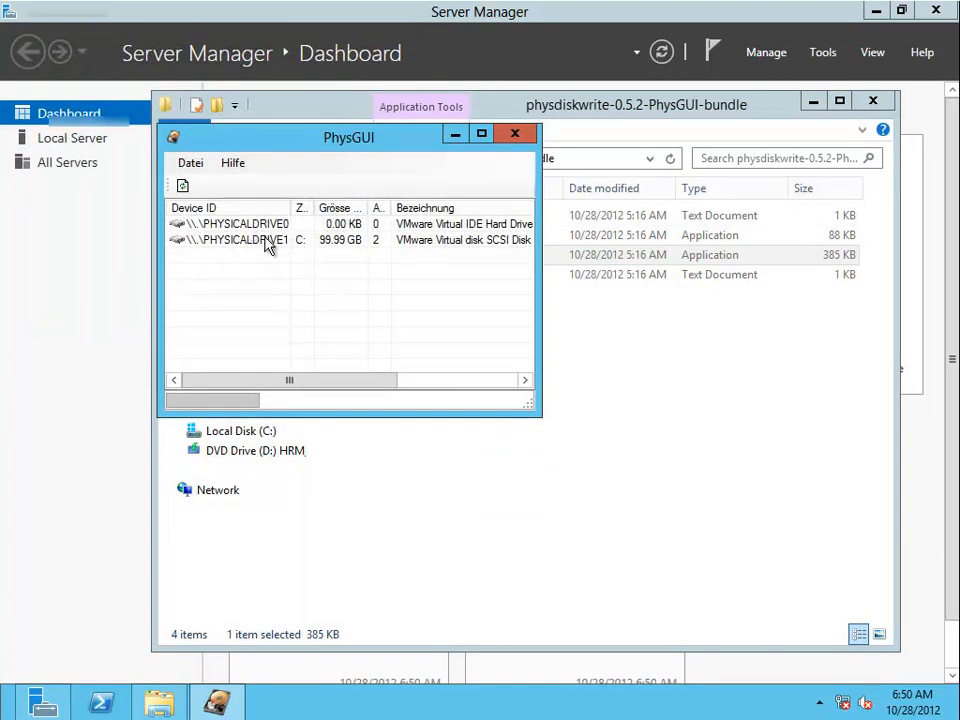
left_click_drag(300, 379, 370, 388)
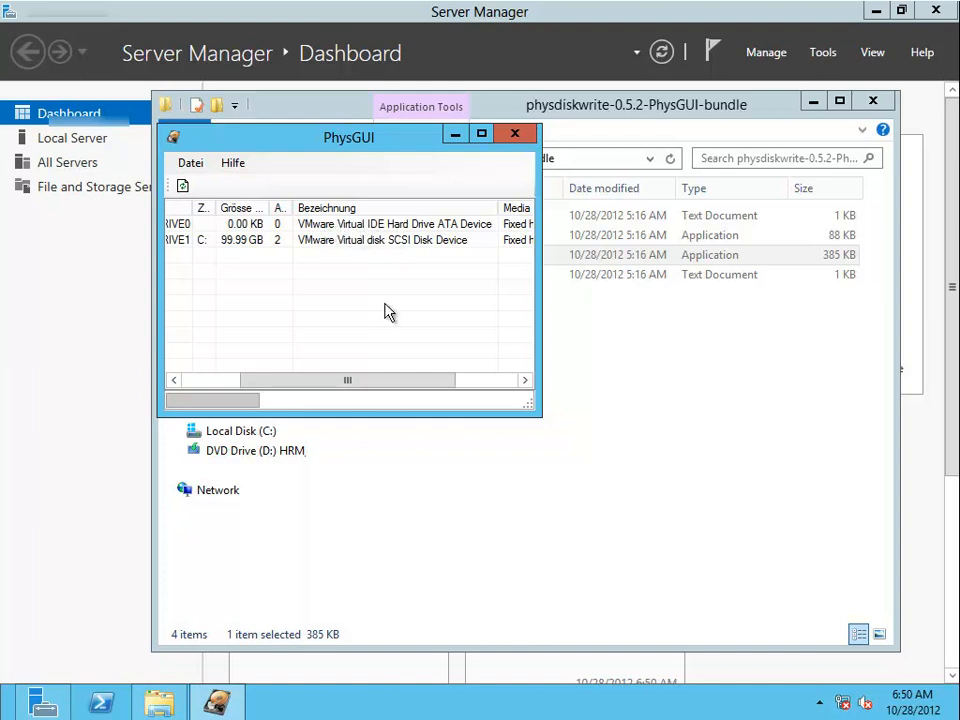
left_click_drag(390, 386, 291, 392)
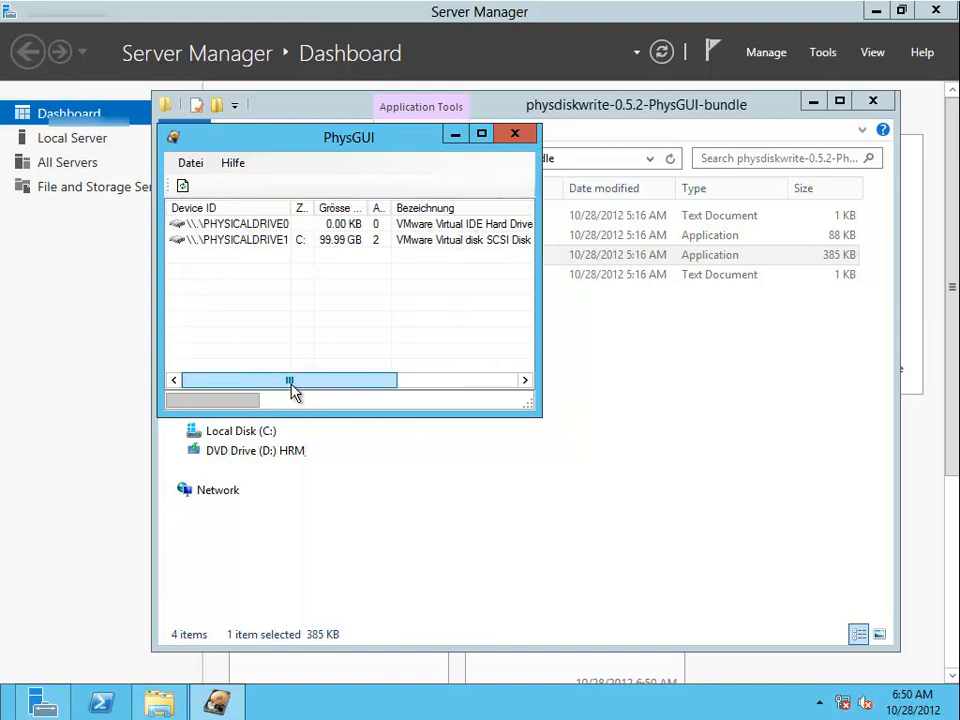
left_click(229, 225)
right_click(229, 228)
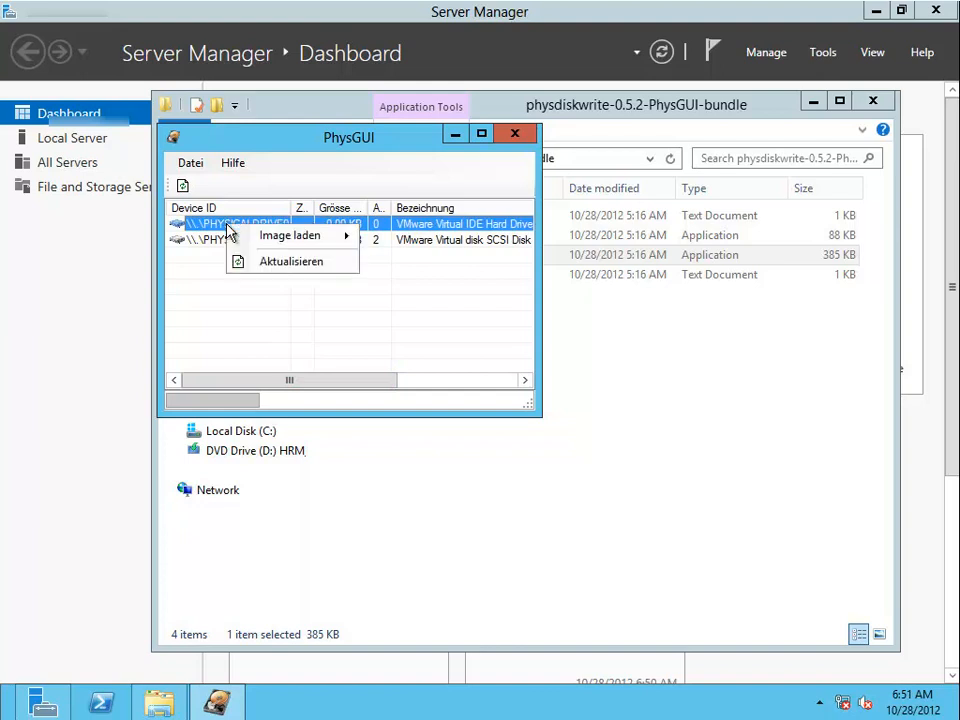
mouse_move(301, 243)
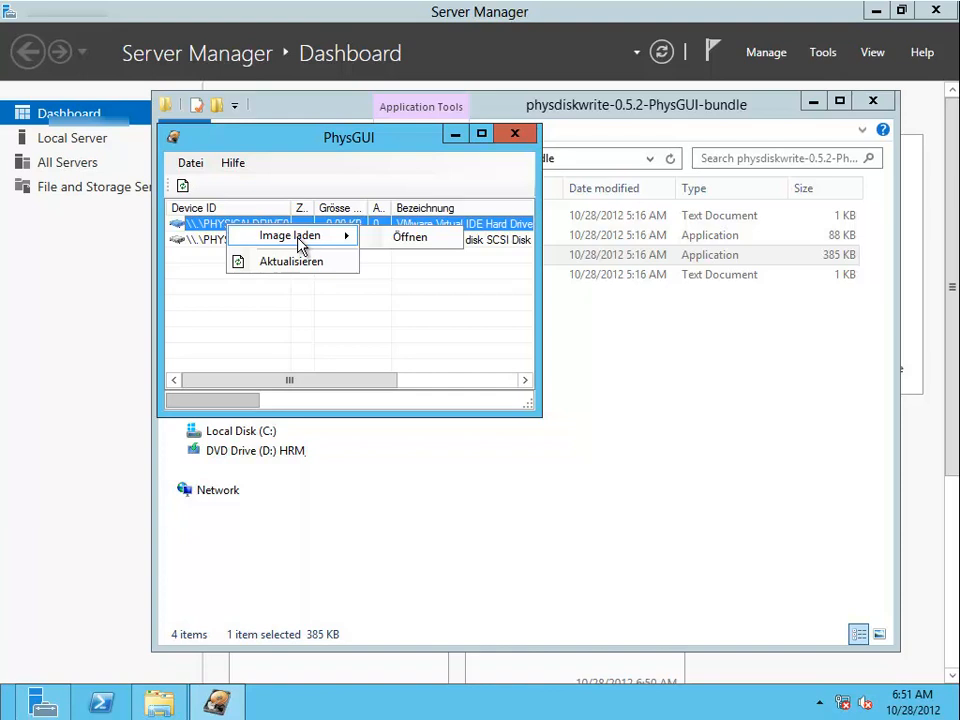
left_click(410, 238)
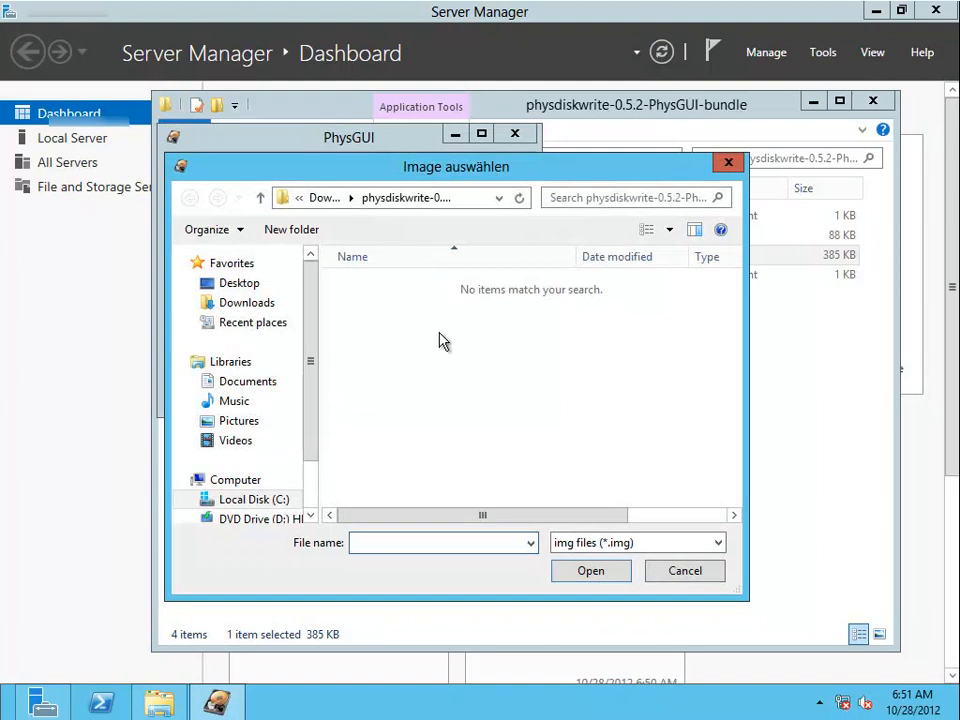
Step: Show all file types in Downloads, choose dd-wrt_public_vga.image and write it to the disk, leaving the 2GB restriction in place
left_click(327, 199)
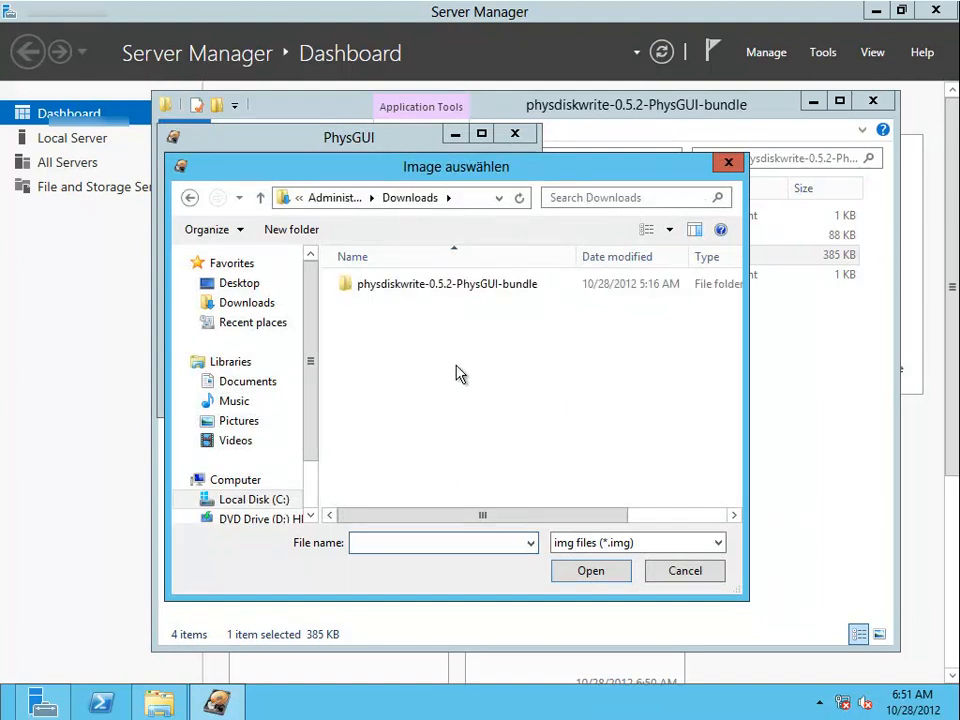
left_click(719, 544)
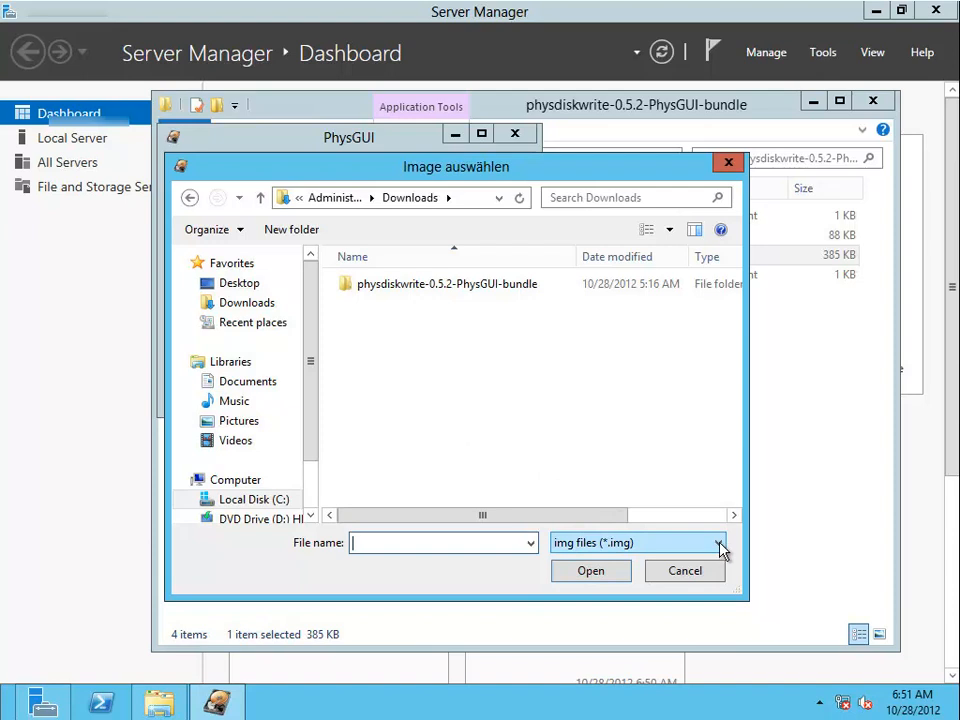
left_click(719, 544)
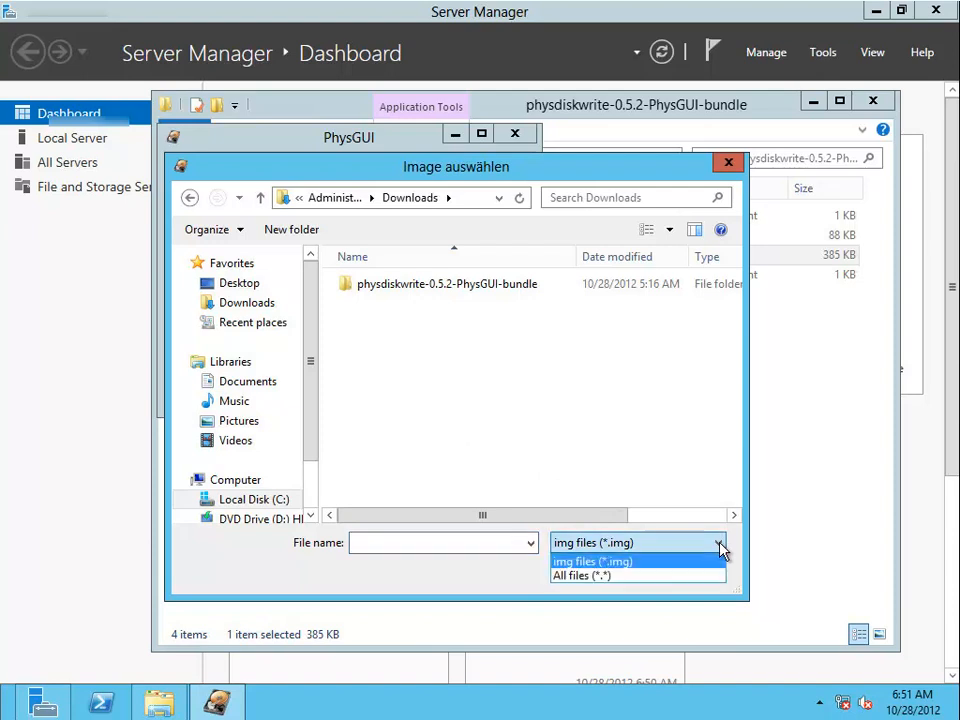
left_click(610, 576)
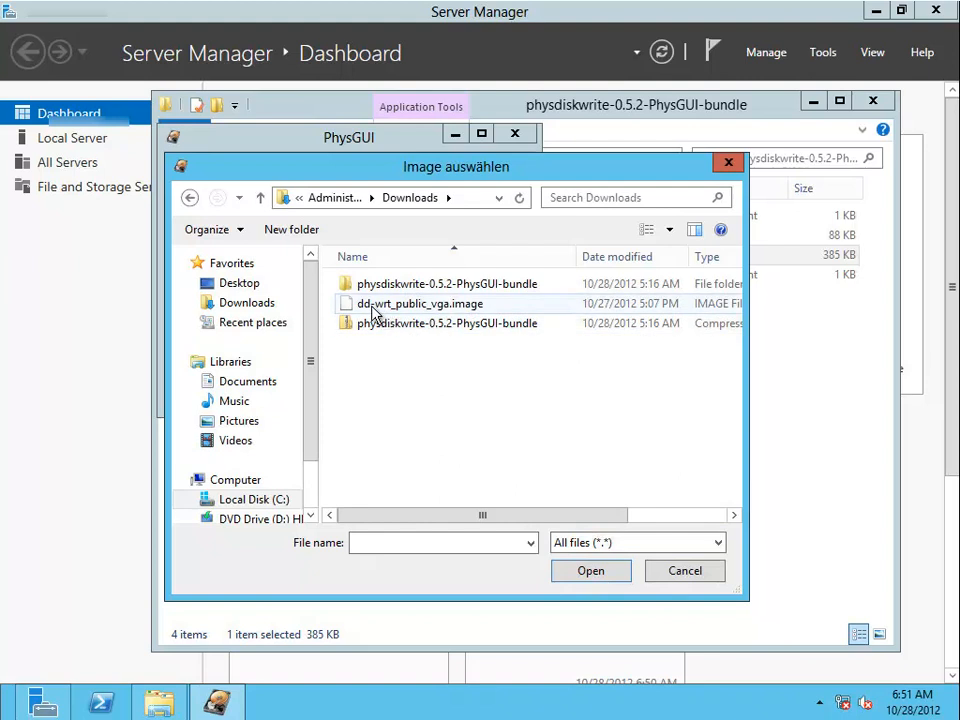
left_click(405, 306)
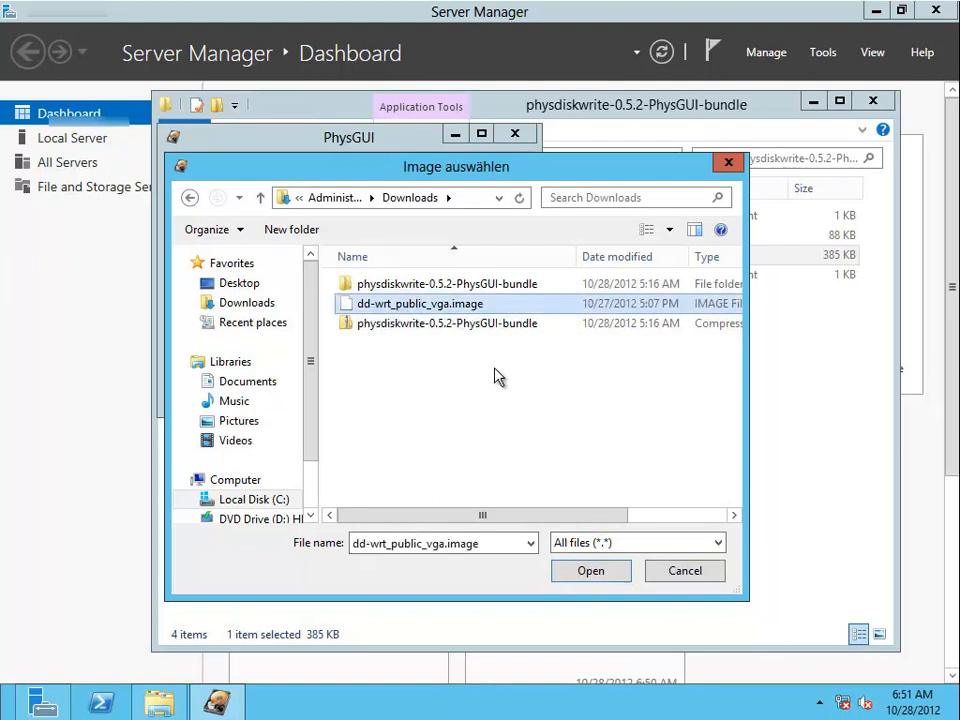
left_click(592, 574)
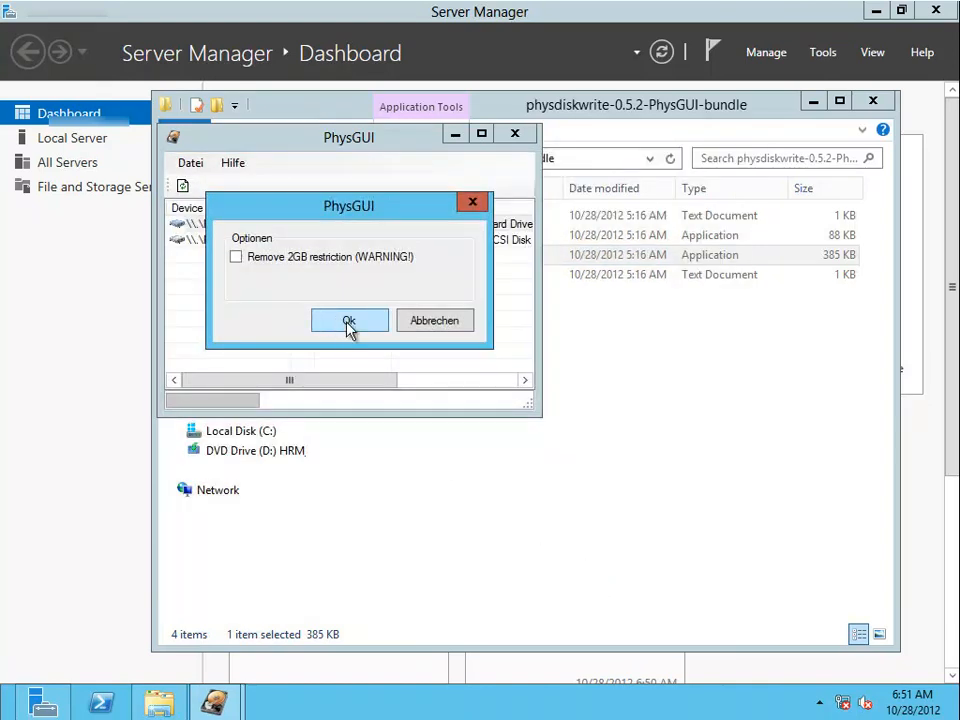
left_click(349, 321)
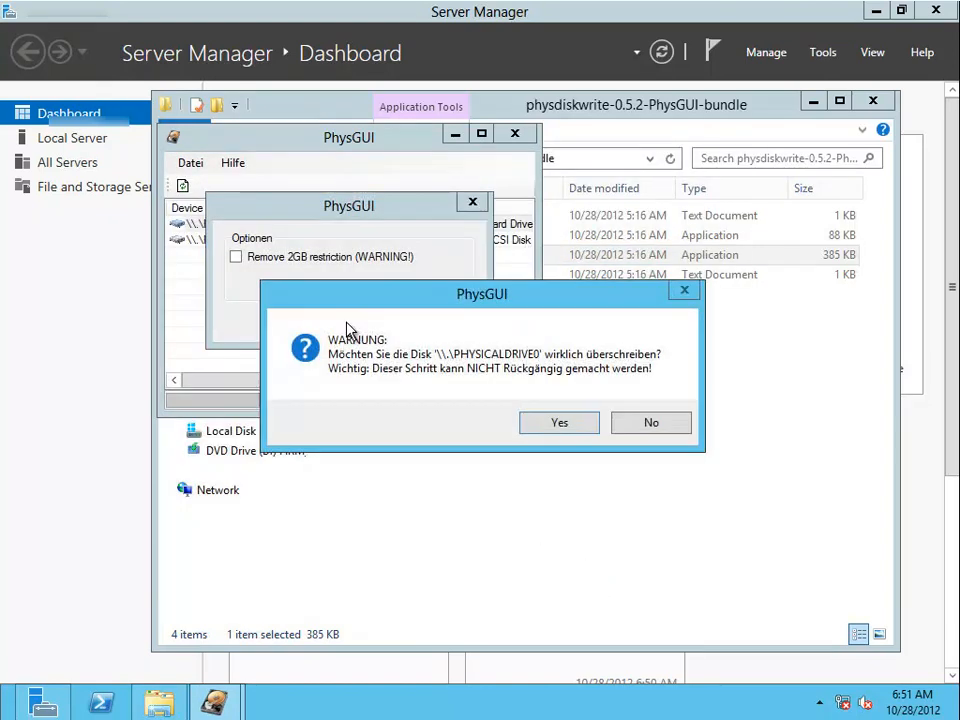
left_click(560, 425)
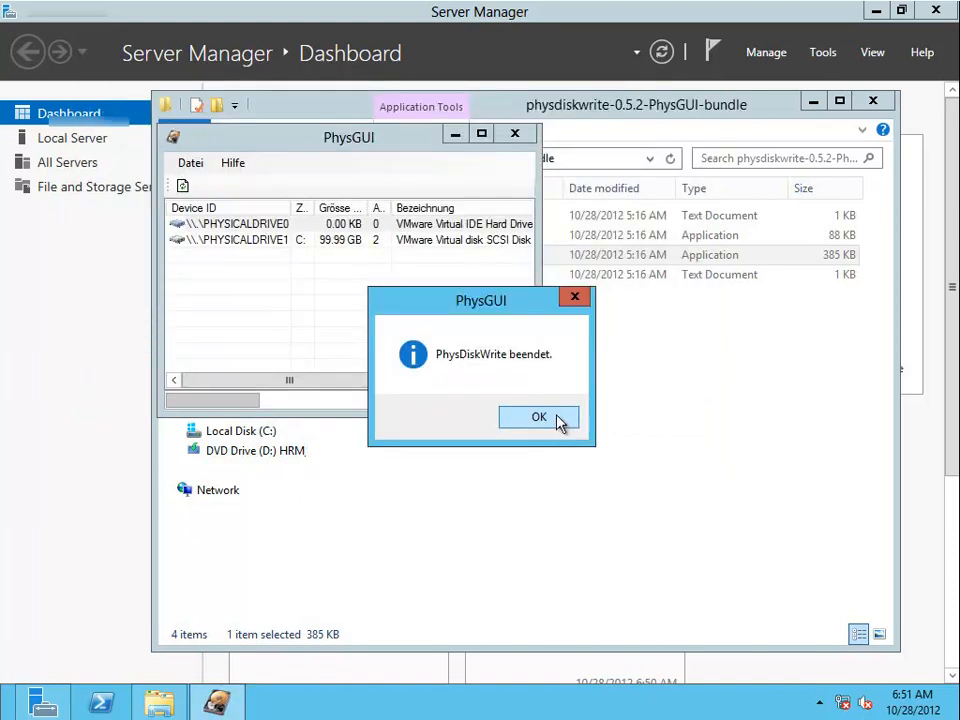
Step: Acknowledge the finished disk write and close PhysGUI, the physdiskwrite folder window and Server Manager
left_click(538, 418)
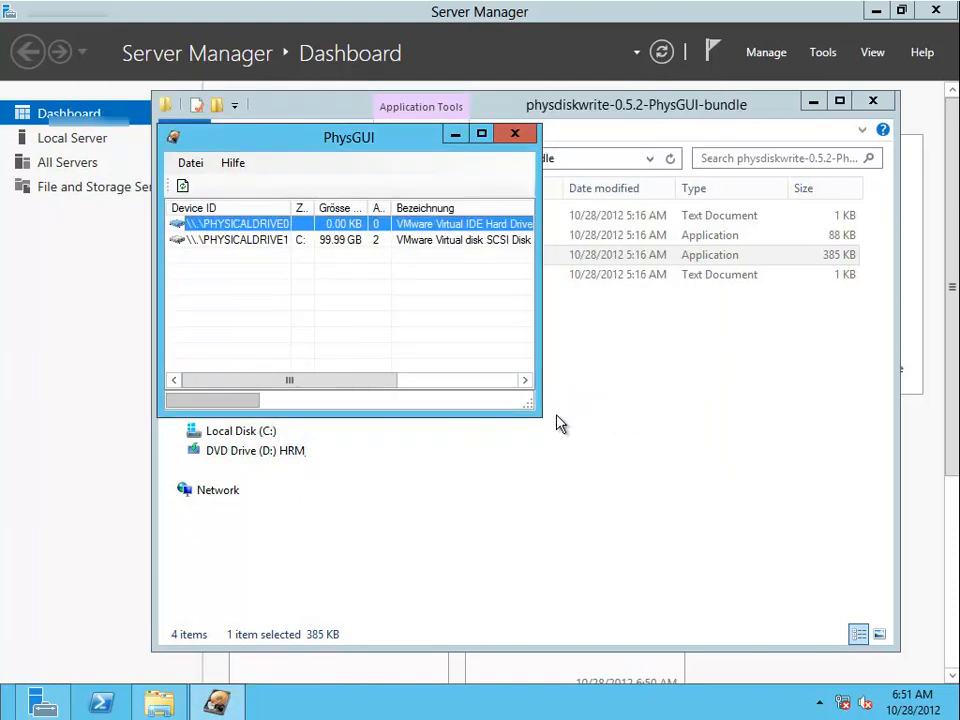
left_click(518, 138)
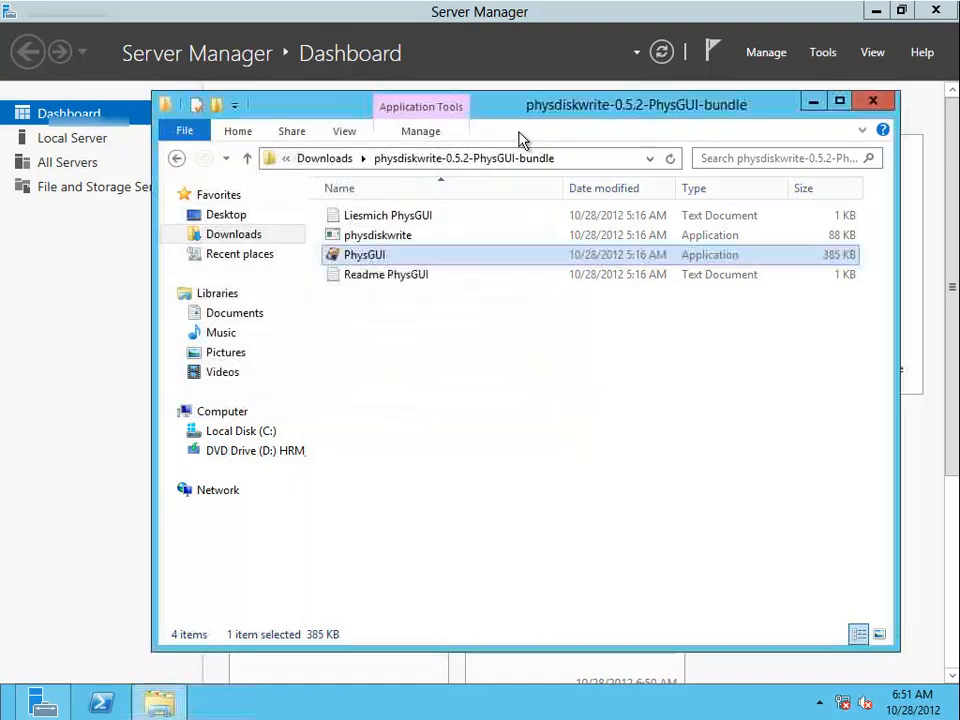
left_click(875, 102)
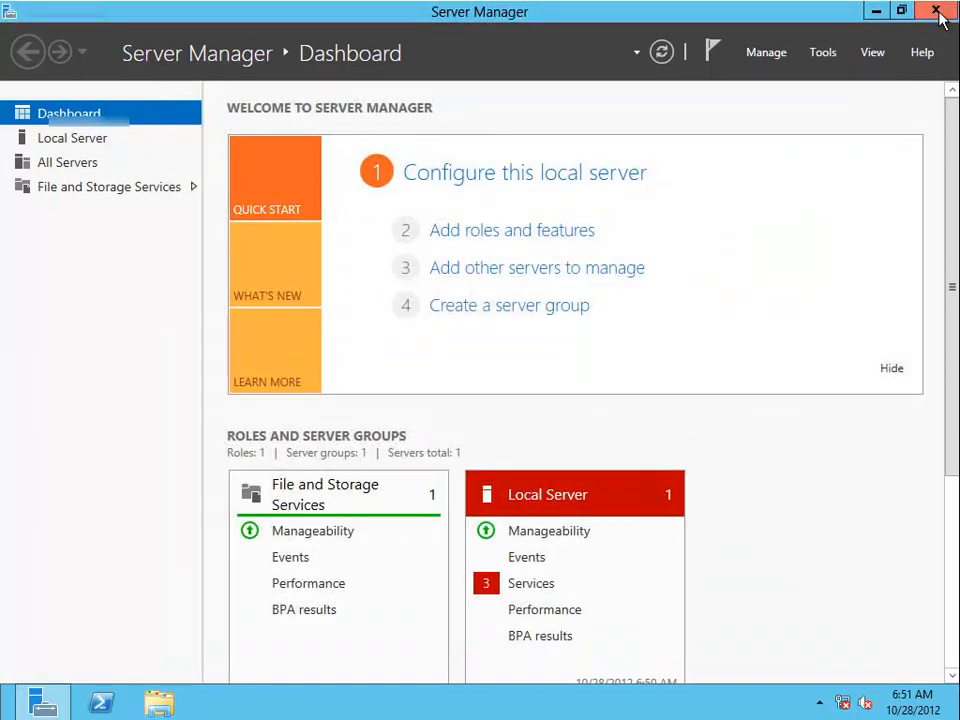
left_click(937, 12)
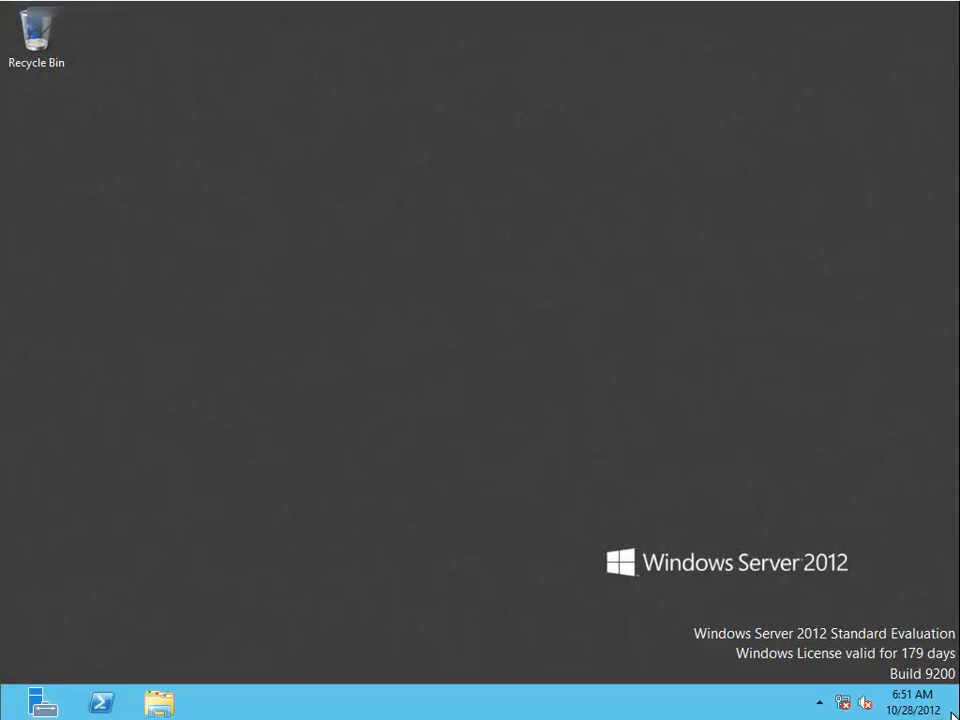
Step: Shut down the Testing machine's Windows, giving Hardware: Maintenance (Planned) as the reason
mouse_move(950, 716)
left_click(919, 458)
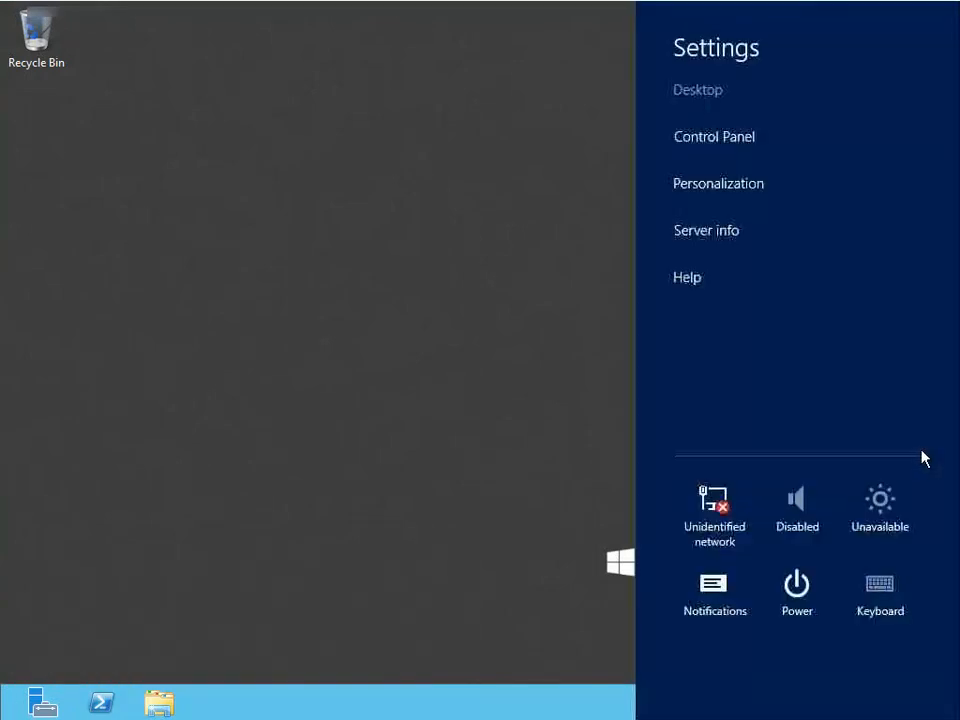
left_click(806, 604)
left_click(808, 497)
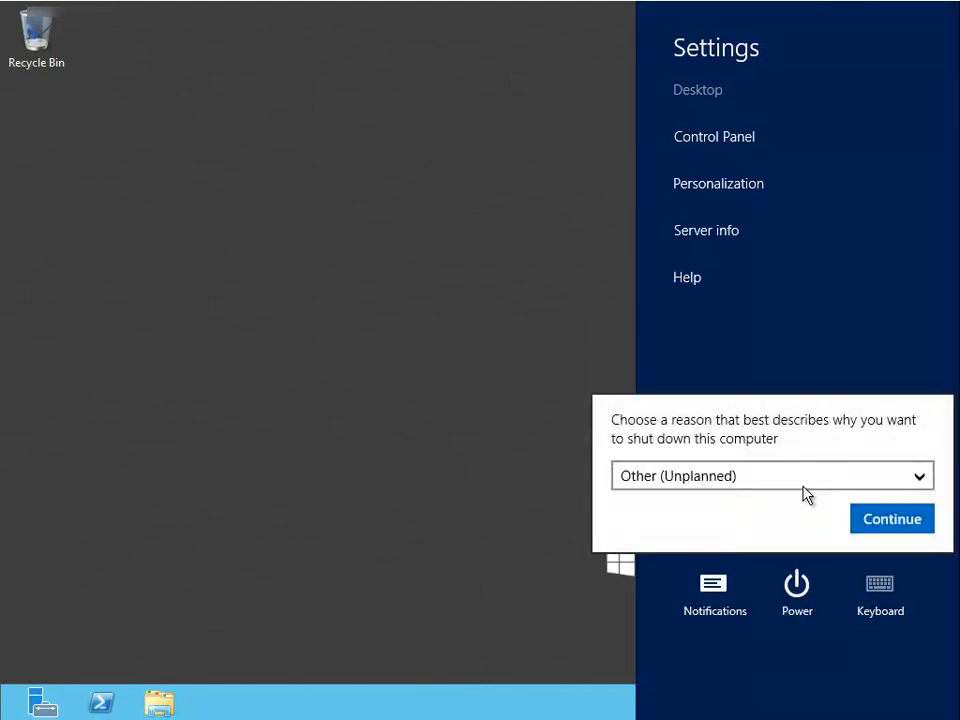
left_click(922, 478)
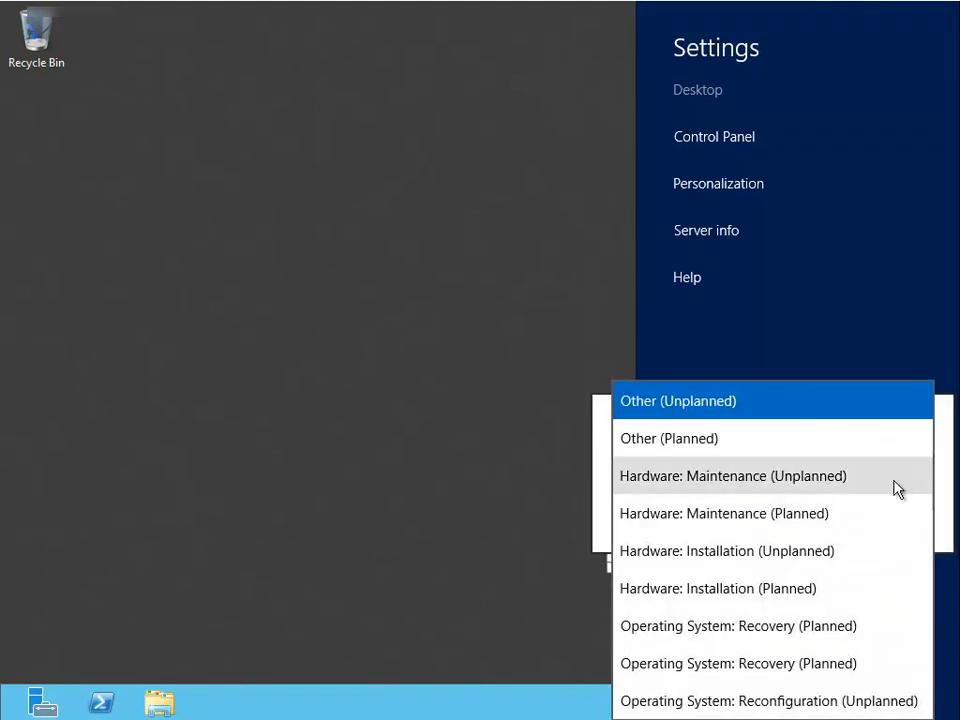
left_click(799, 521)
left_click(889, 527)
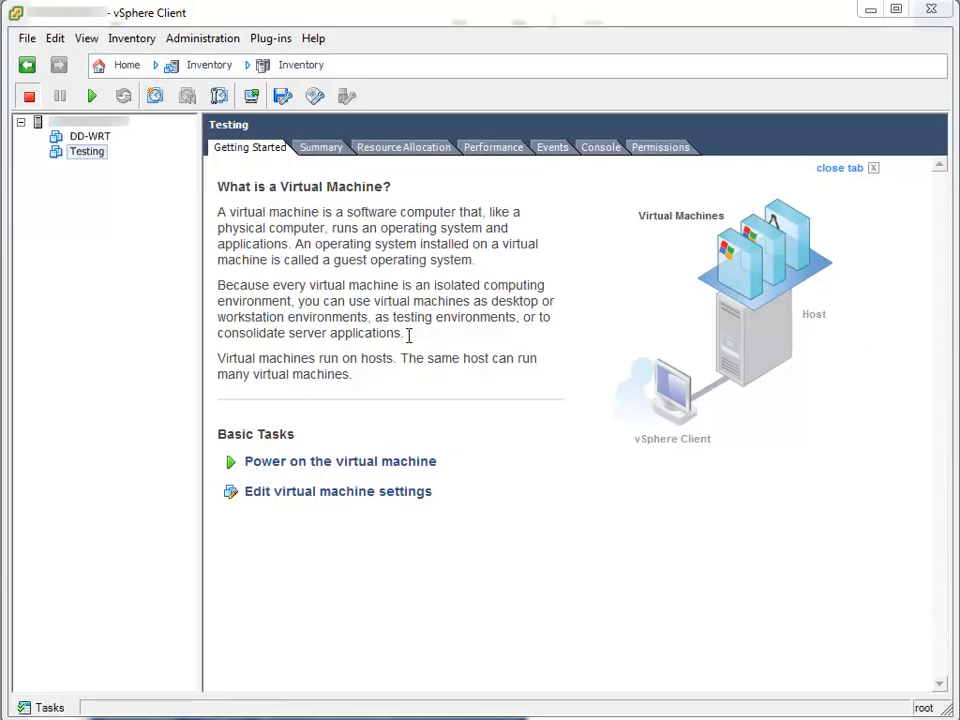
Step: Remove Hard disk 1 (DD-WRT.vmdk) from the Testing virtual machine without deleting its files from disk
right_click(89, 157)
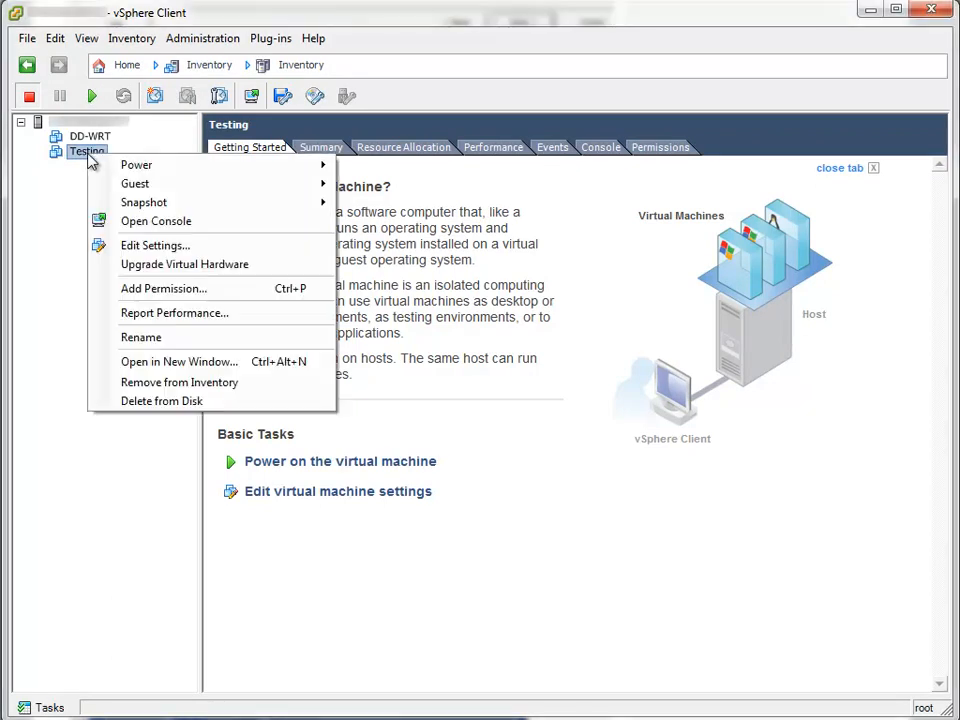
left_click(150, 245)
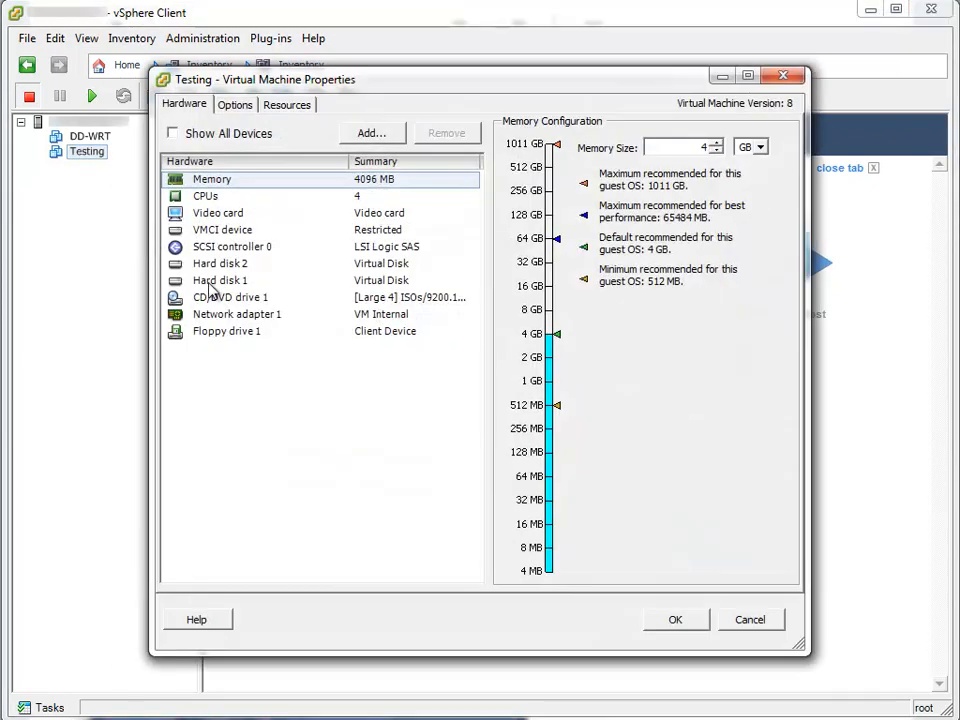
left_click(227, 281)
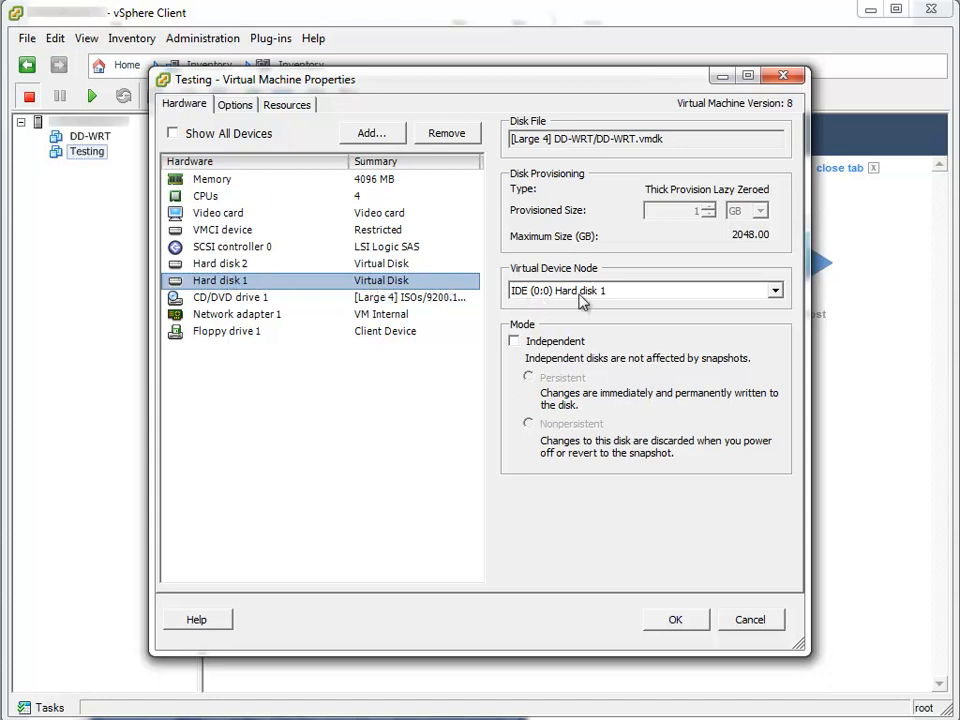
left_click(455, 137)
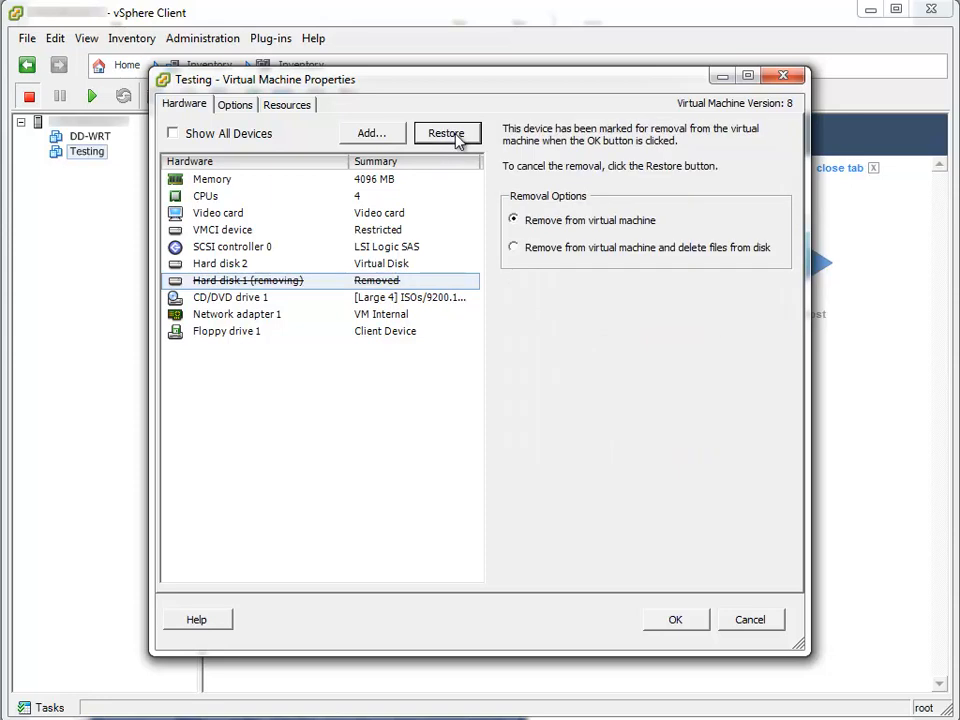
left_click(683, 618)
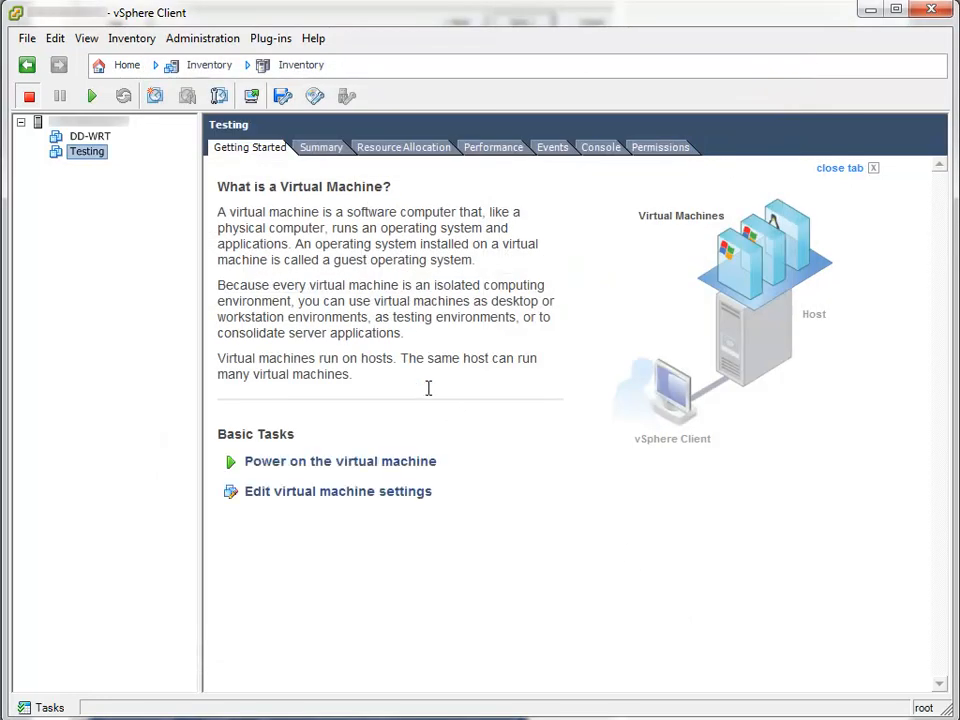
Step: Power on the DD-WRT virtual machine, followed by the Testing virtual machine
left_click(104, 137)
left_click(92, 97)
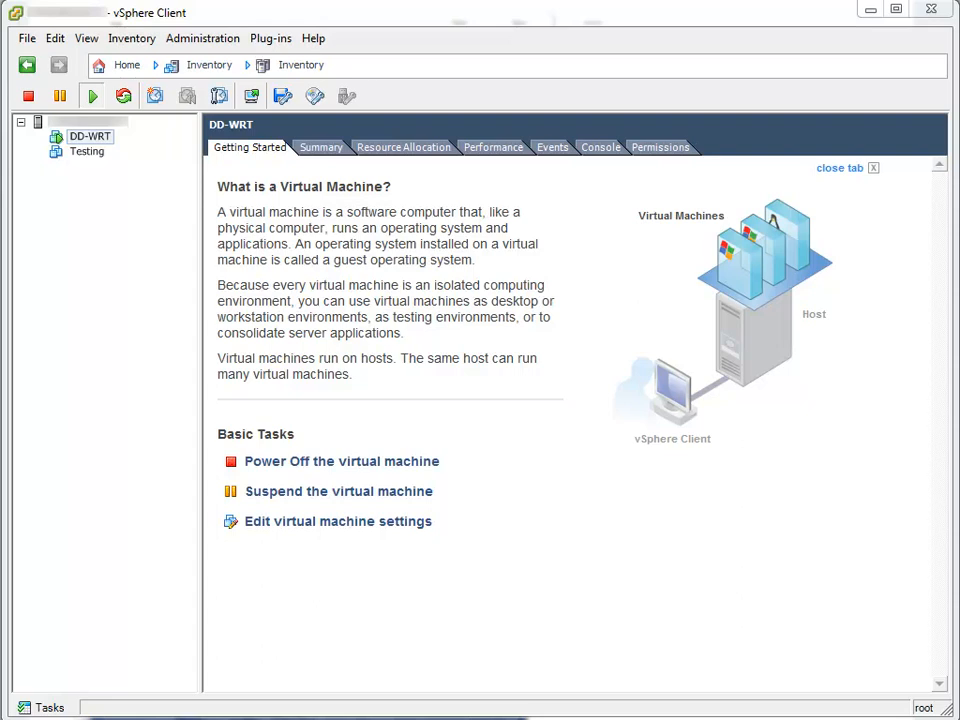
left_click(88, 154)
left_click(93, 99)
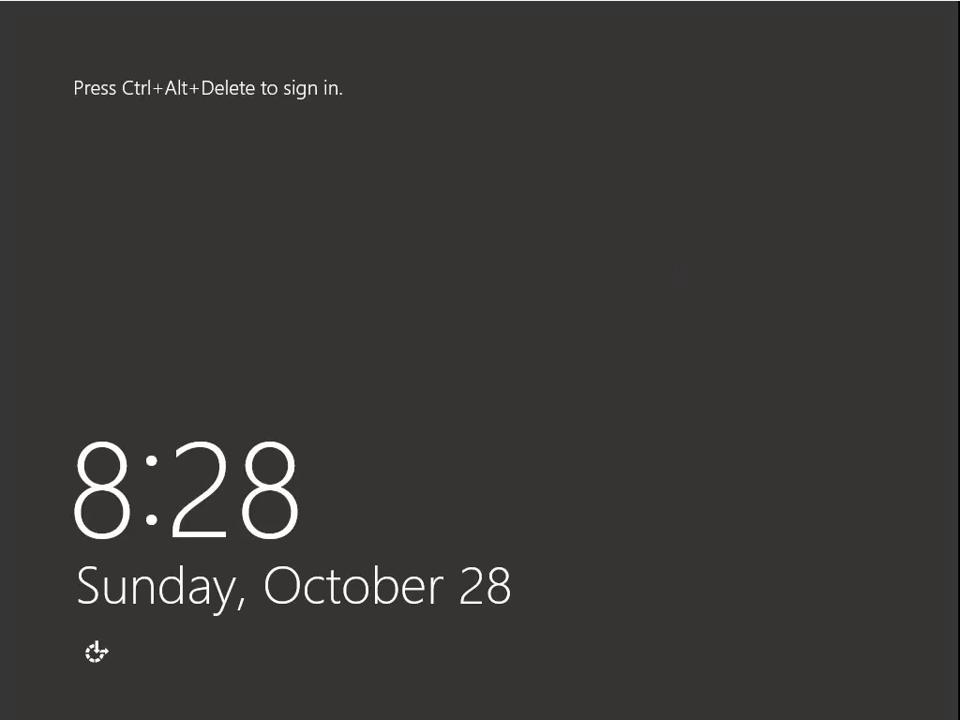
Step: Sign in to Windows on the Testing machine with the Administrator account password
left_click(120, 2)
mouse_move(133, 4)
left_click(390, 17)
type("•••••••")
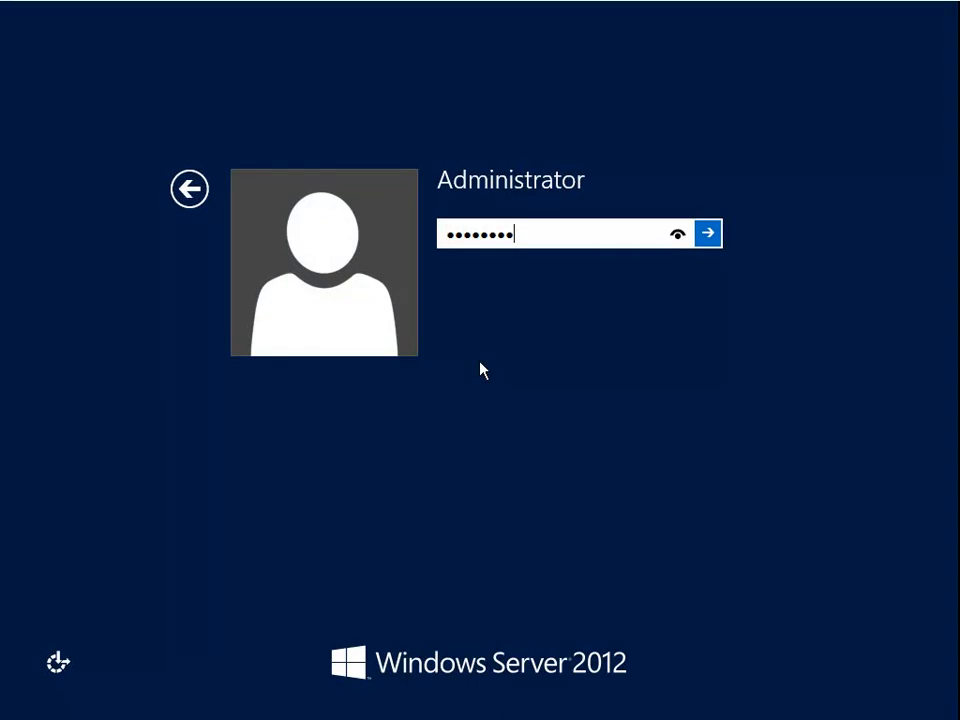
key("Return")
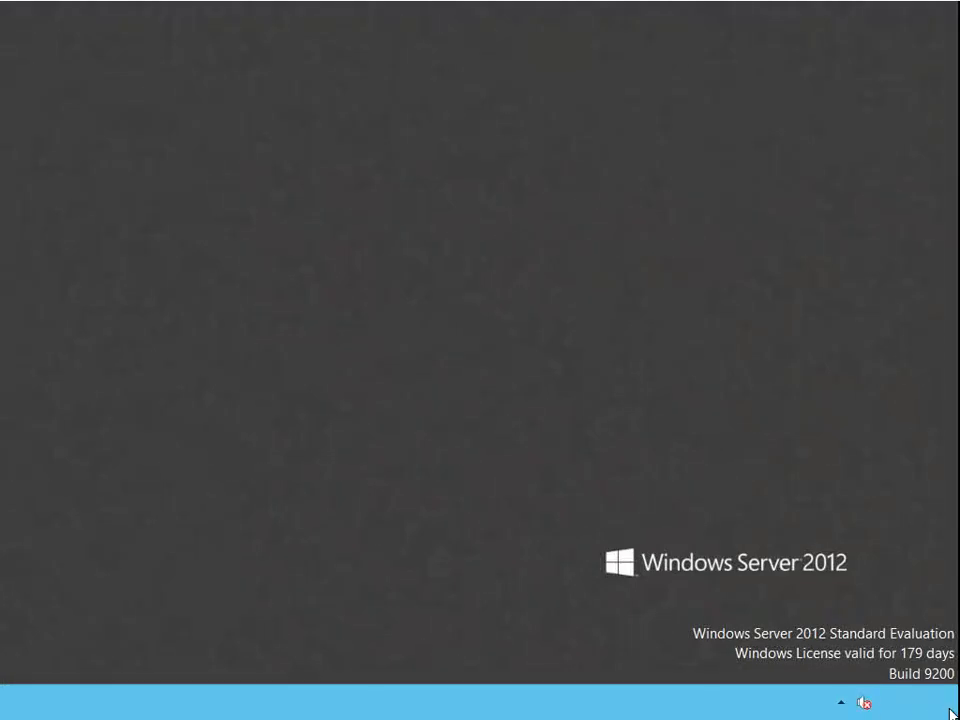
Step: Run ipconfig /all in a Command Prompt and examine the network adapter's IPv4 address, default gateway and DHCP server
mouse_move(934, 617)
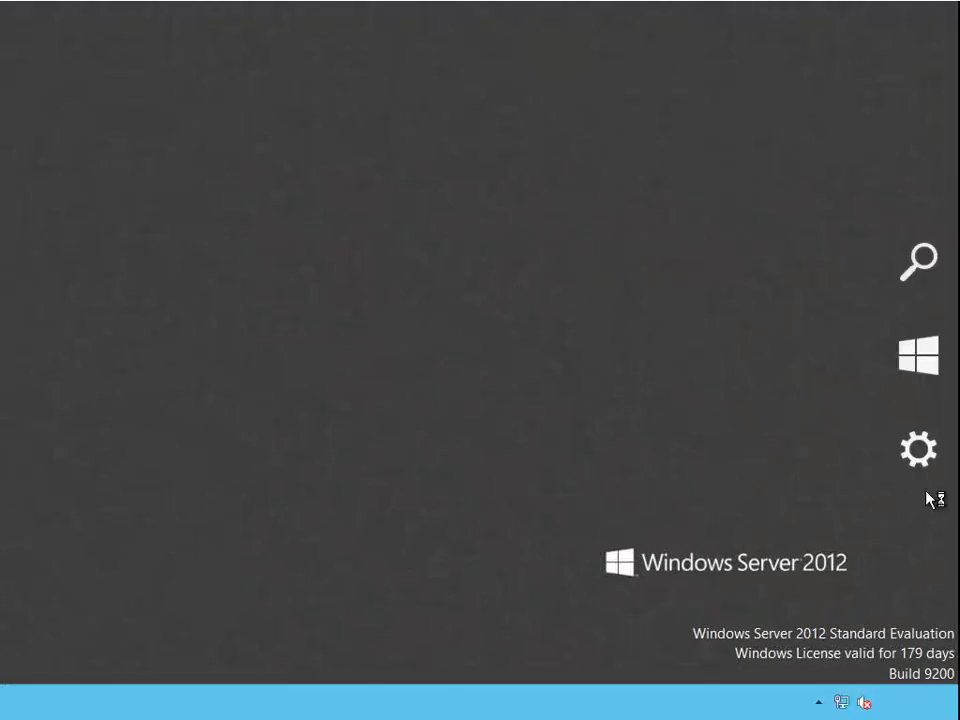
left_click(910, 358)
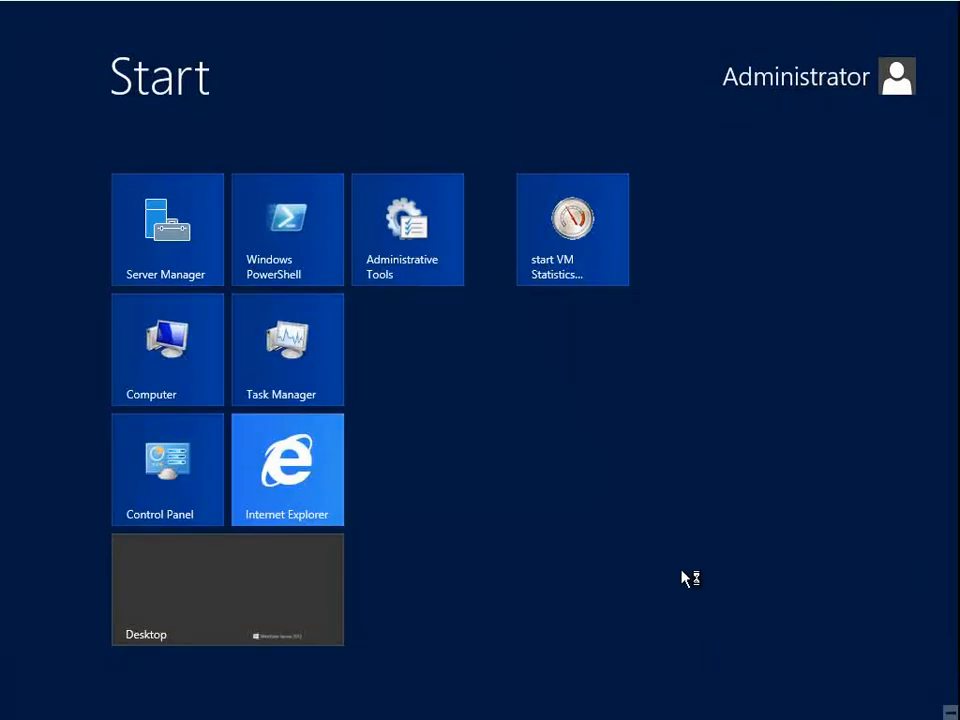
right_click(686, 578)
left_click(895, 670)
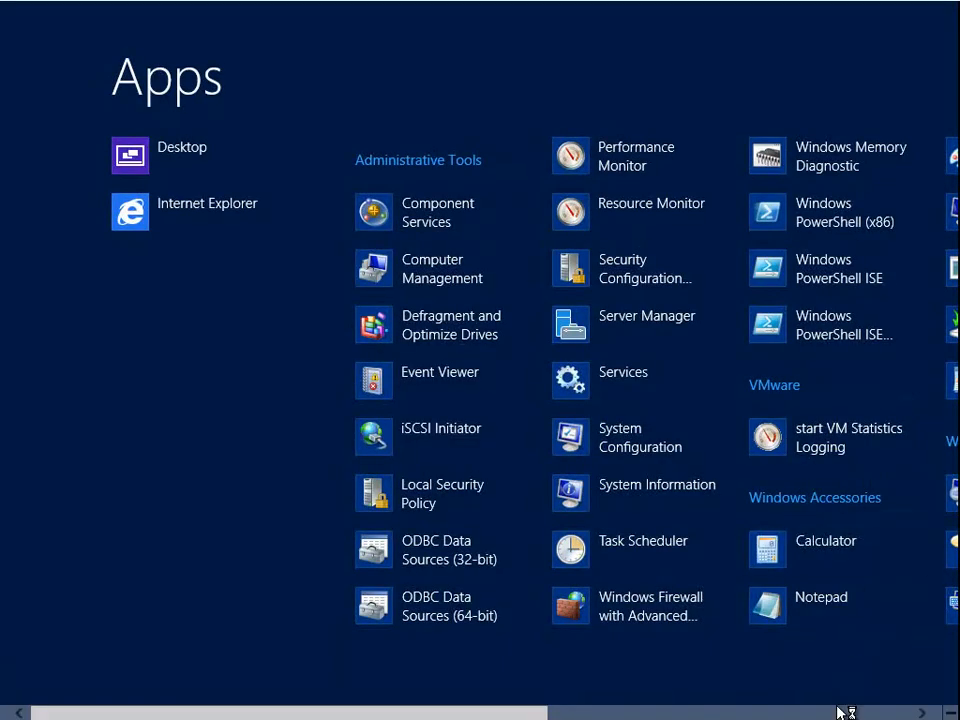
scroll(843, 712, "right", 5)
left_click(527, 279)
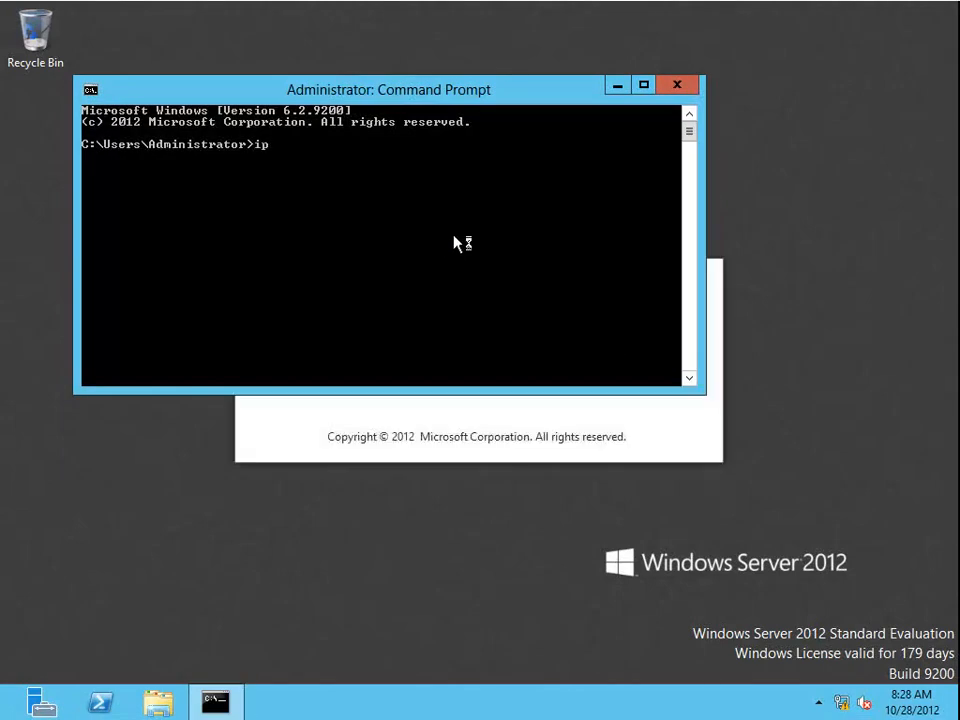
type("ipconfig /all")
key("Return")
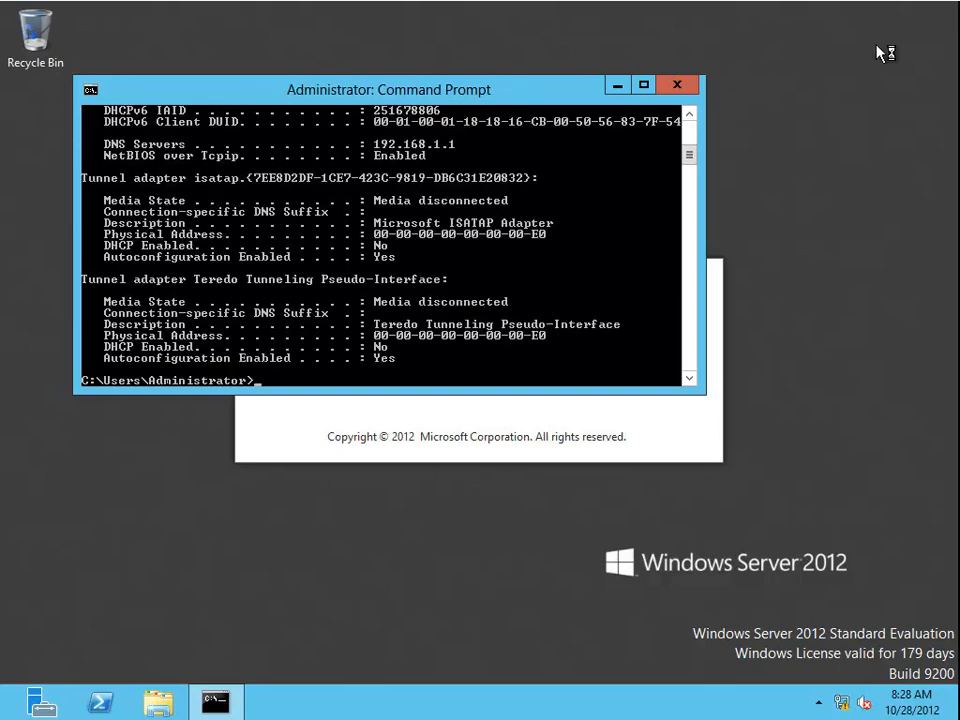
left_click(690, 114)
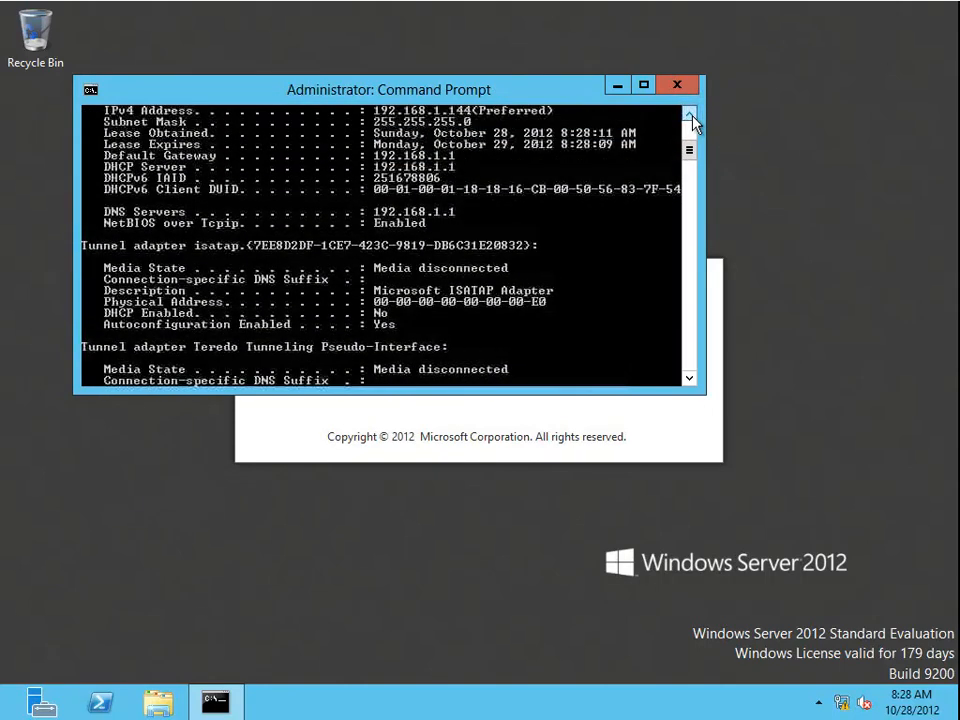
left_click(690, 114)
left_click(690, 114)
left_click(690, 114)
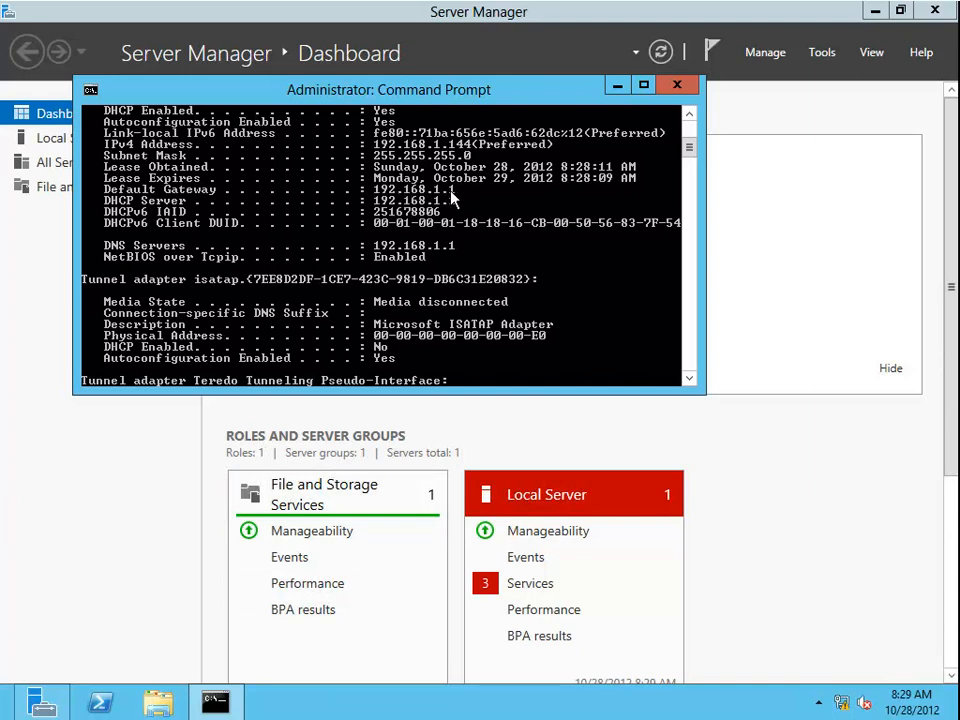
Step: Open the DD-WRT control panel at 192.168.1.1 in Internet Explorer
mouse_move(955, 712)
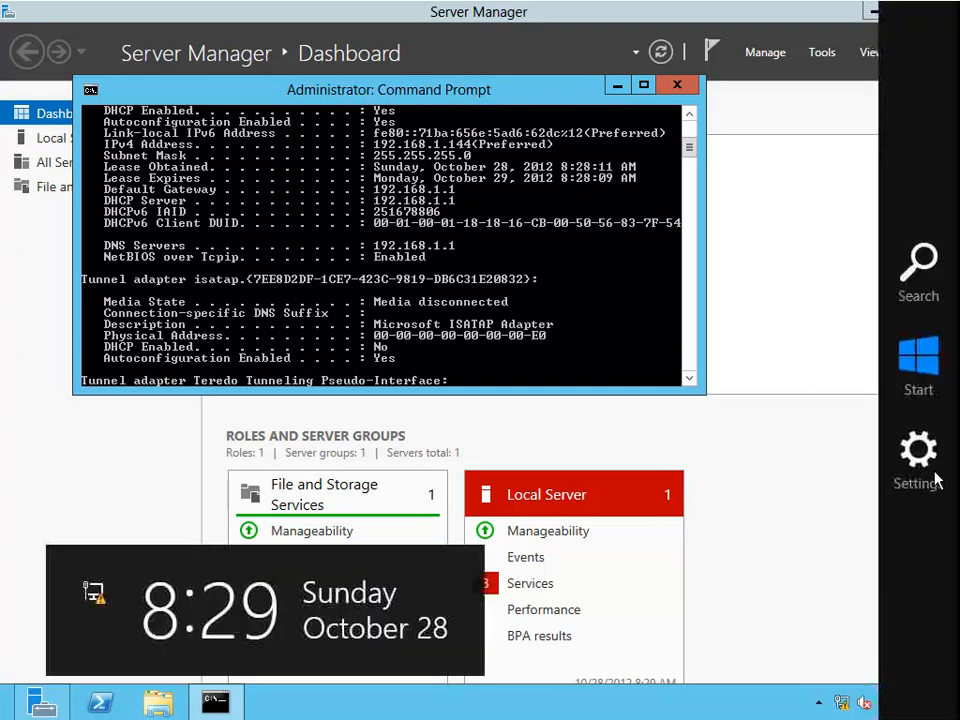
left_click(853, 356)
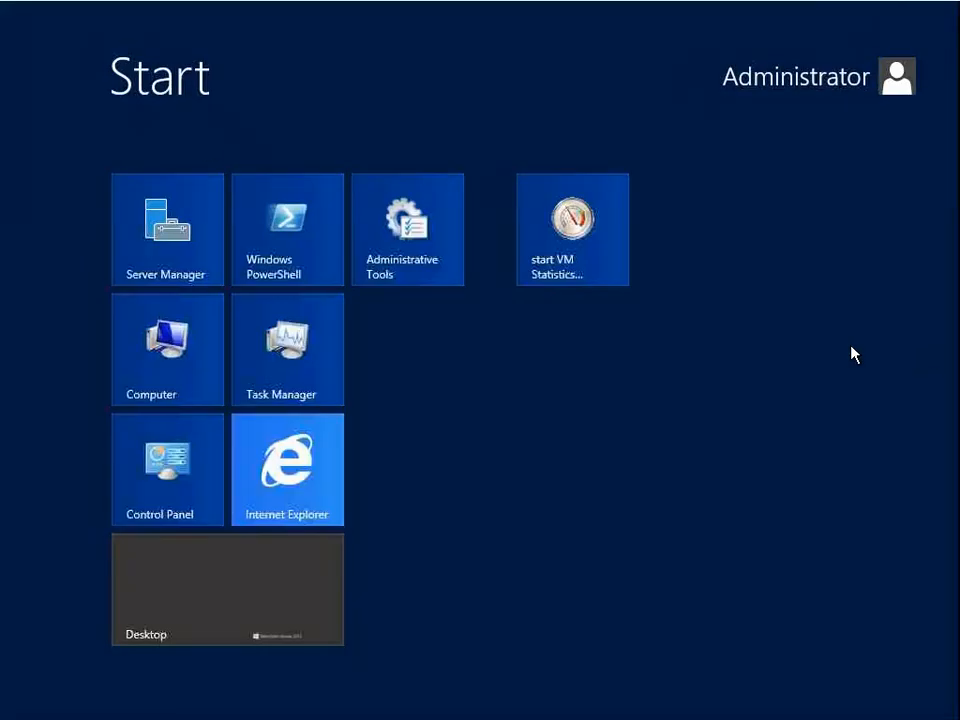
left_click(301, 491)
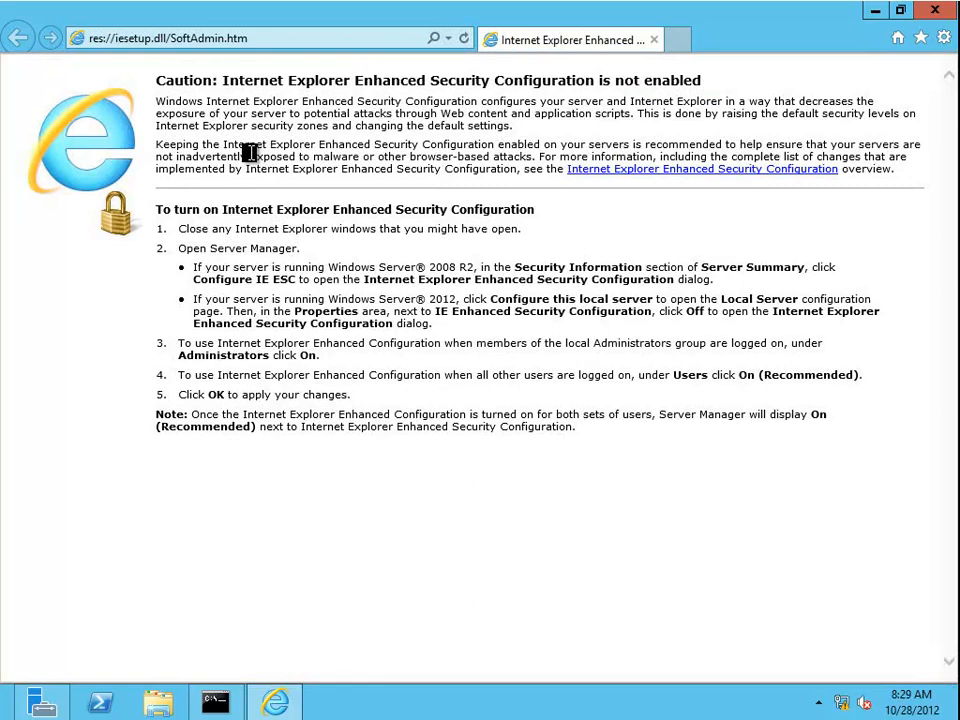
left_click(188, 39)
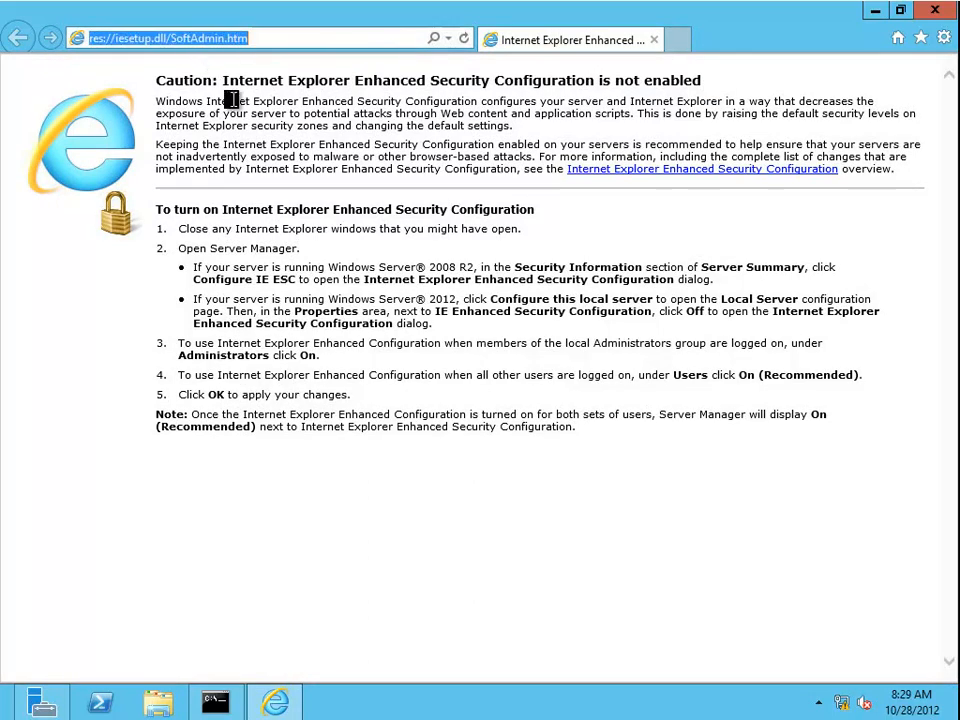
type("192.168.1.1/")
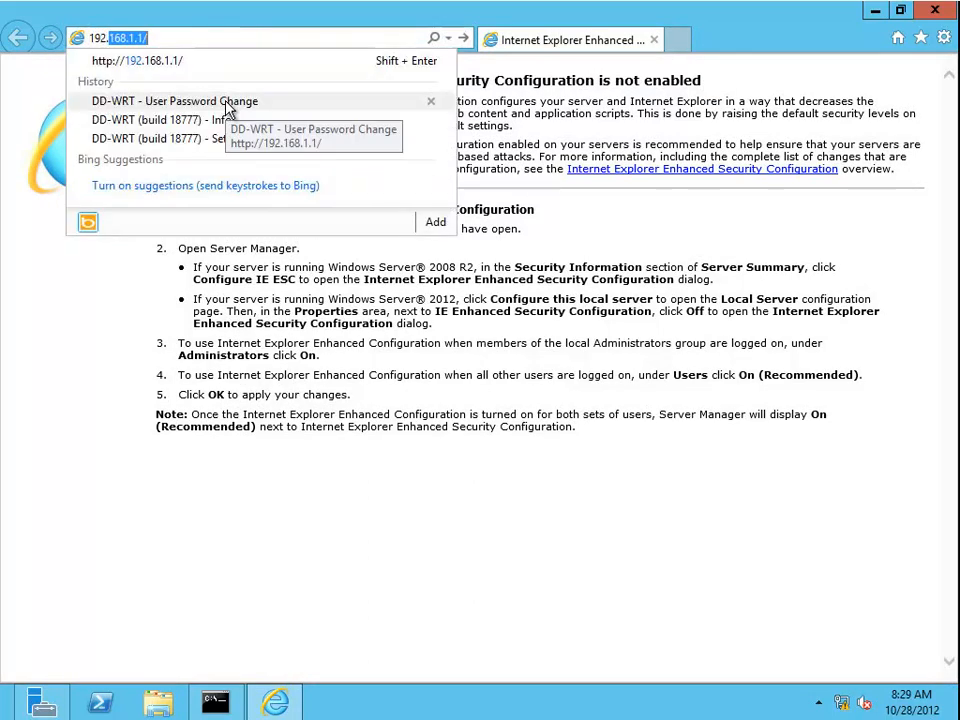
left_click(228, 102)
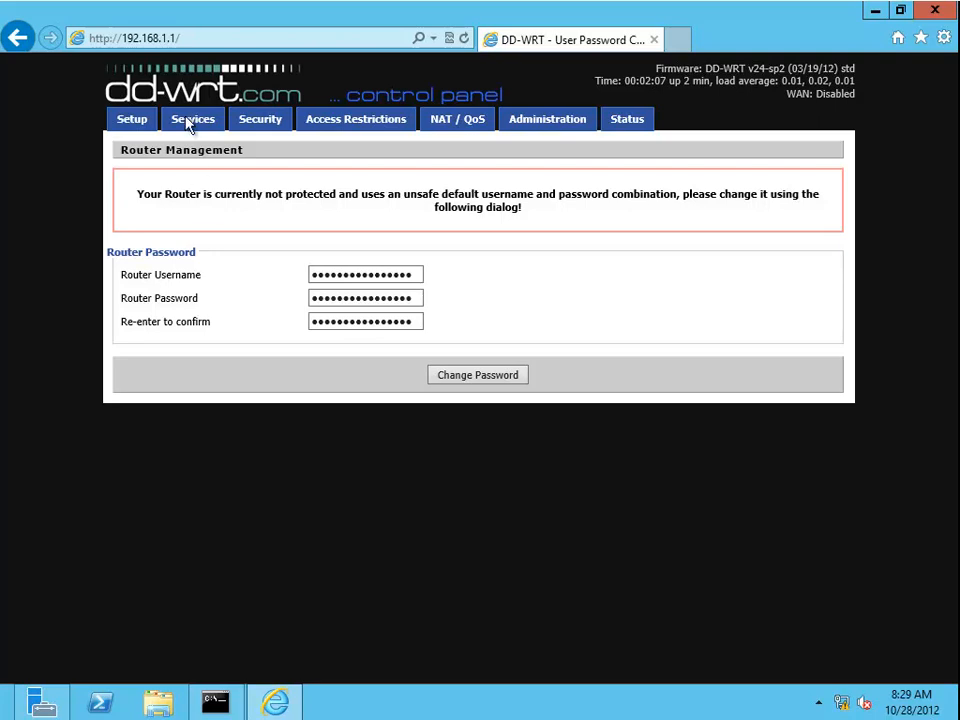
Step: Change the router's default login by entering a new router username and password, including the password confirmation
left_click_drag(418, 274, 159, 274)
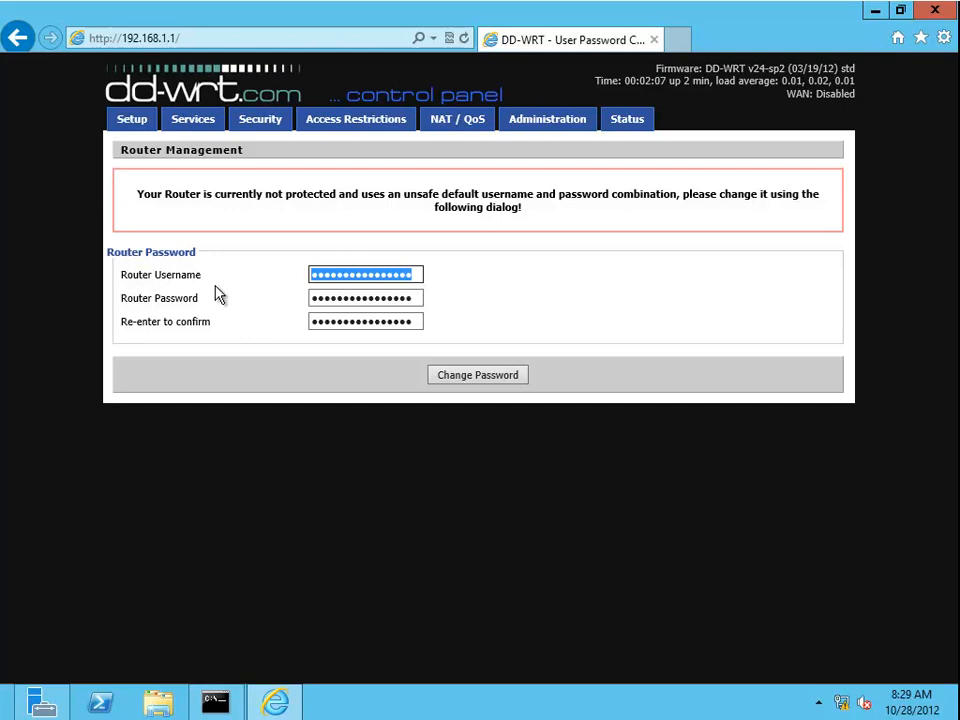
type("•")
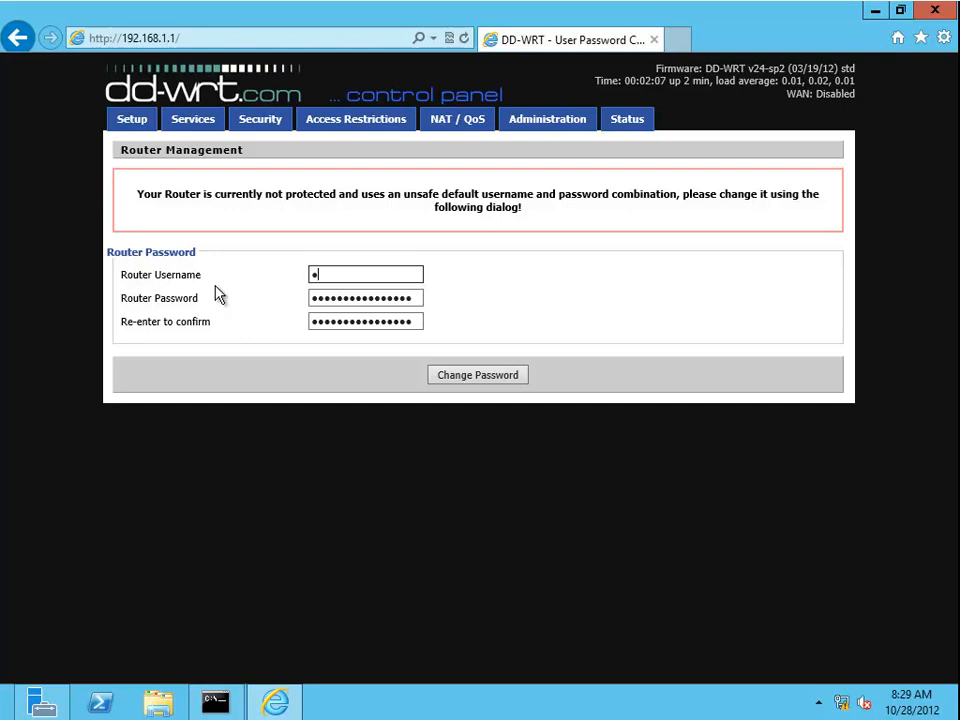
type("••••••")
key("Tab")
type("•")
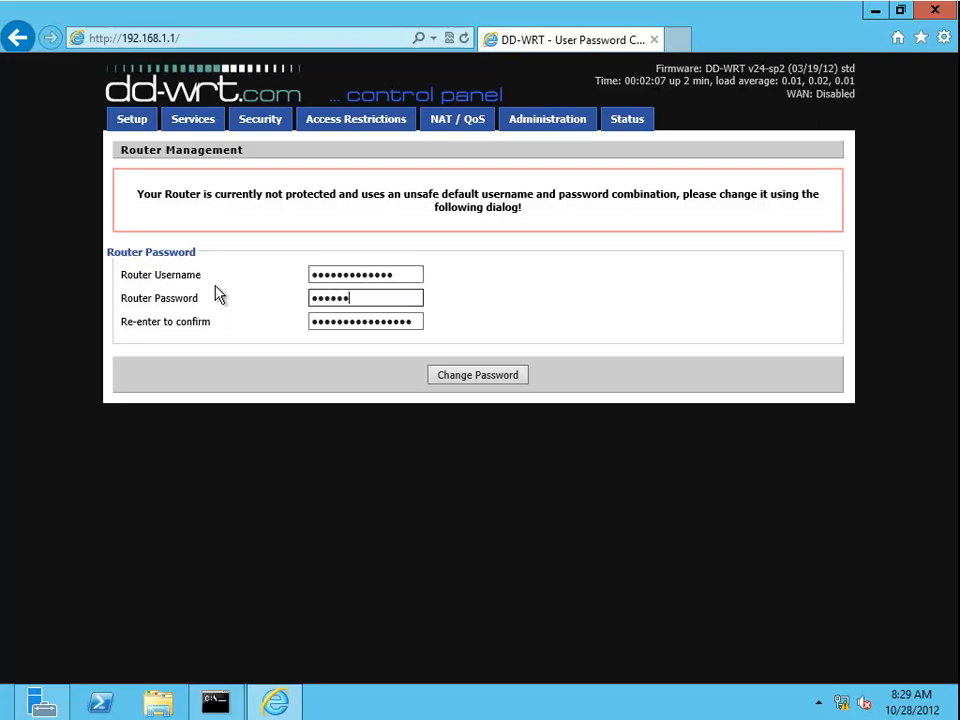
type("•••••••")
key("Tab")
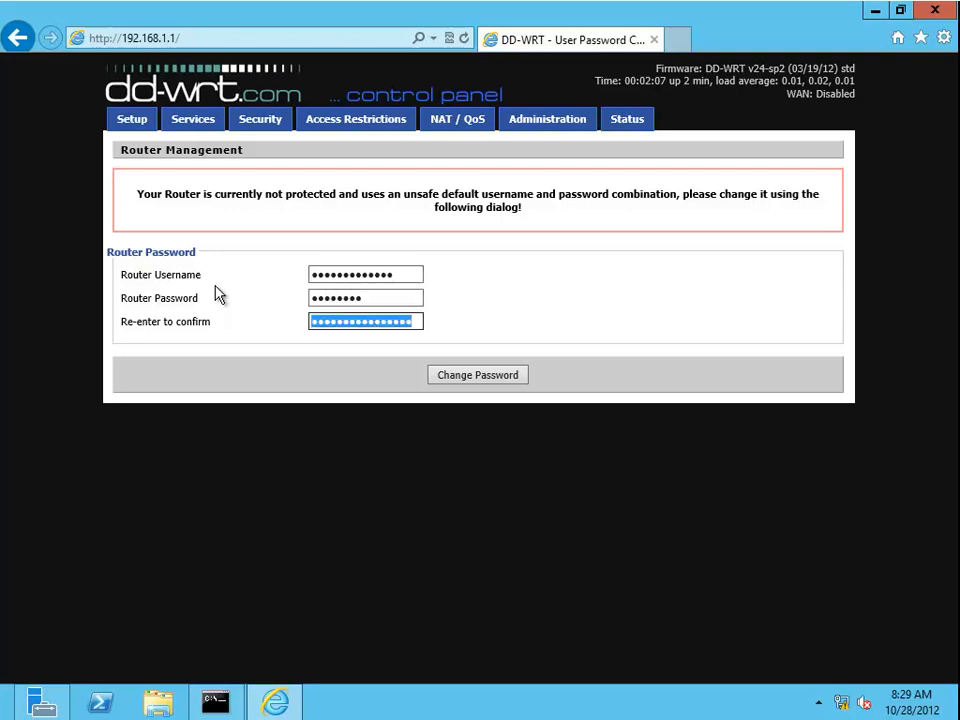
type("•••")
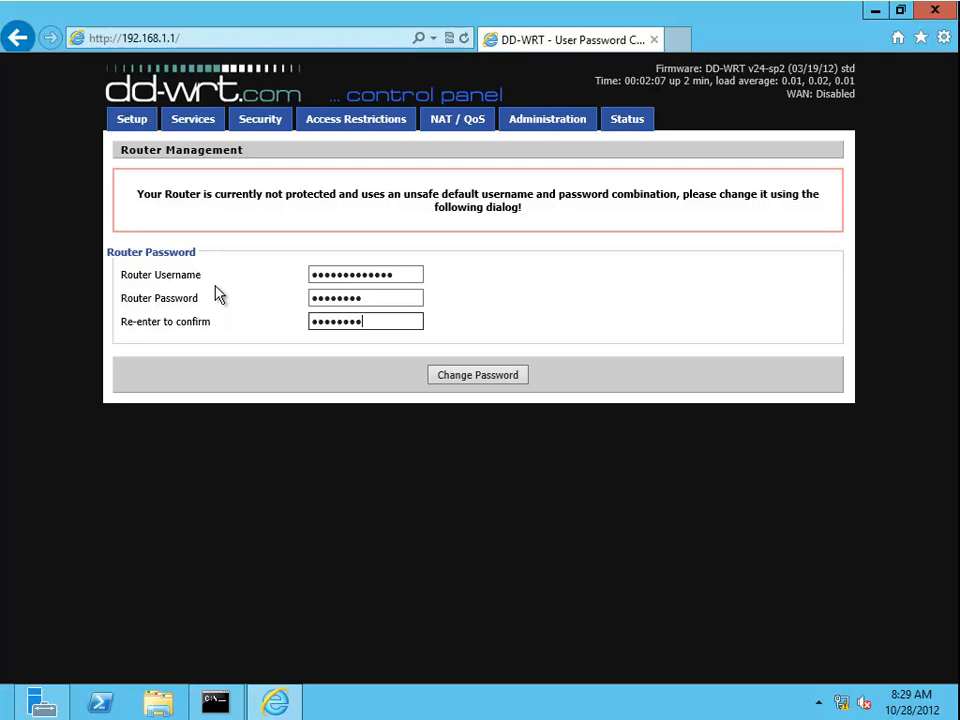
left_click(484, 380)
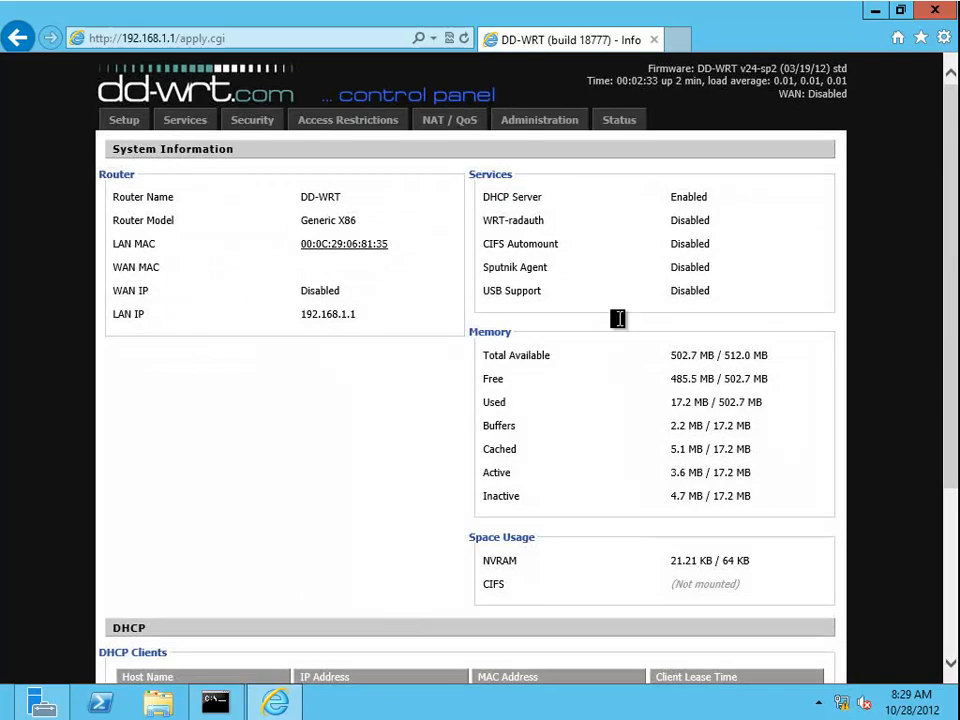
Step: Open the router's basic setup page, signing in with the Administrator username and router password, and close the Command Prompt
left_click(123, 120)
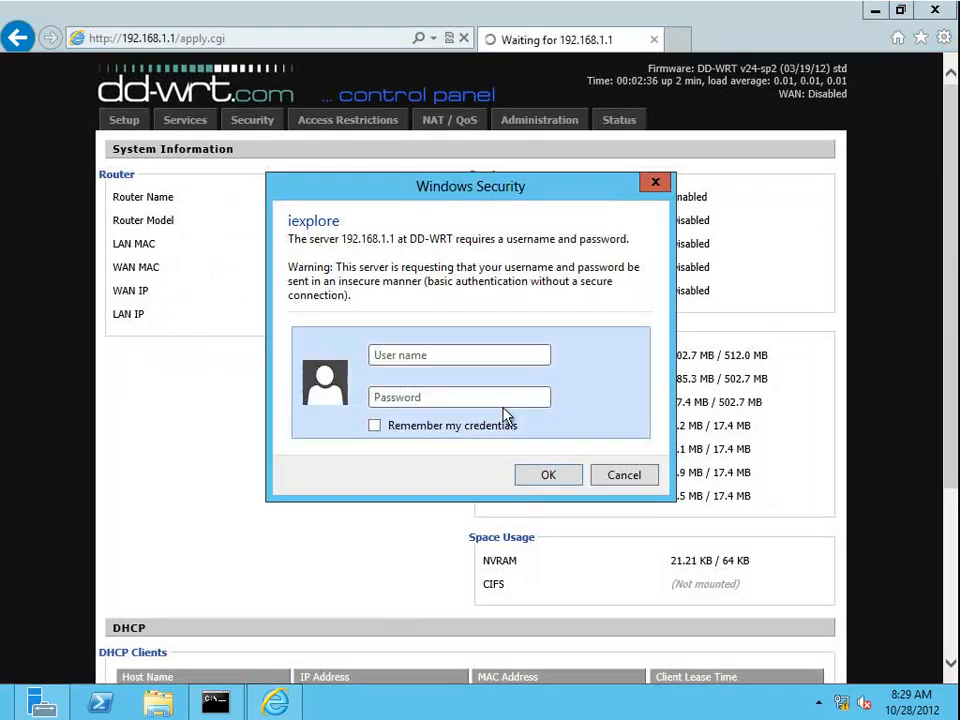
left_click(440, 358)
type("Administra")
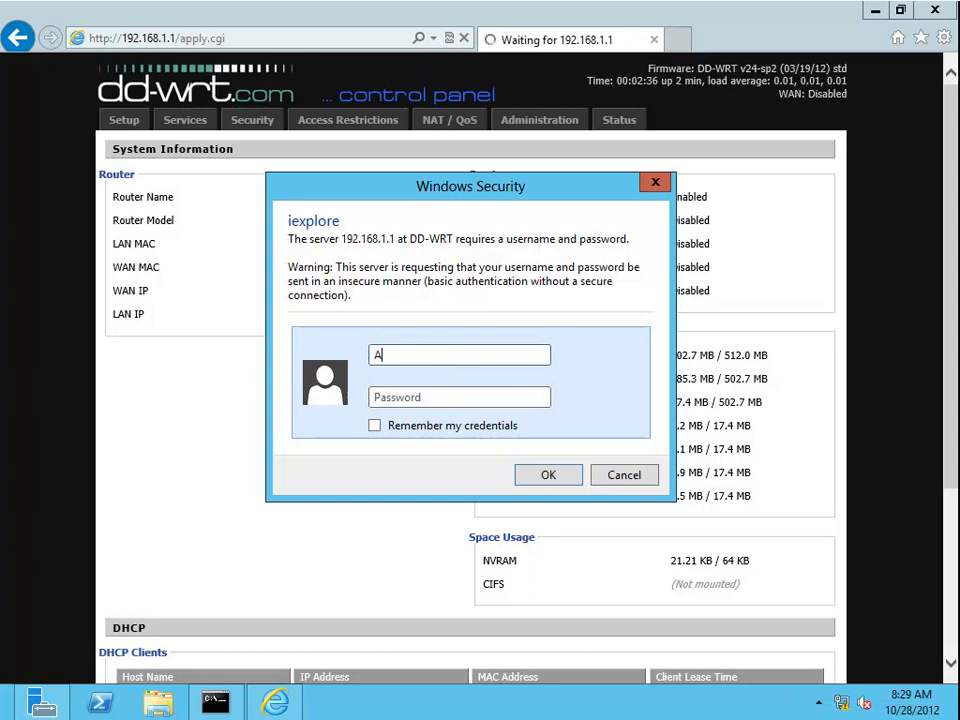
type("tor")
key("Tab")
type("*********")
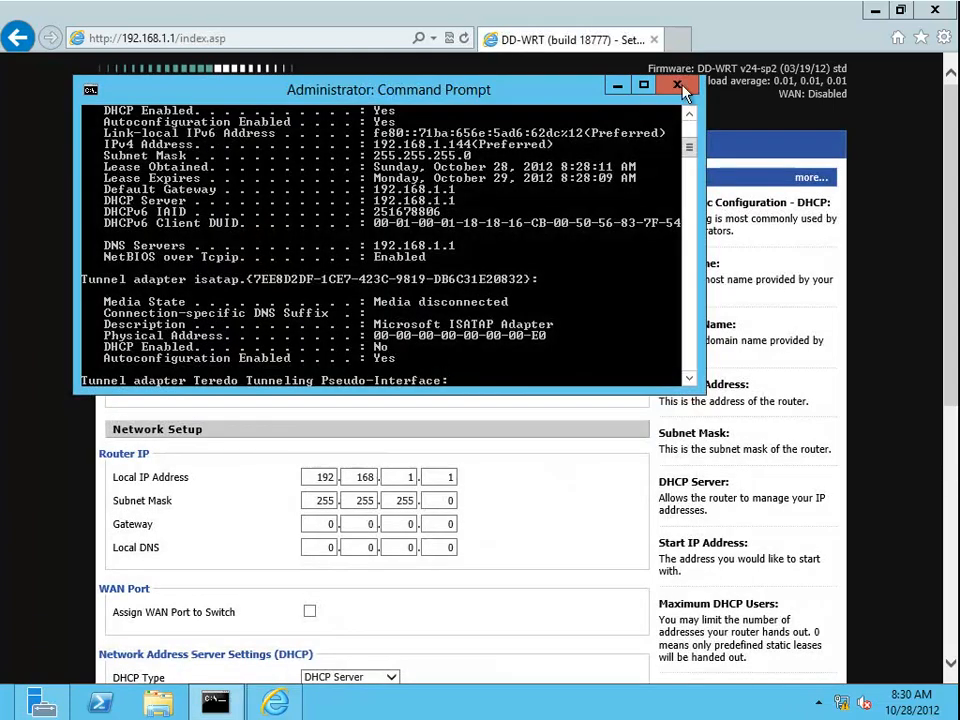
left_click(677, 84)
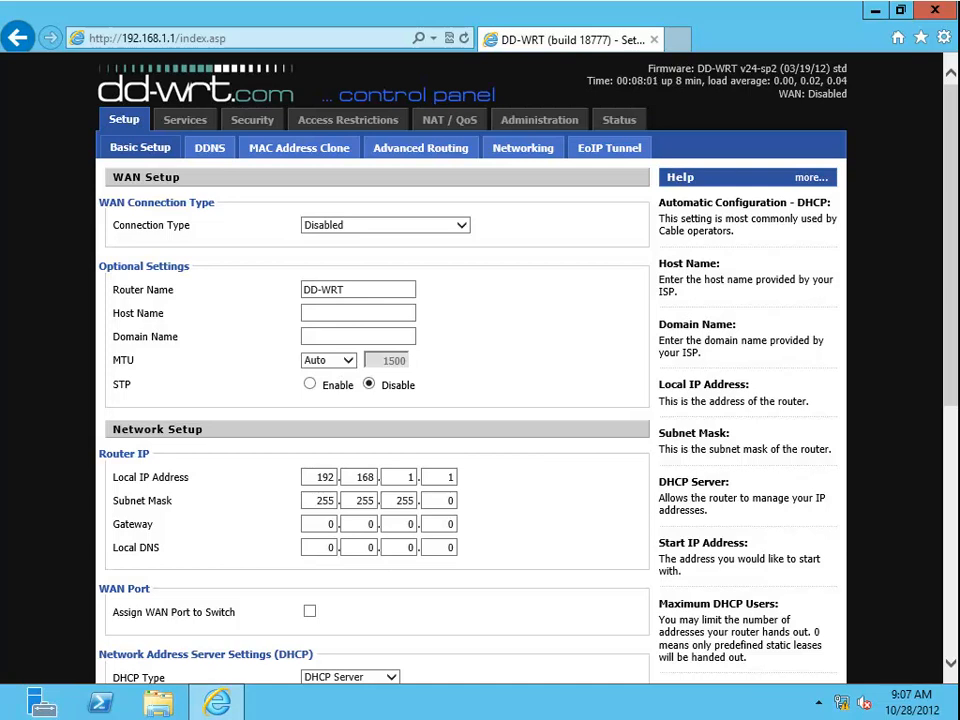
Step: Set the WAN connection type to Static IP and enter the WAN IP address
left_click(463, 227)
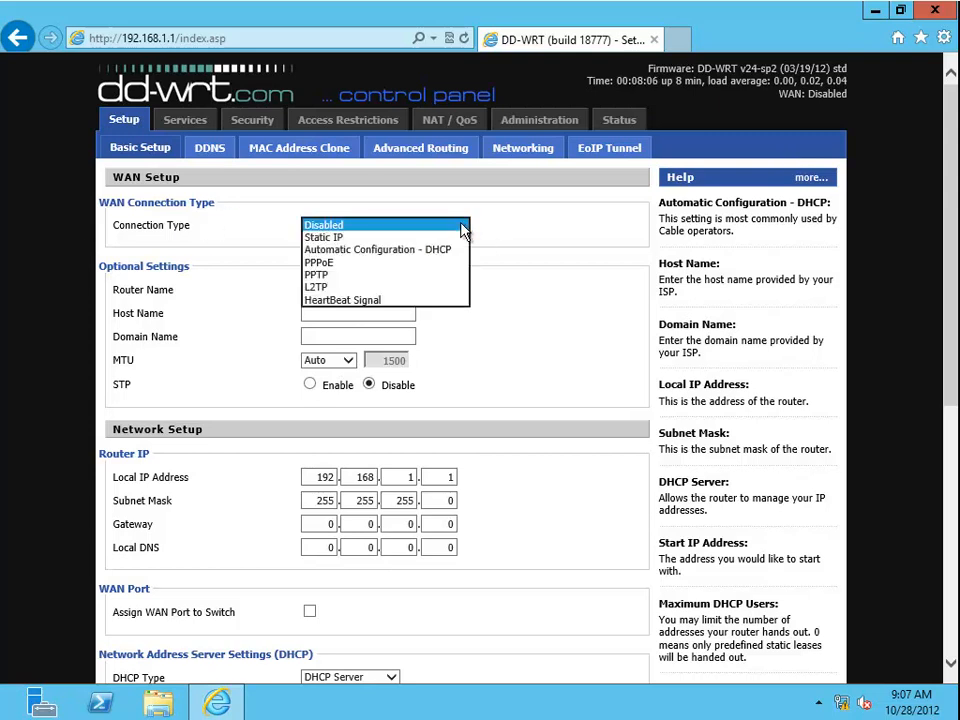
left_click(366, 239)
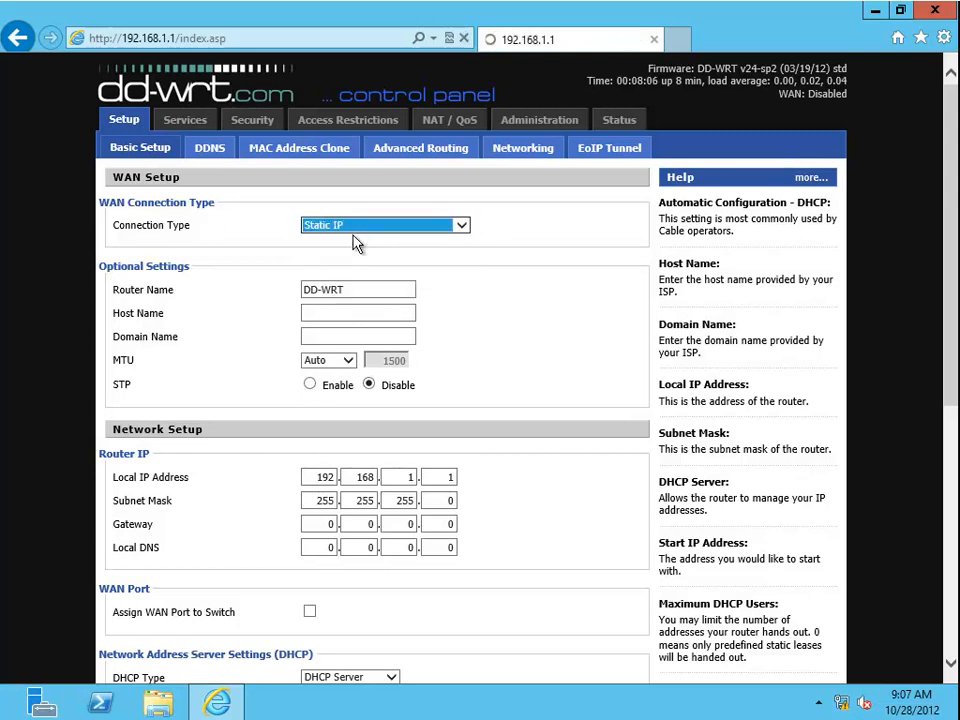
double_click(324, 248)
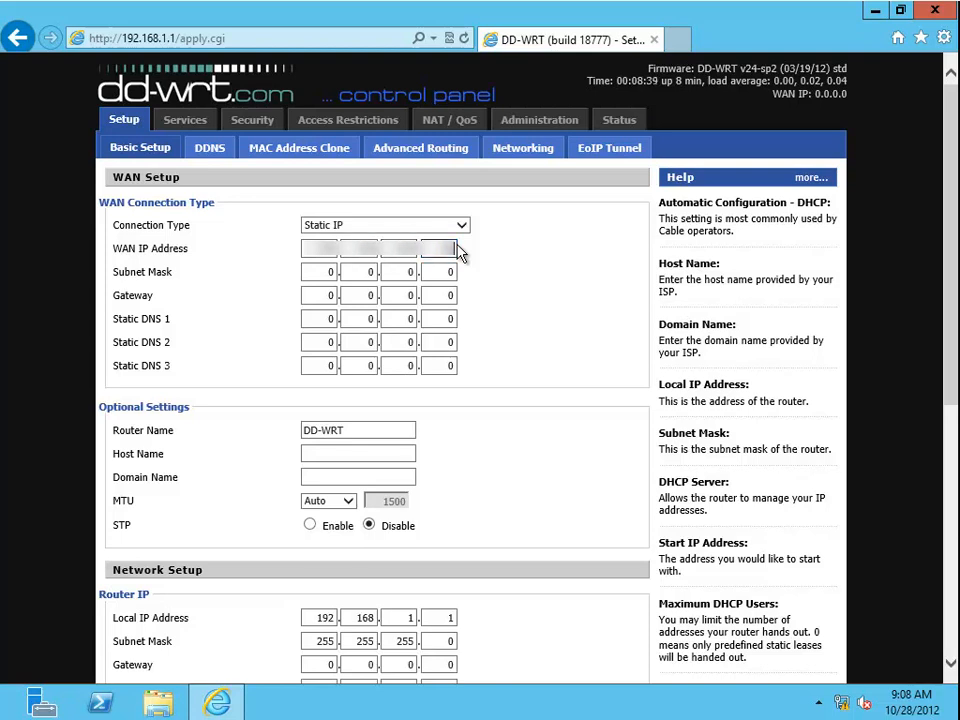
Step: Set the WAN subnet mask to 255.255.255.0
key("Tab")
type("255")
key("Tab")
type("255")
key("Tab")
type("255")
key("Tab")
key("Tab")
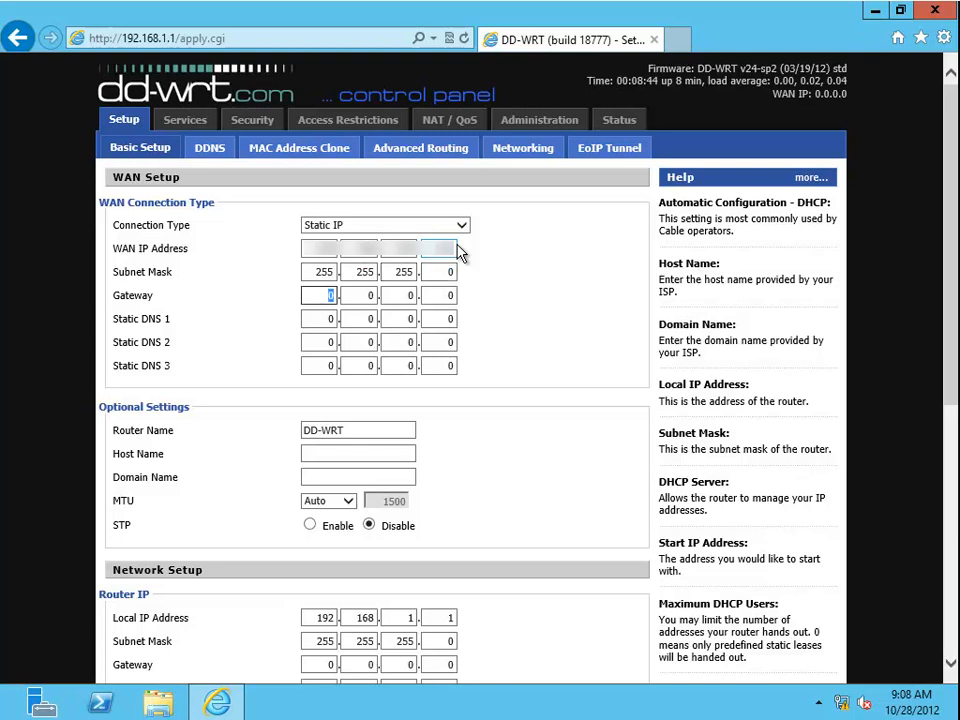
Step: Enter the gateway address for the static WAN connection
type("***")
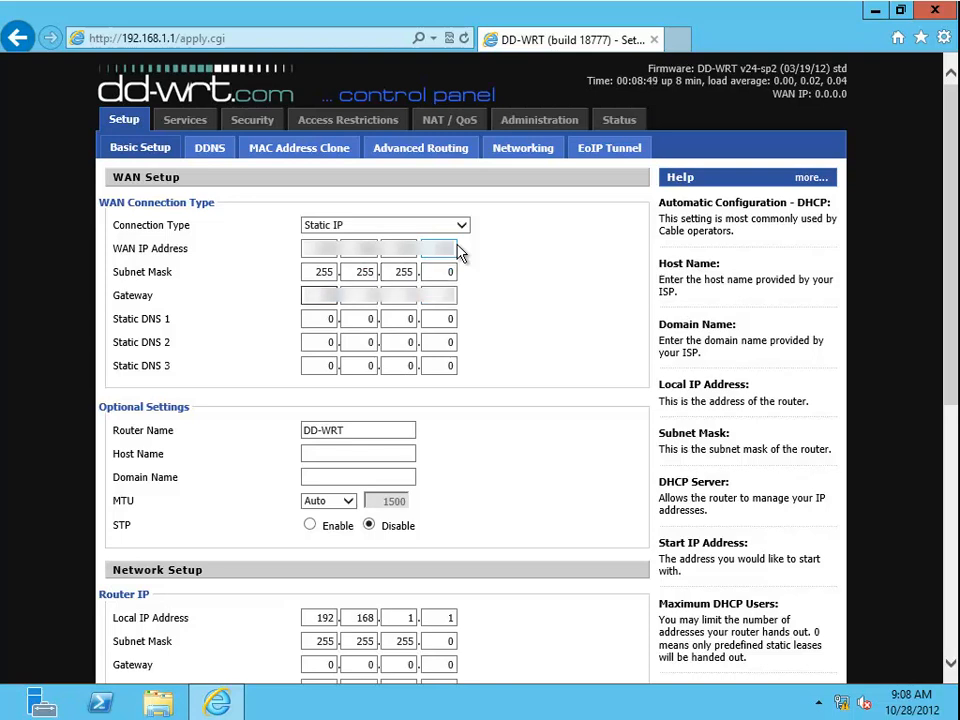
key("Tab")
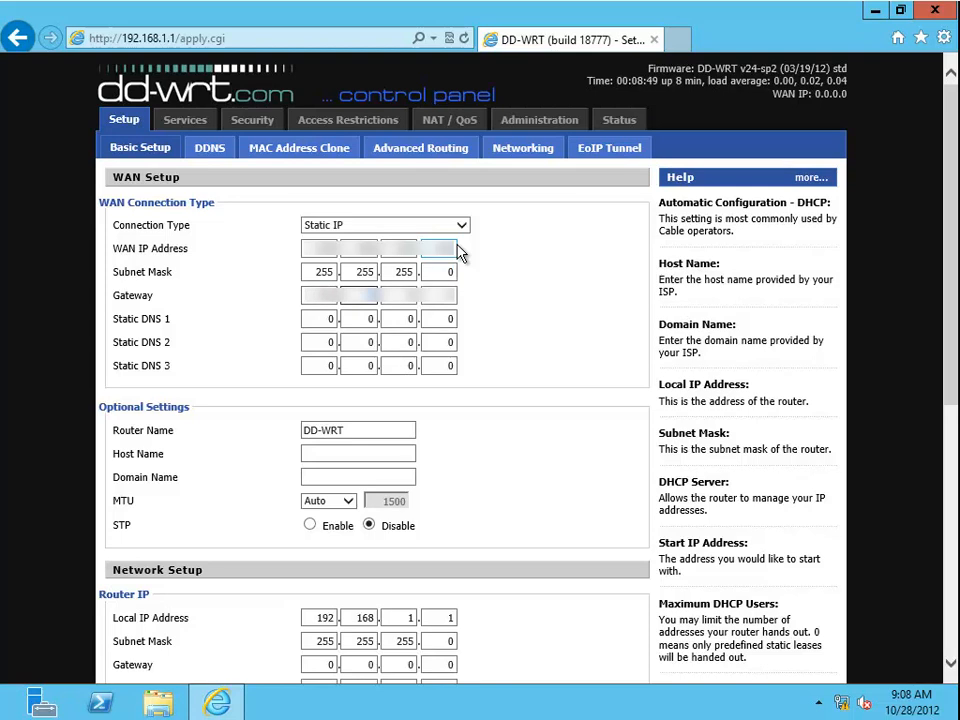
type("***")
key("Tab")
type("***")
key("Tab")
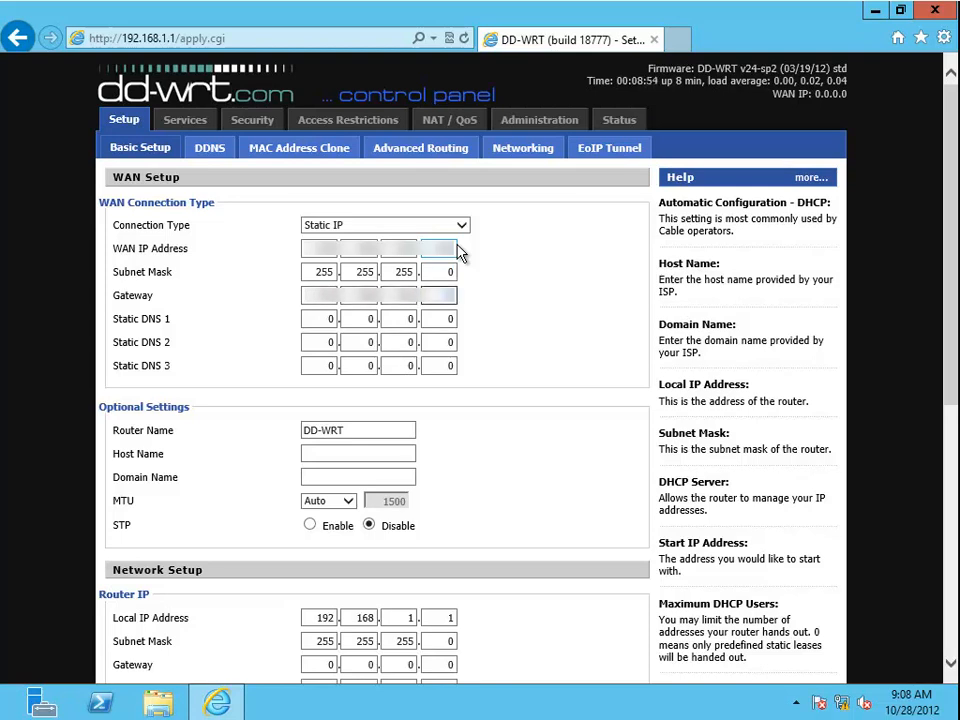
Step: Enter the primary DNS server address in Static DNS 1
key("Tab")
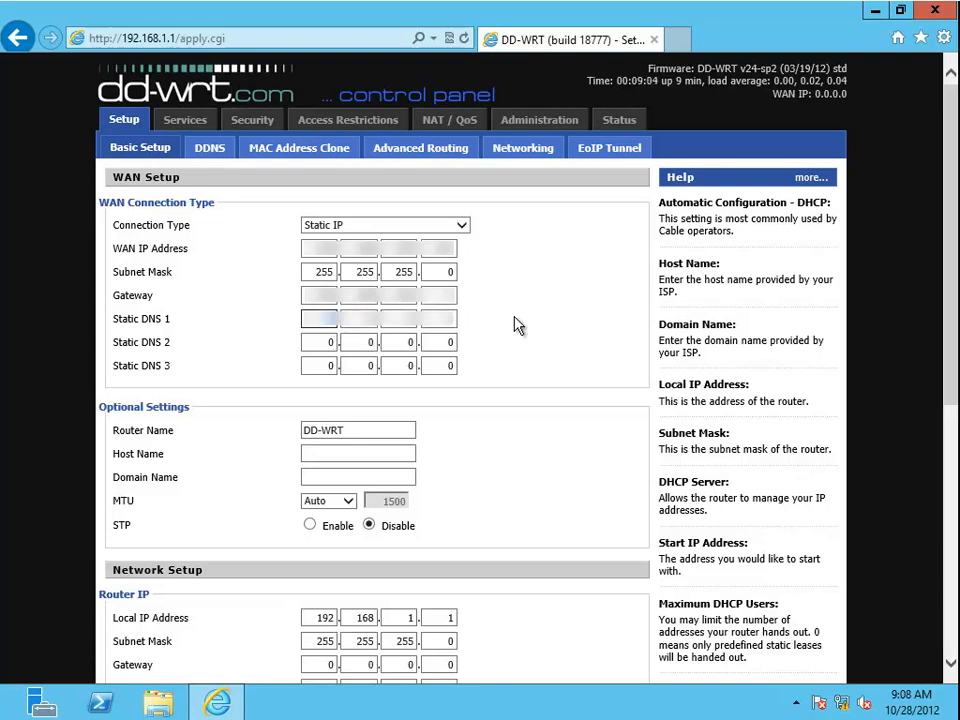
key("Tab")
type("**")
key("Tab")
key("Tab")
key("Tab")
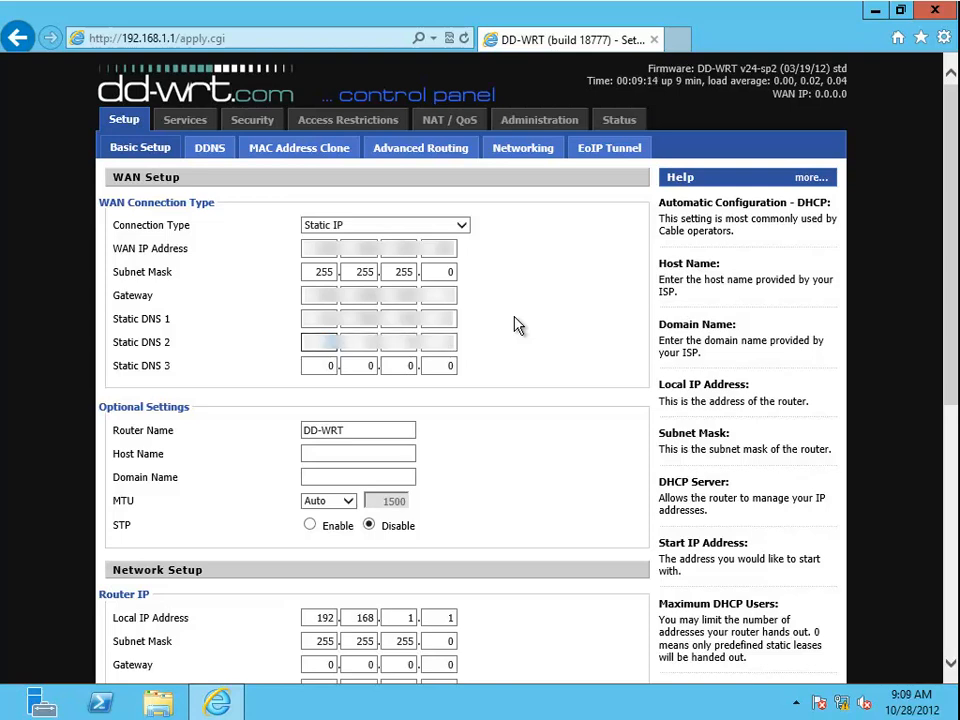
Step: Enter the secondary DNS server address in Static DNS 2 and save the basic setup settings
type("68")
key("Tab")
type("105")
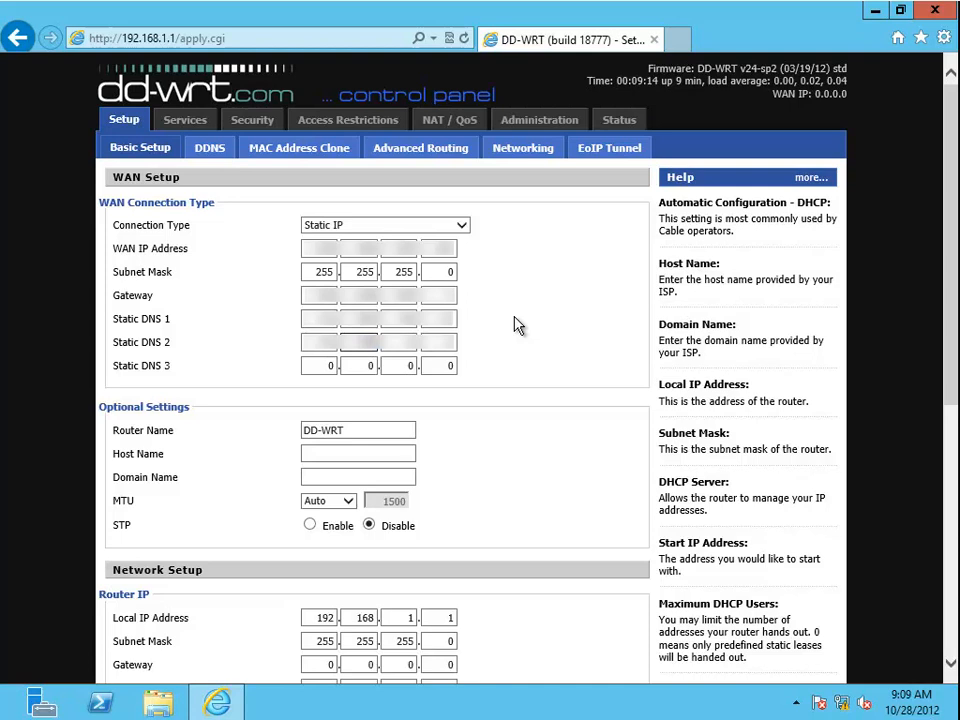
key("Tab")
type("29")
key("Tab")
type("11")
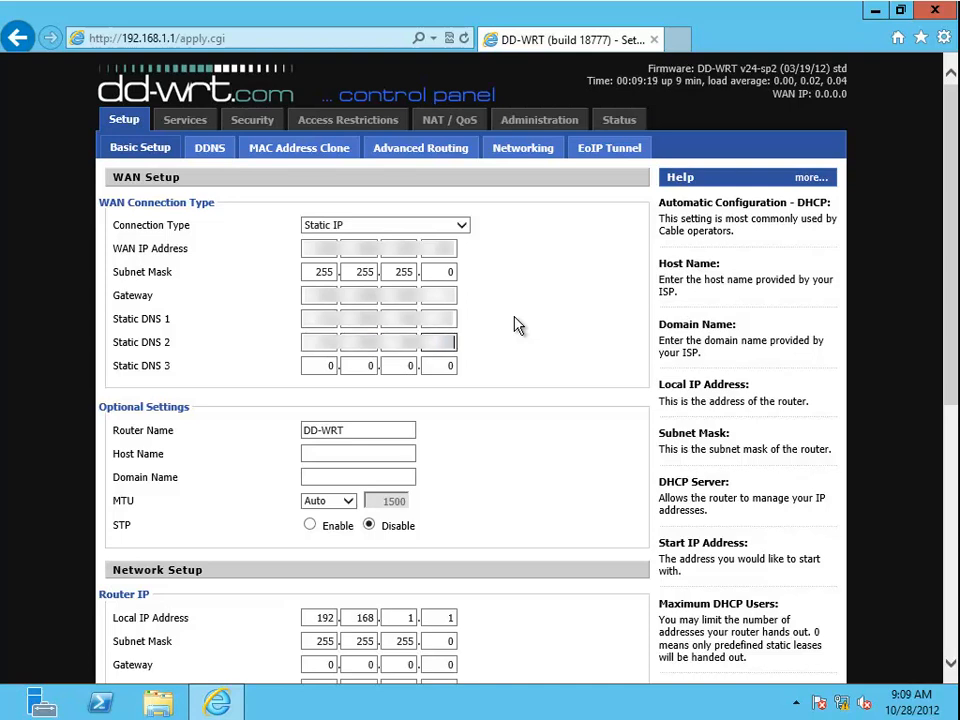
left_click_drag(945, 251, 948, 530)
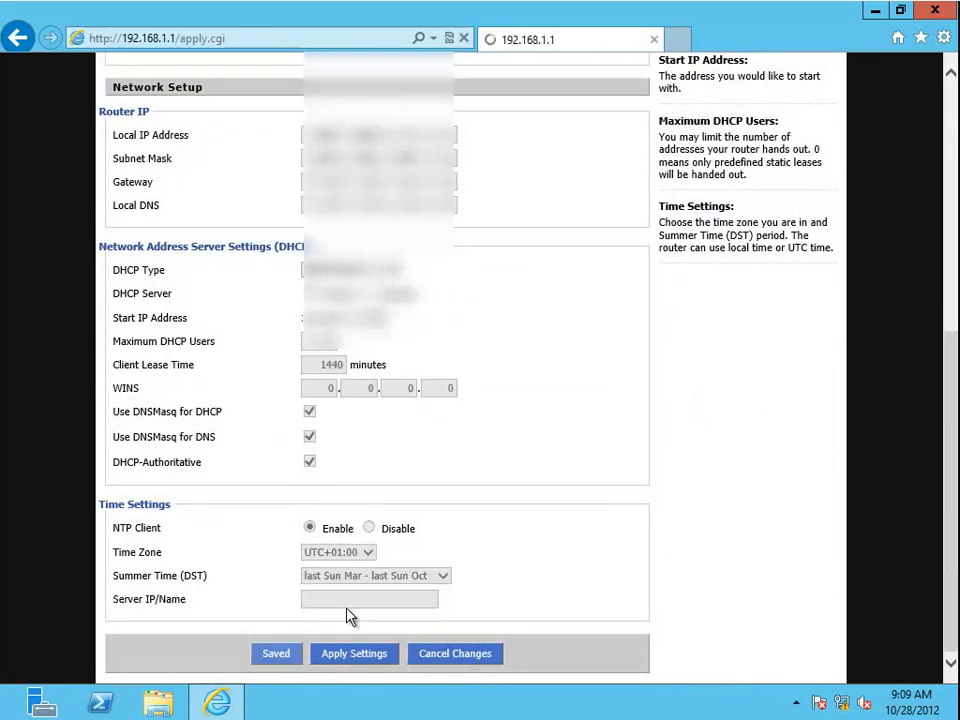
left_click(289, 653)
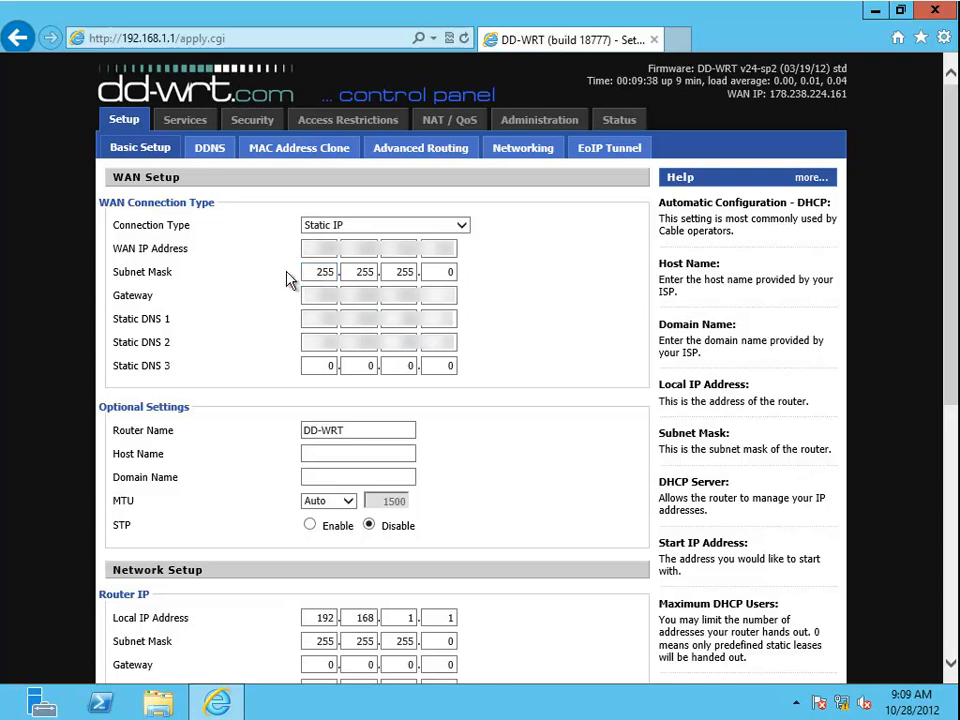
Step: Add strict-order to the additional DNSMasq options of the router's services and apply the settings
left_click(190, 122)
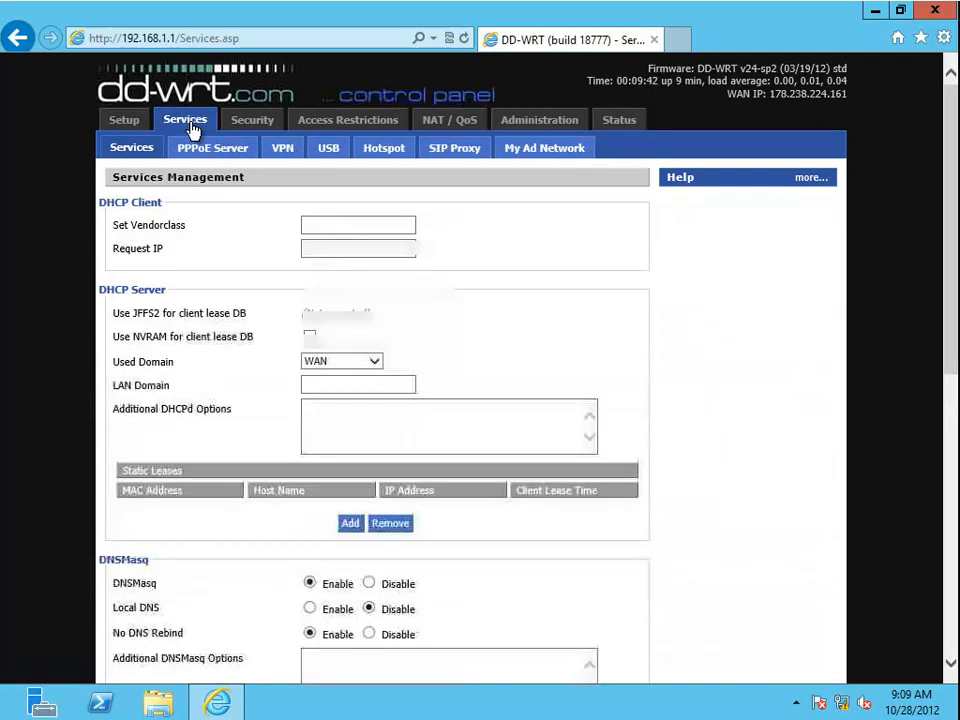
left_click_drag(952, 352, 953, 461)
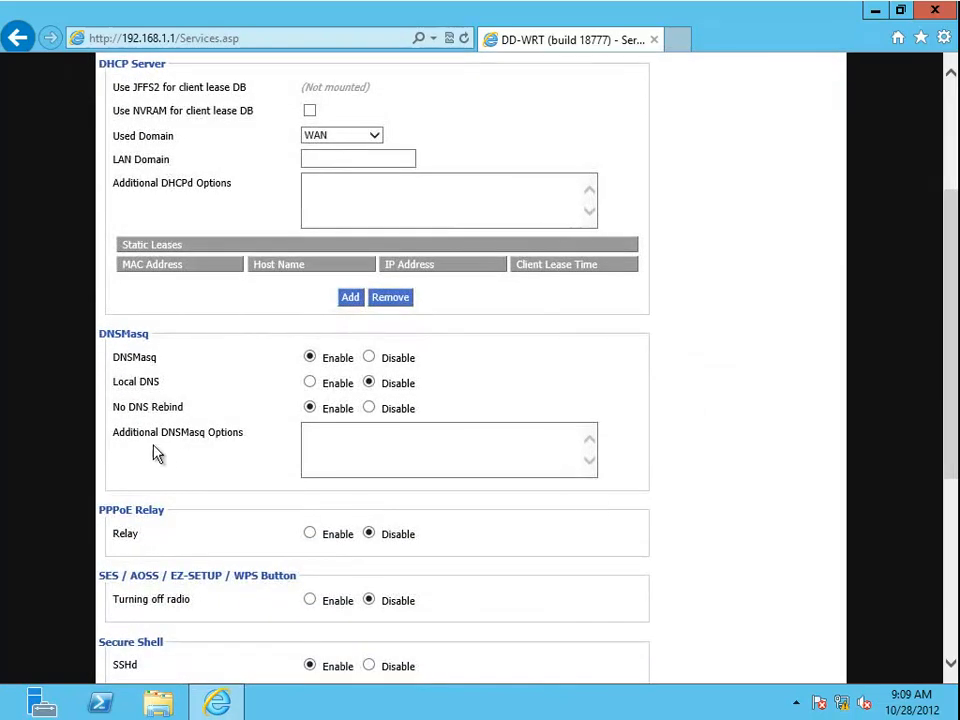
left_click(332, 438)
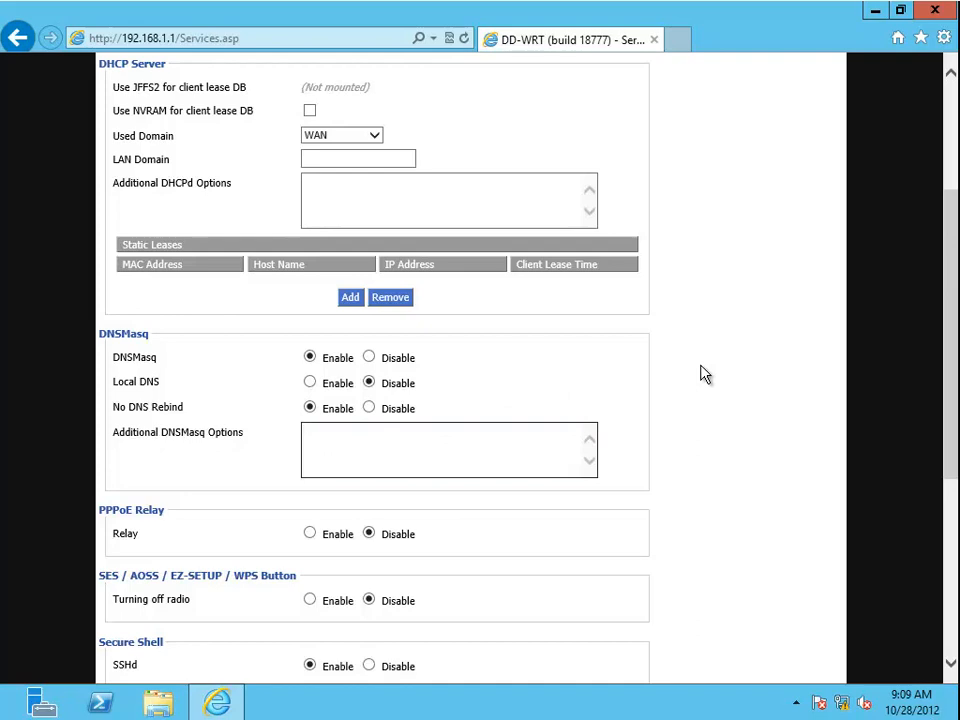
type("strict-order")
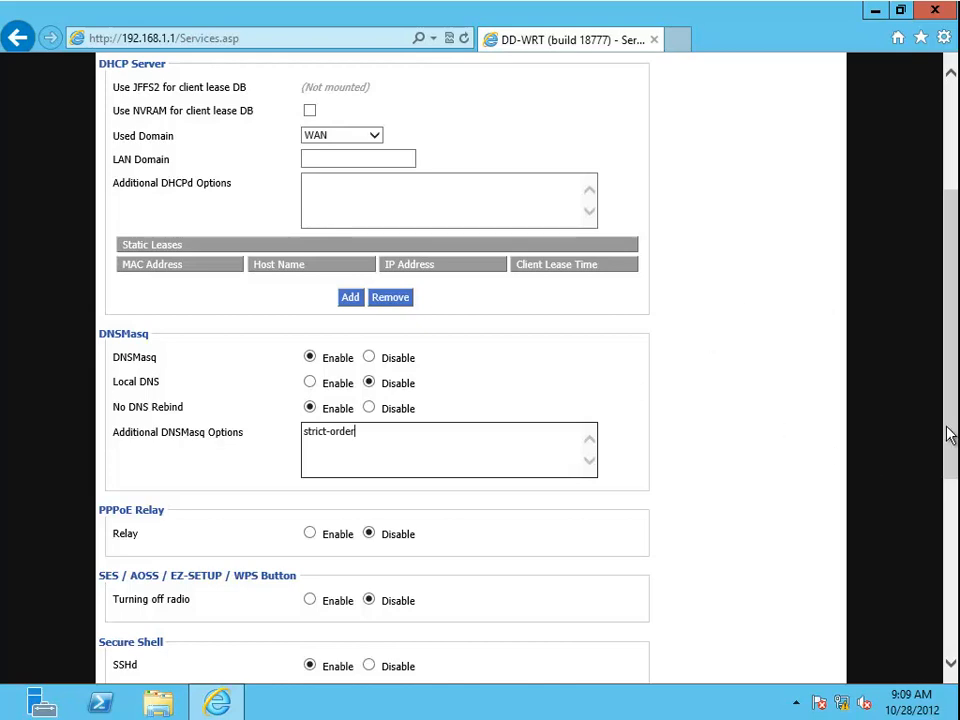
left_click_drag(953, 430, 946, 316)
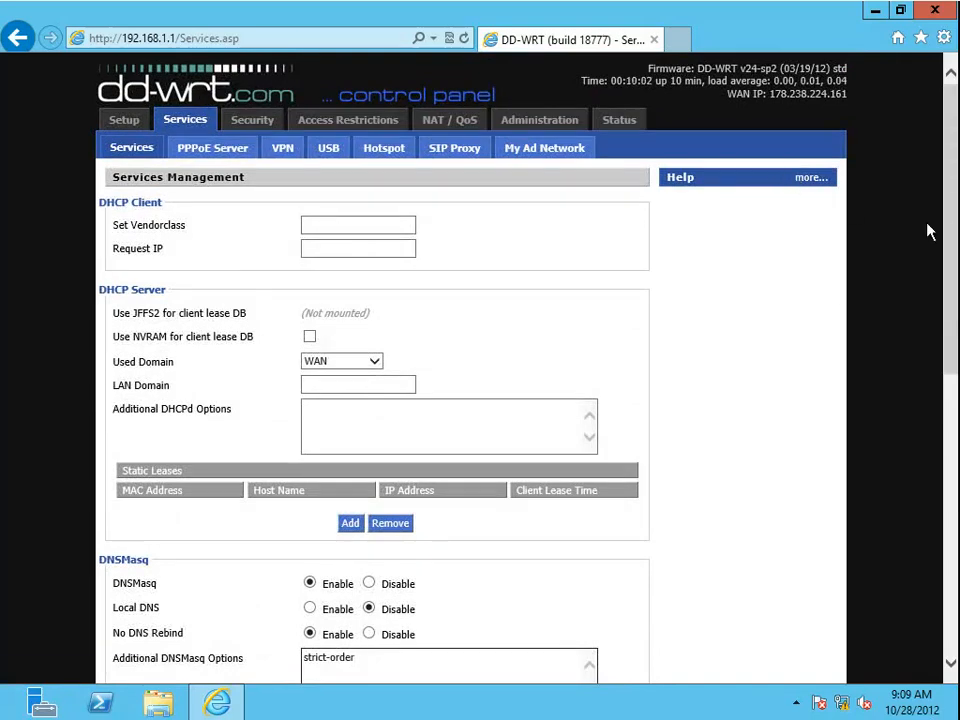
left_click_drag(953, 237, 955, 520)
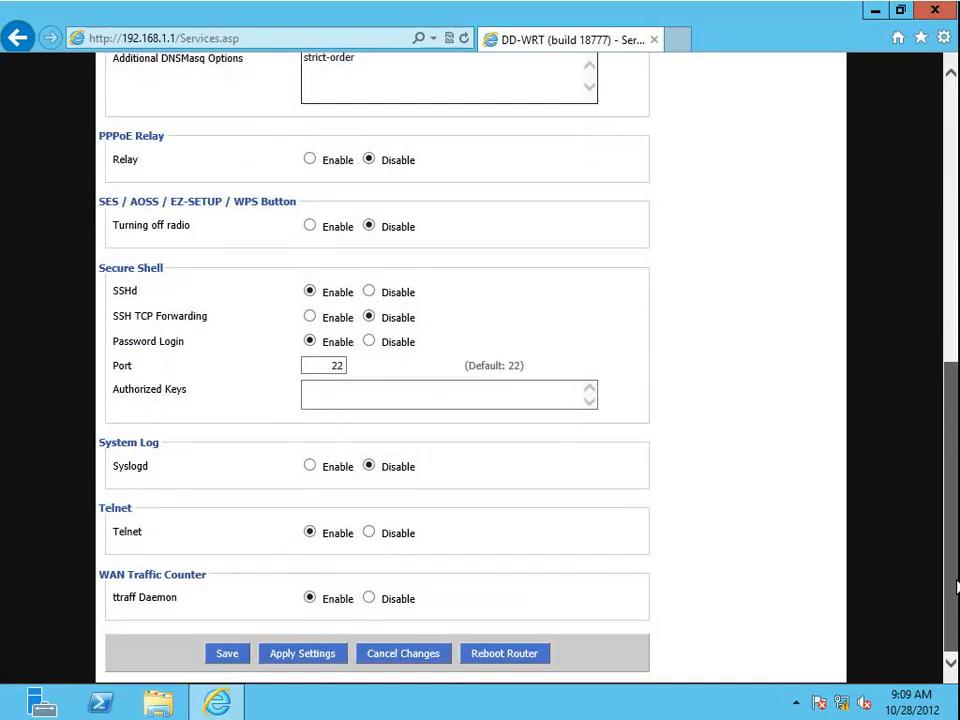
left_click(313, 656)
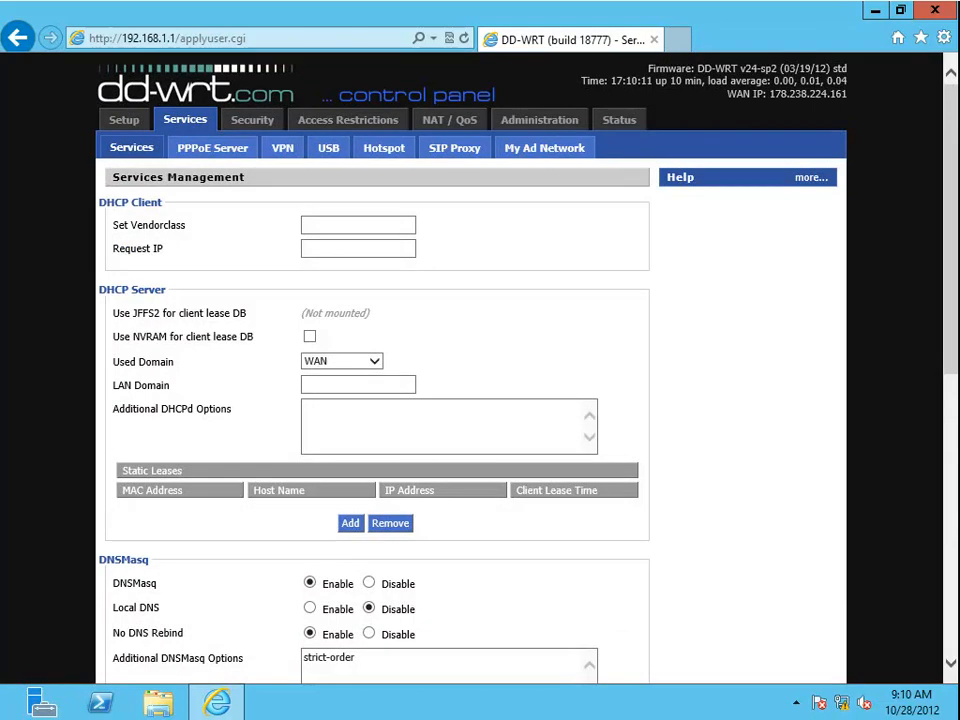
Step: Open google.com in a new browser tab to test Internet access through the router
left_click(679, 40)
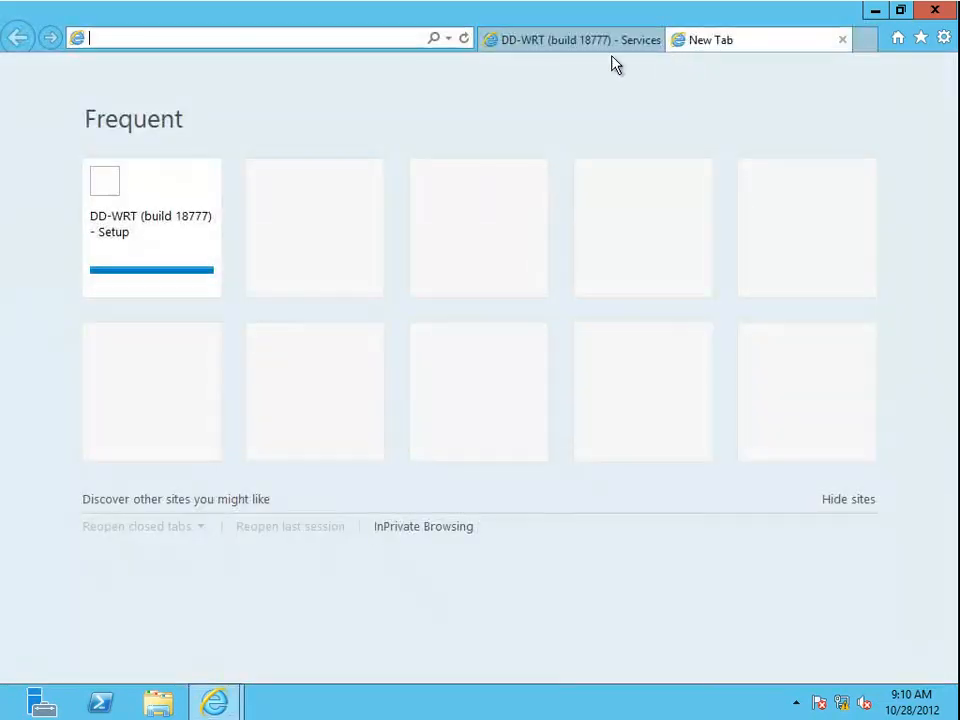
type("google.co")
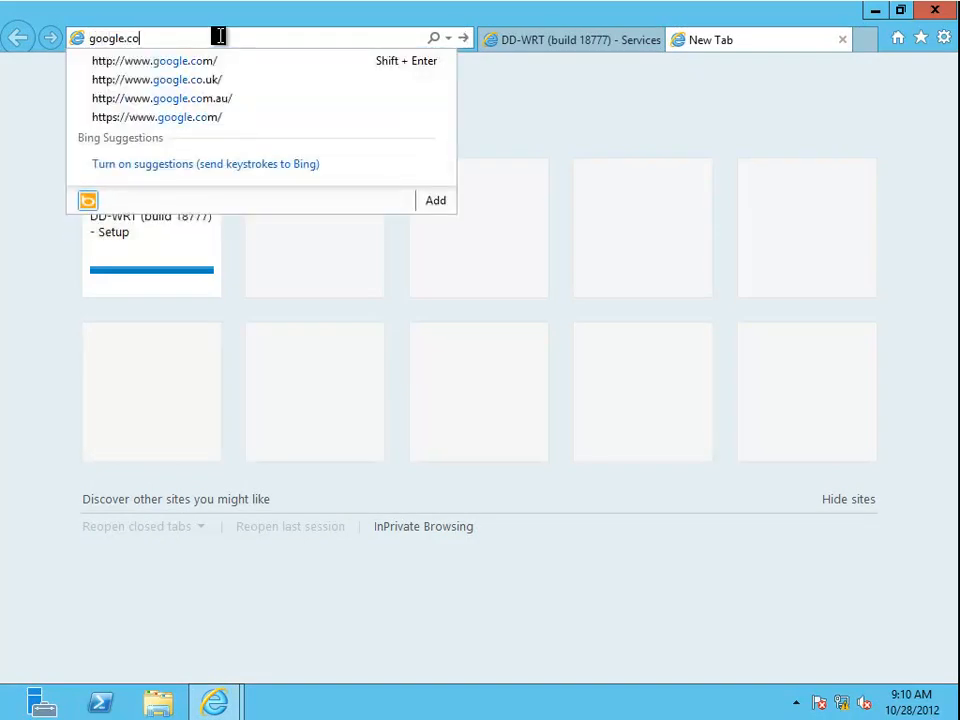
type("m")
key("Return")
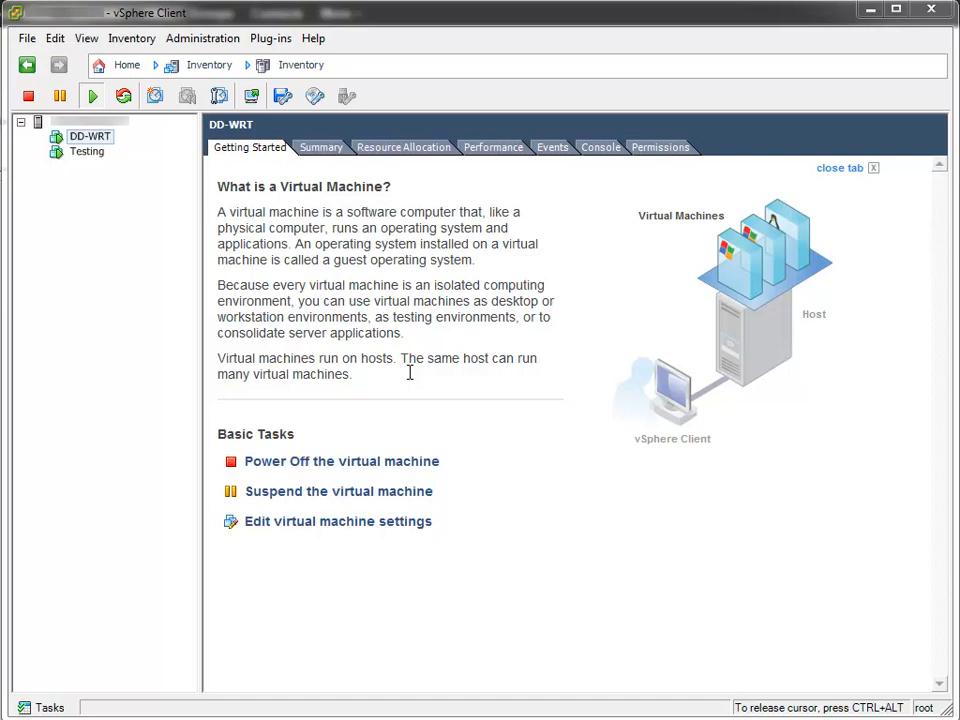
right_click(86, 139)
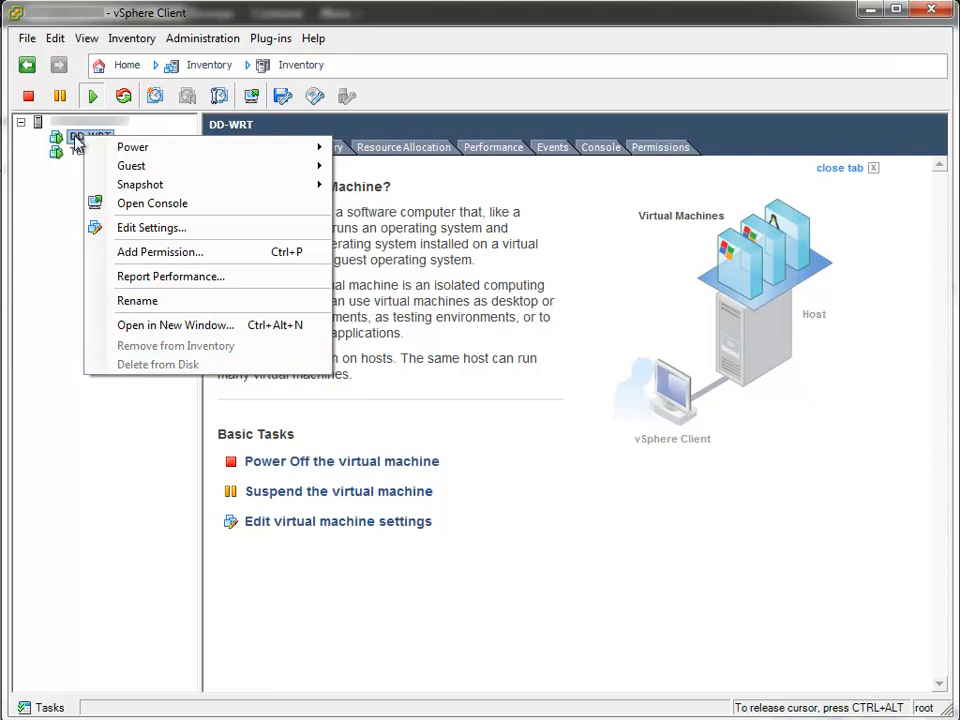
left_click(622, 496)
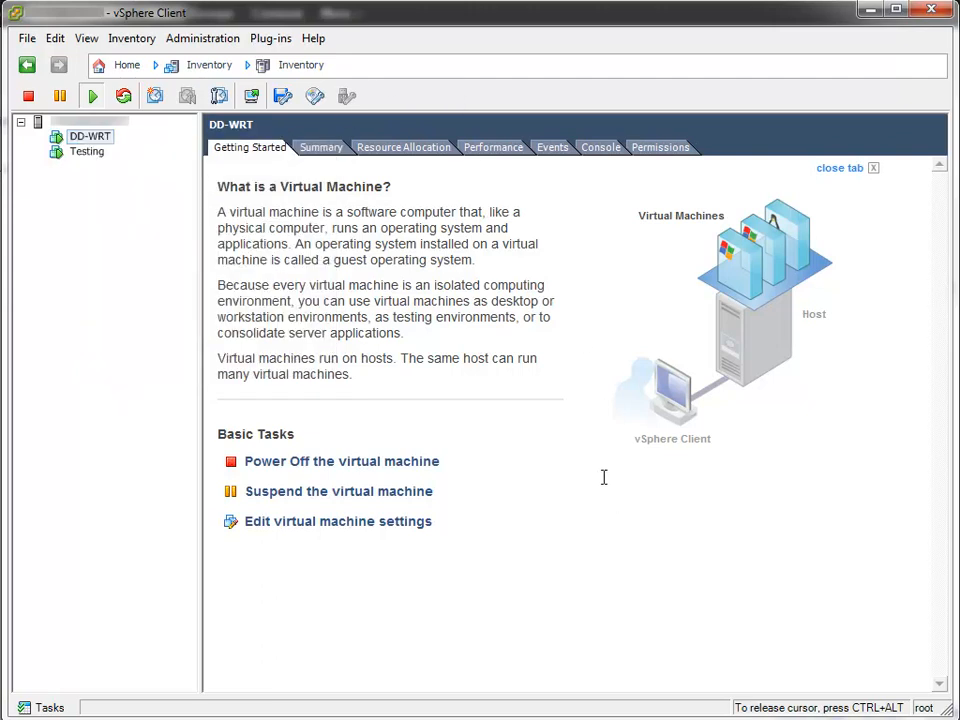